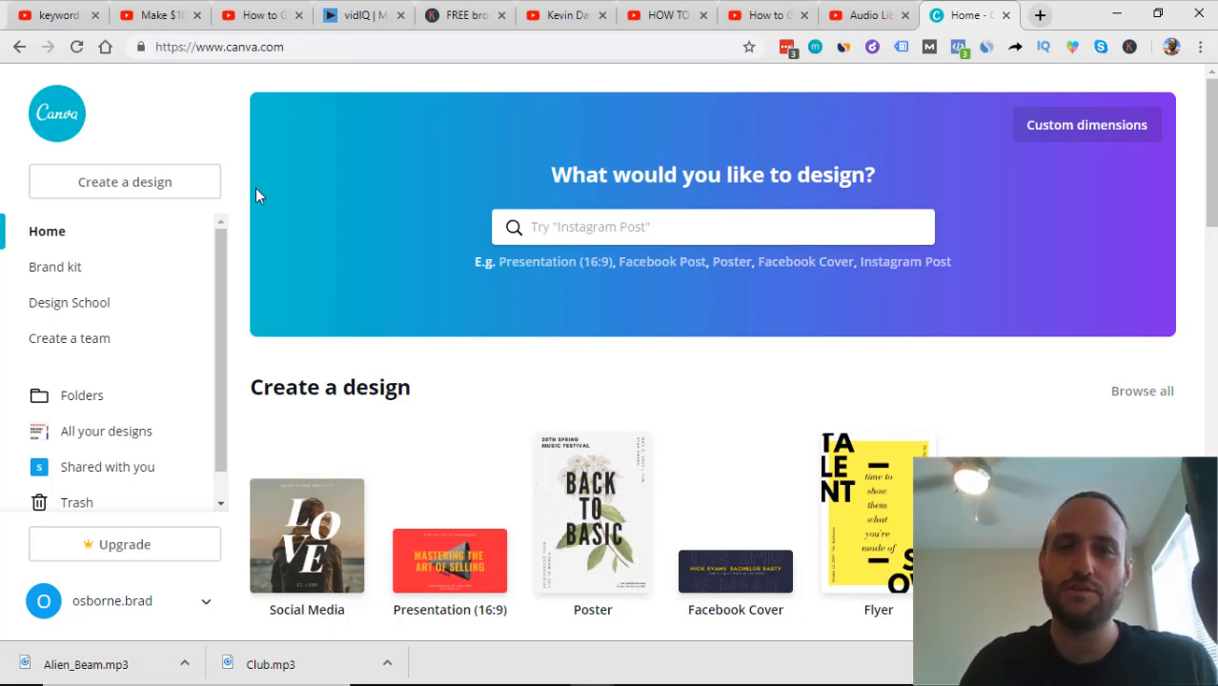
scroll(247, 181, down, 3)
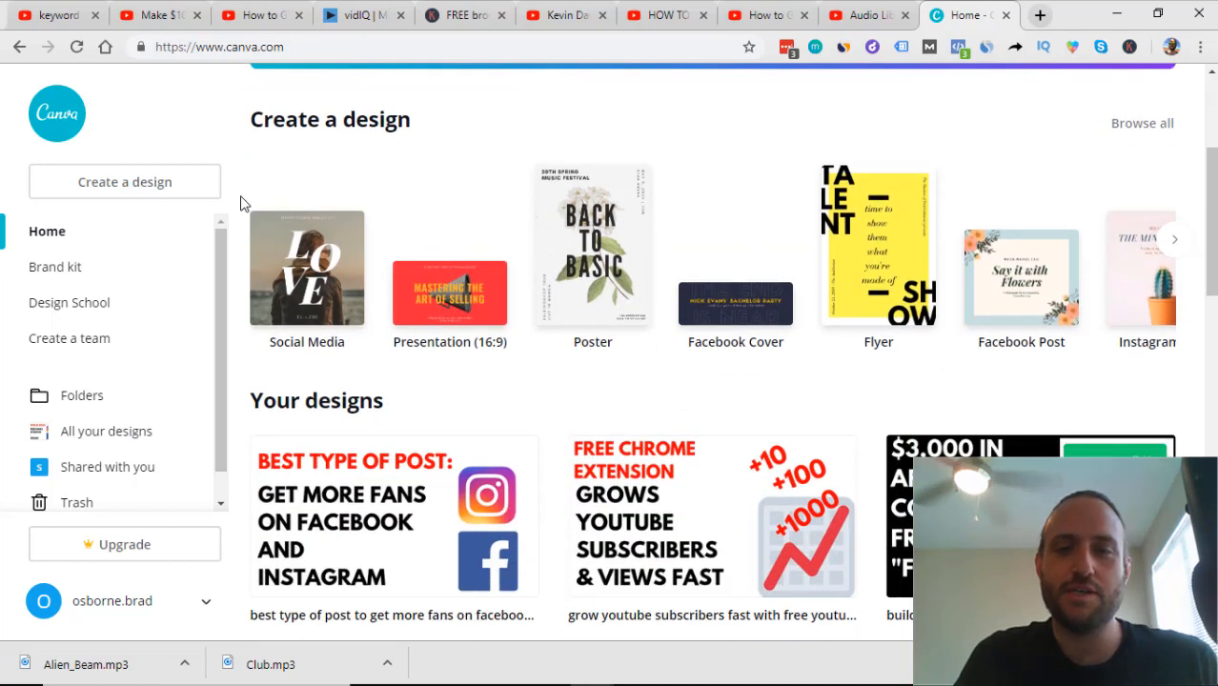
scroll(241, 204, up, 3)
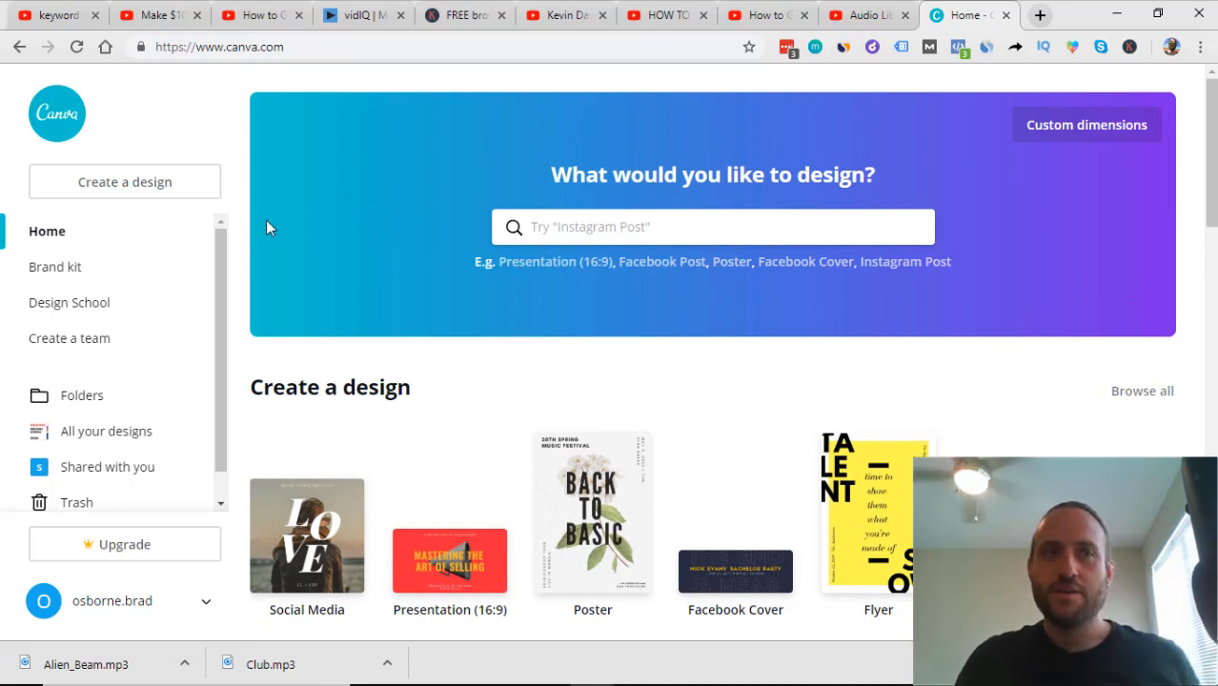
Step: Switch to the YouTube results for "keyword research for youtube videos" and examine the thumbnails of the listed videos
click(46, 12)
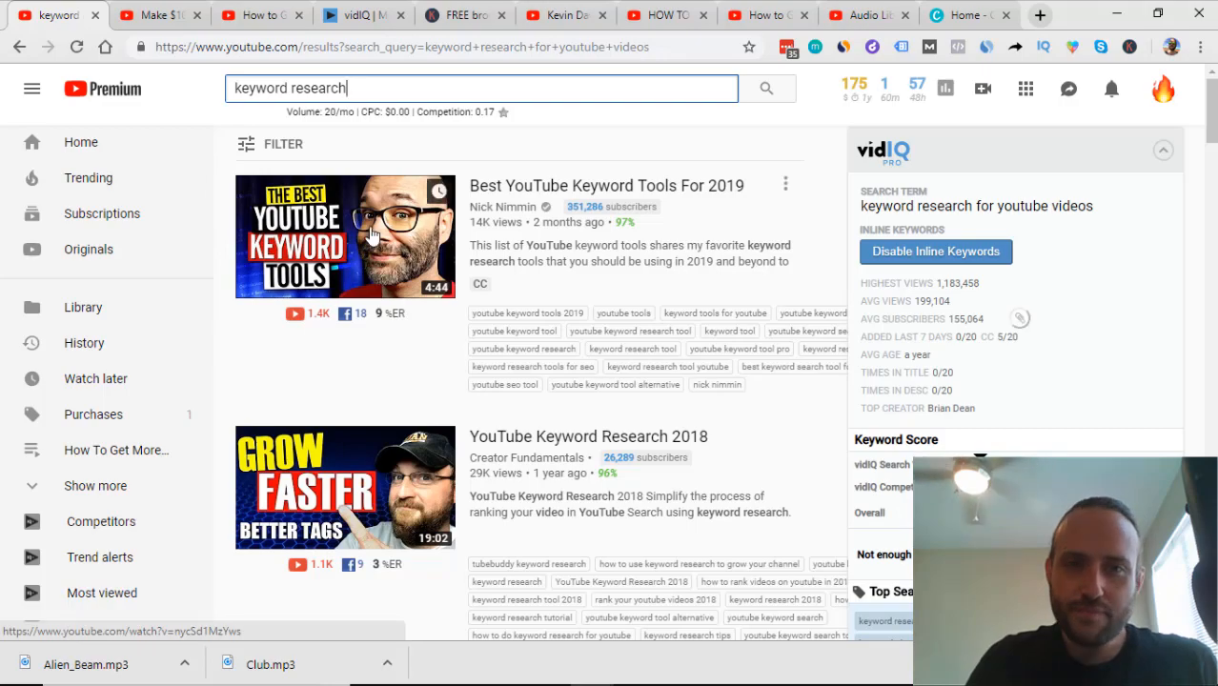
scroll(238, 286, down, 3)
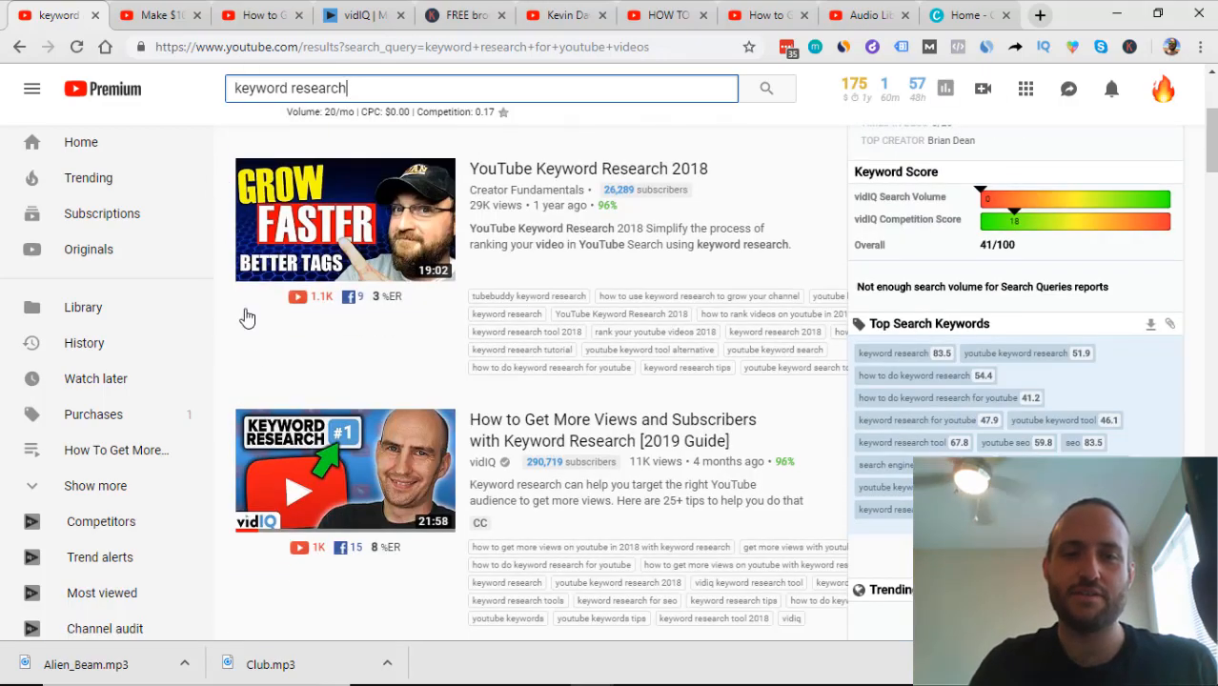
scroll(226, 369, down, 2)
scroll(226, 366, up, 6)
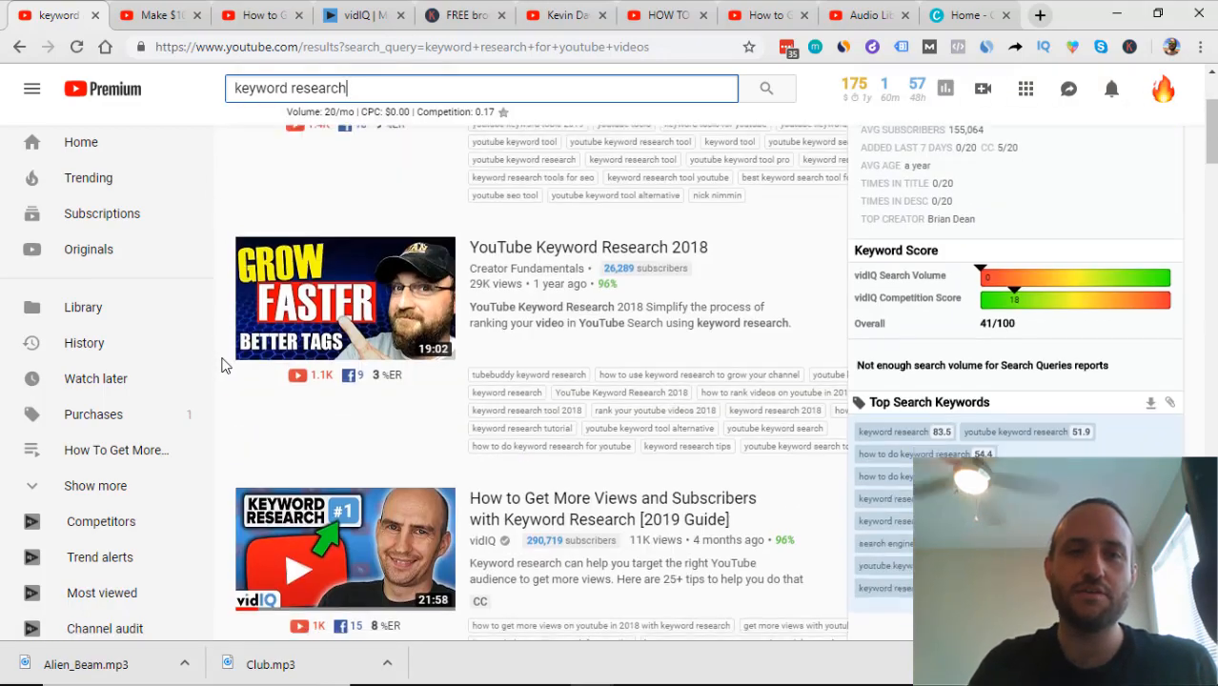
scroll(226, 366, down, 5)
scroll(226, 366, up, 5)
scroll(226, 366, up, 1)
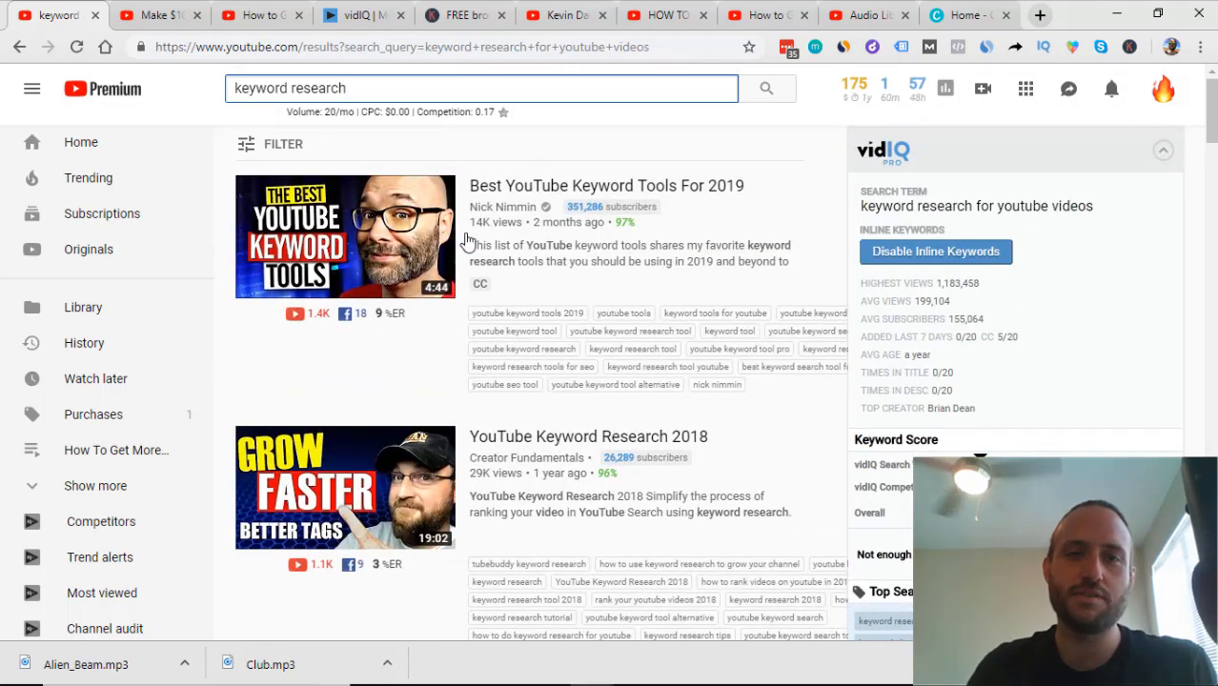
scroll(205, 276, down, 1)
scroll(205, 286, down, 2)
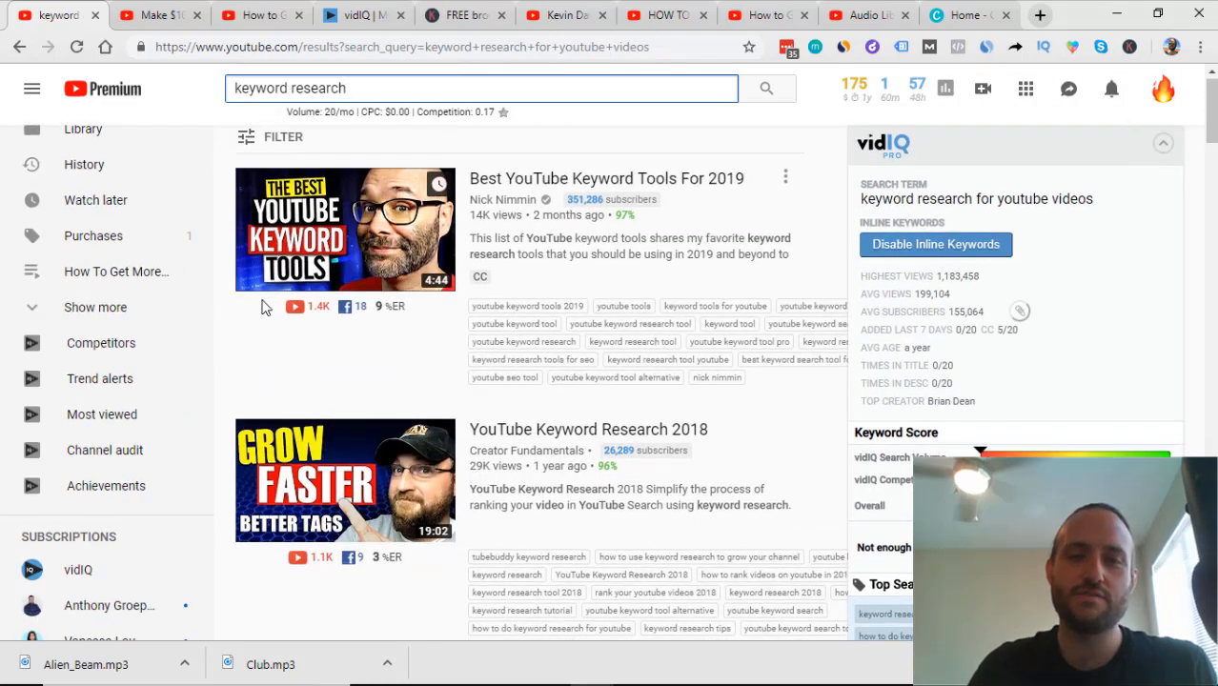
scroll(246, 371, down, 5)
scroll(245, 371, down, 3)
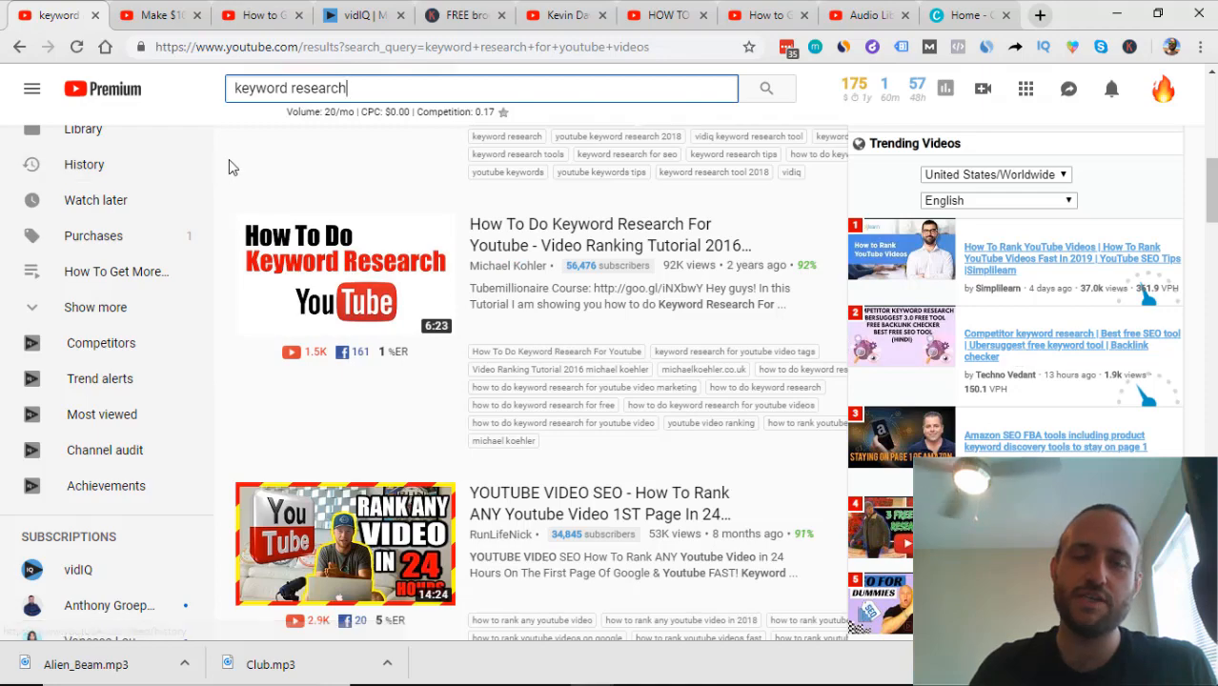
mouse_move(324, 249)
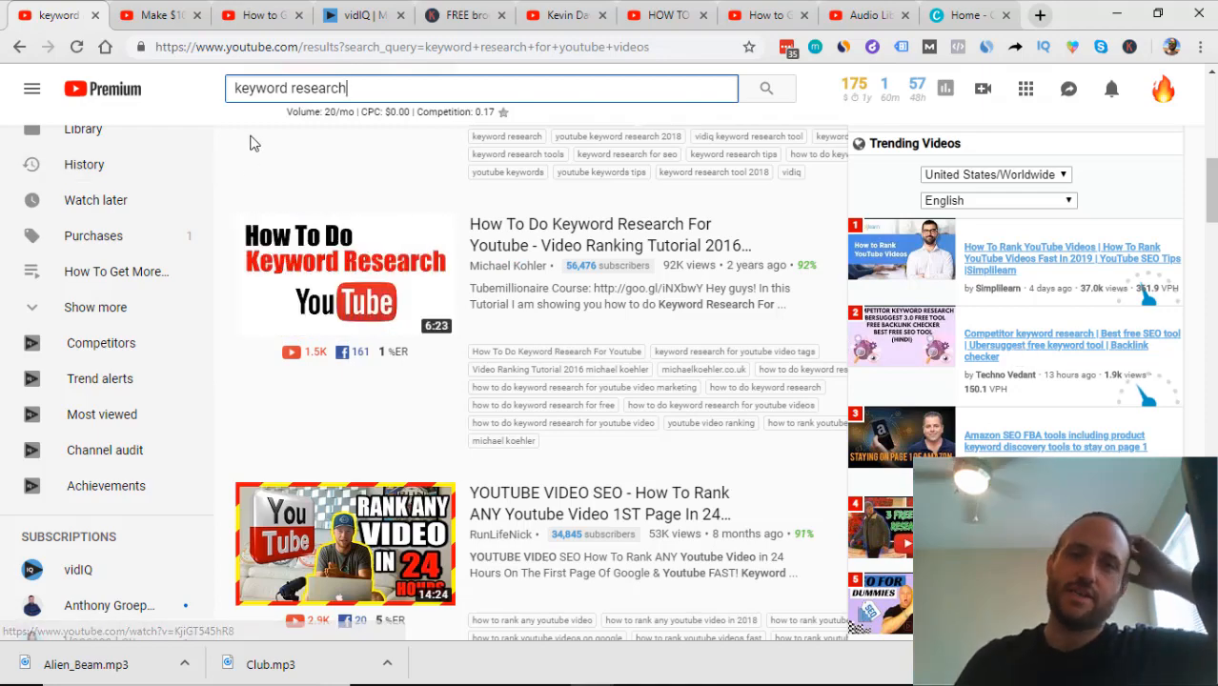
scroll(243, 149, down, 3)
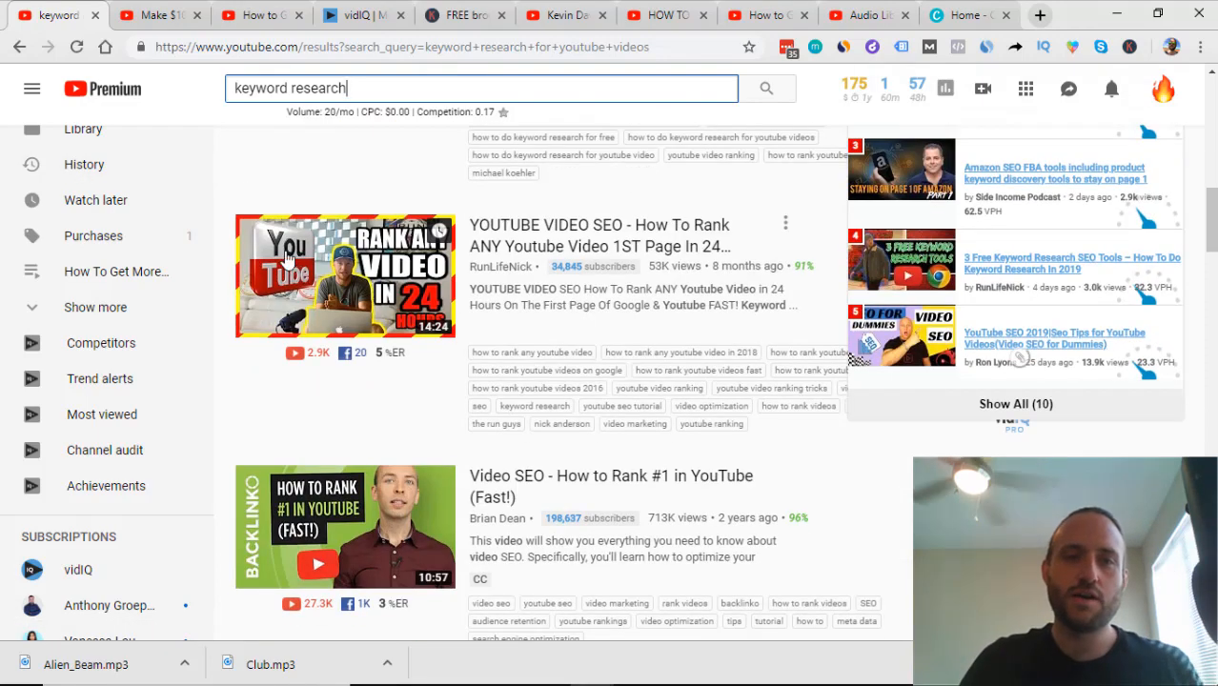
scroll(320, 391, down, 5)
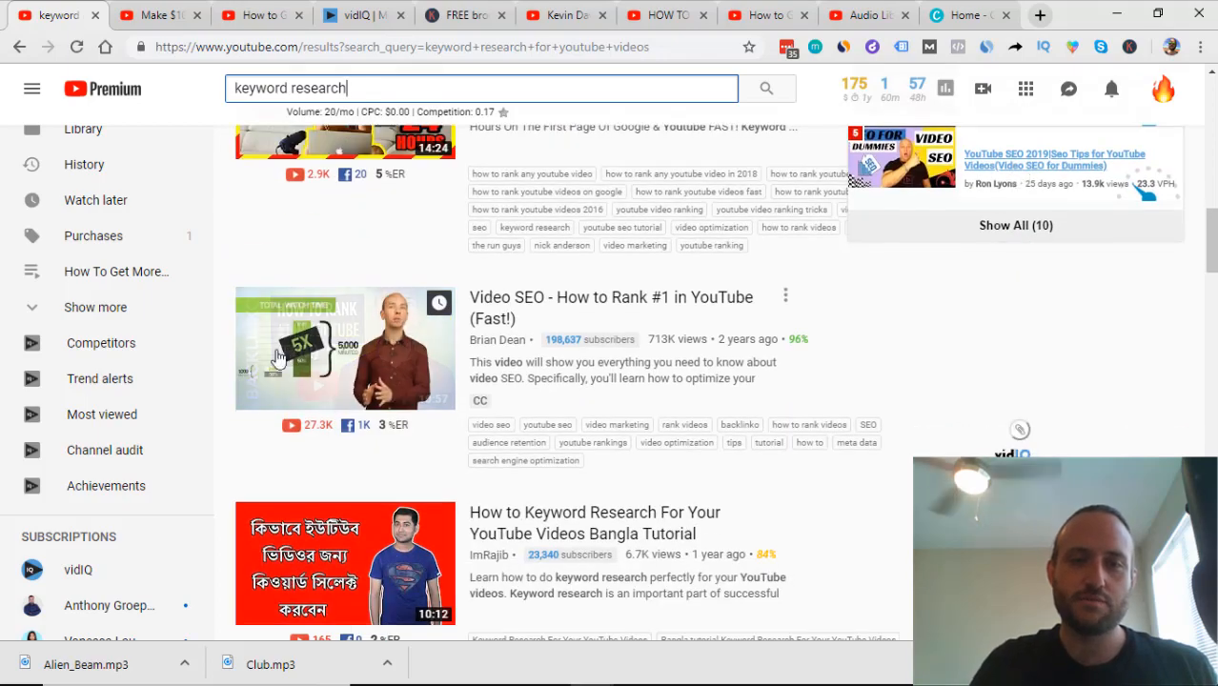
scroll(372, 395, up, 6)
scroll(318, 272, up, 5)
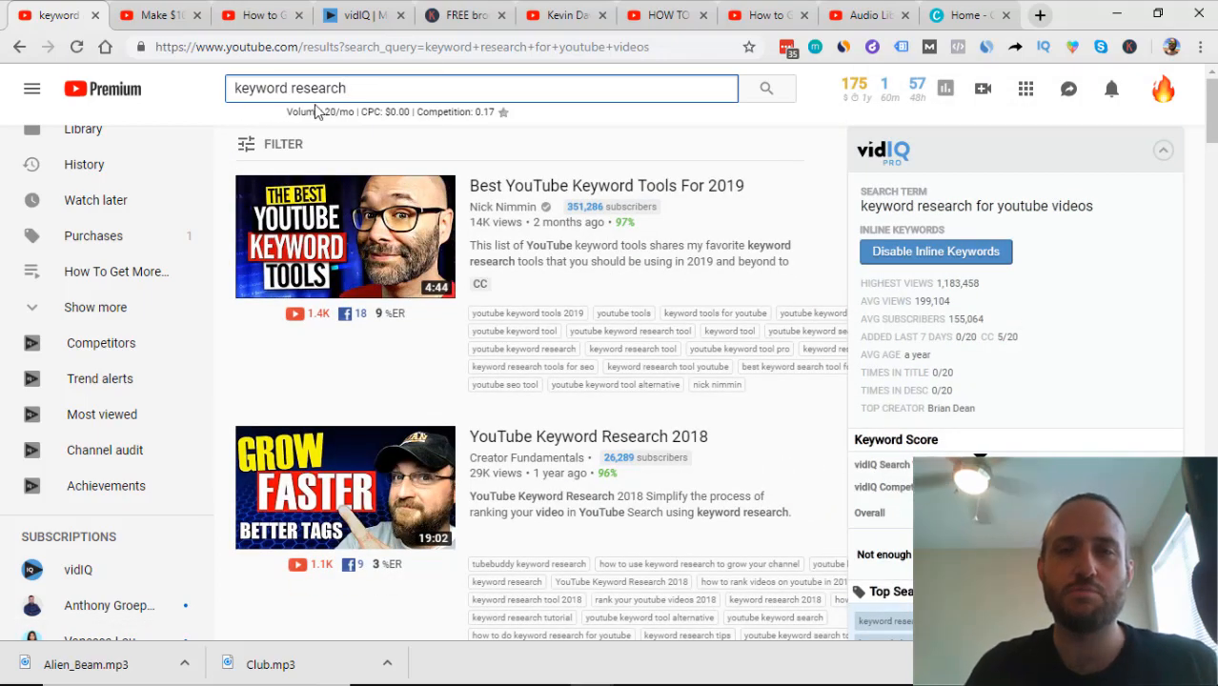
Step: Return to Canva, search the design types for "youtube" and create a new YouTube Thumbnail design
click(966, 15)
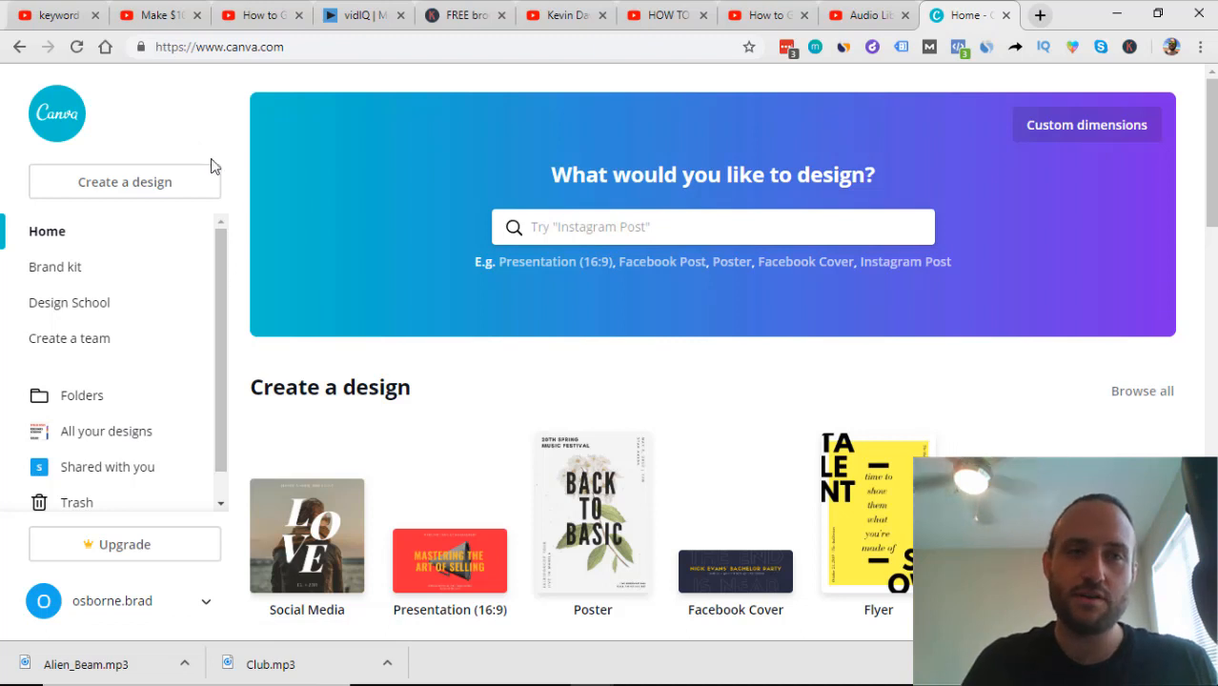
click(618, 232)
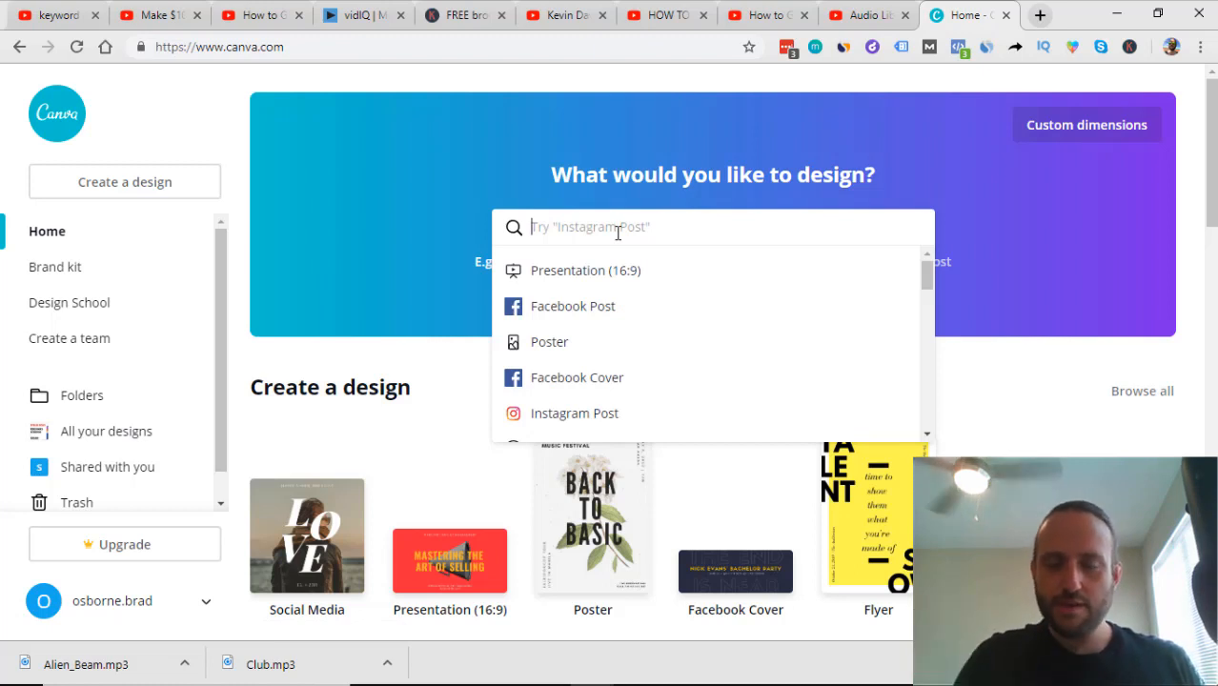
text(youtube)
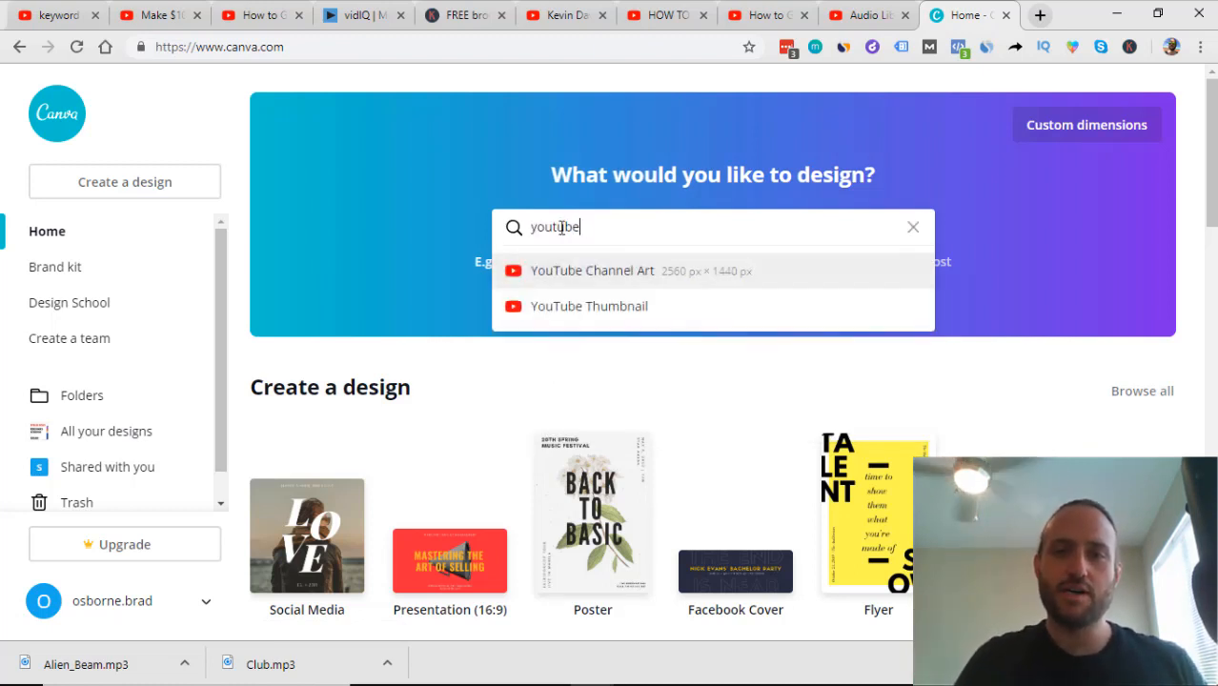
click(597, 307)
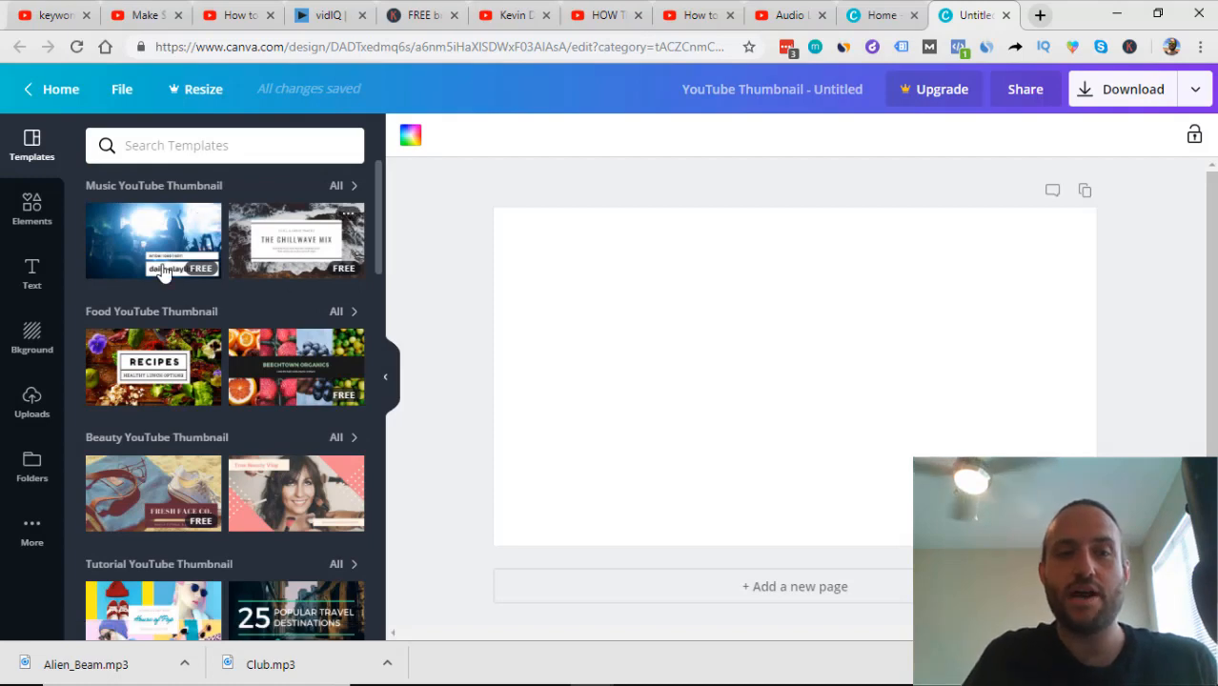
Step: Try the Recipes food template, replace it with the Beechtown Organics template and select its heading text
click(175, 352)
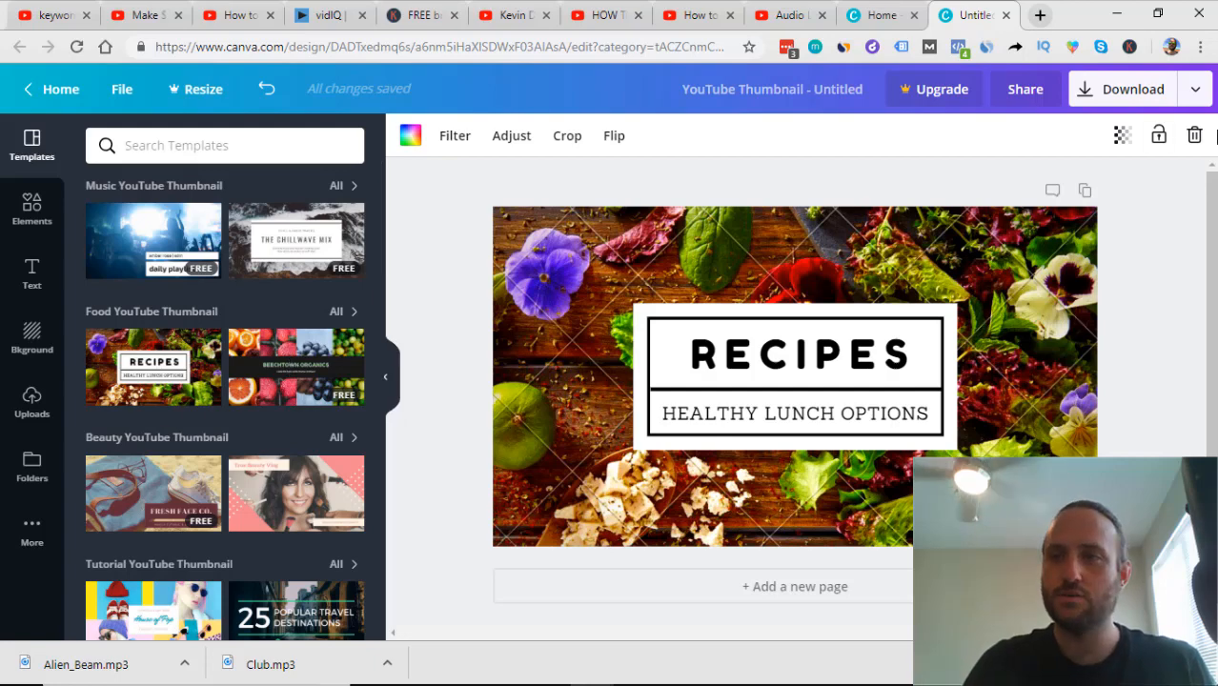
click(1195, 136)
click(349, 359)
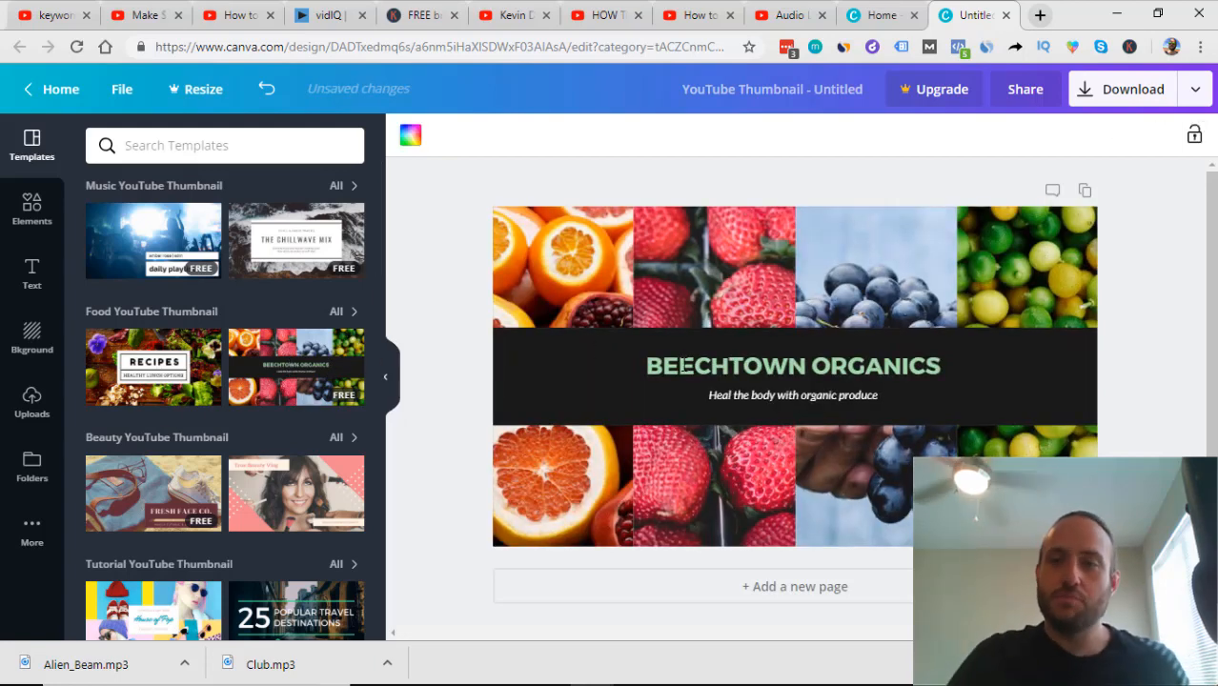
double_click(684, 365)
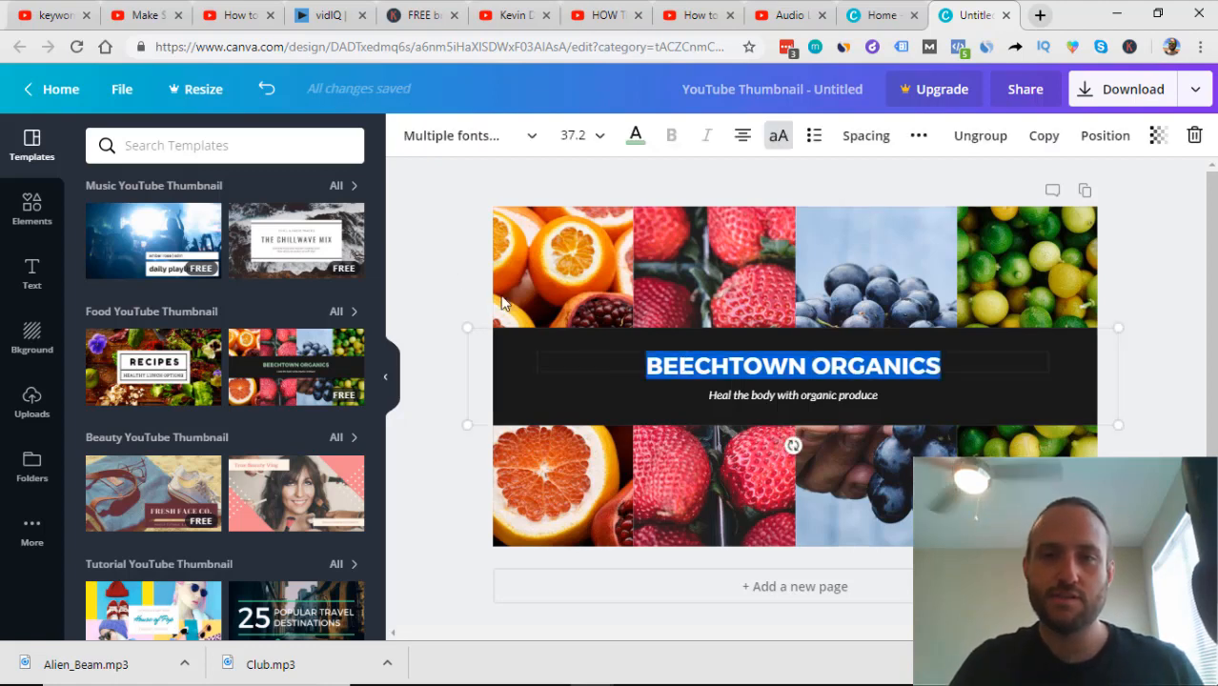
click(455, 272)
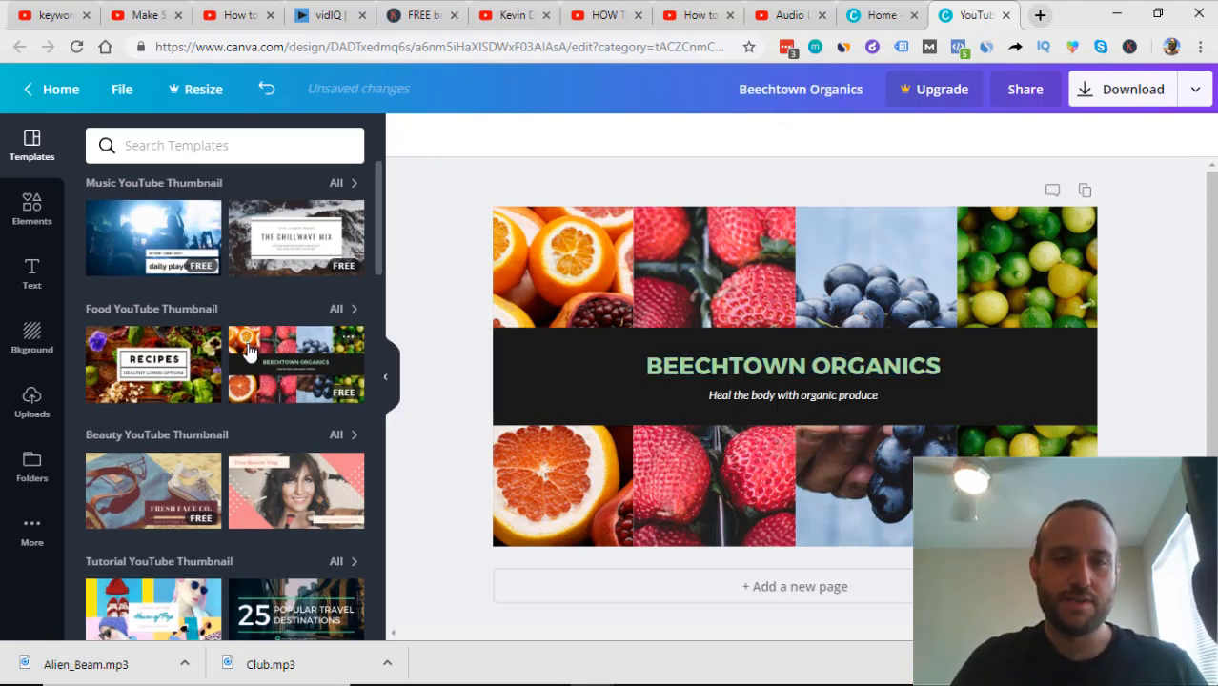
Step: Clear the Beechtown Organics design by deleting its text banner and the grid of fruit photos
scroll(153, 367, down, 1)
click(811, 413)
key(Delete)
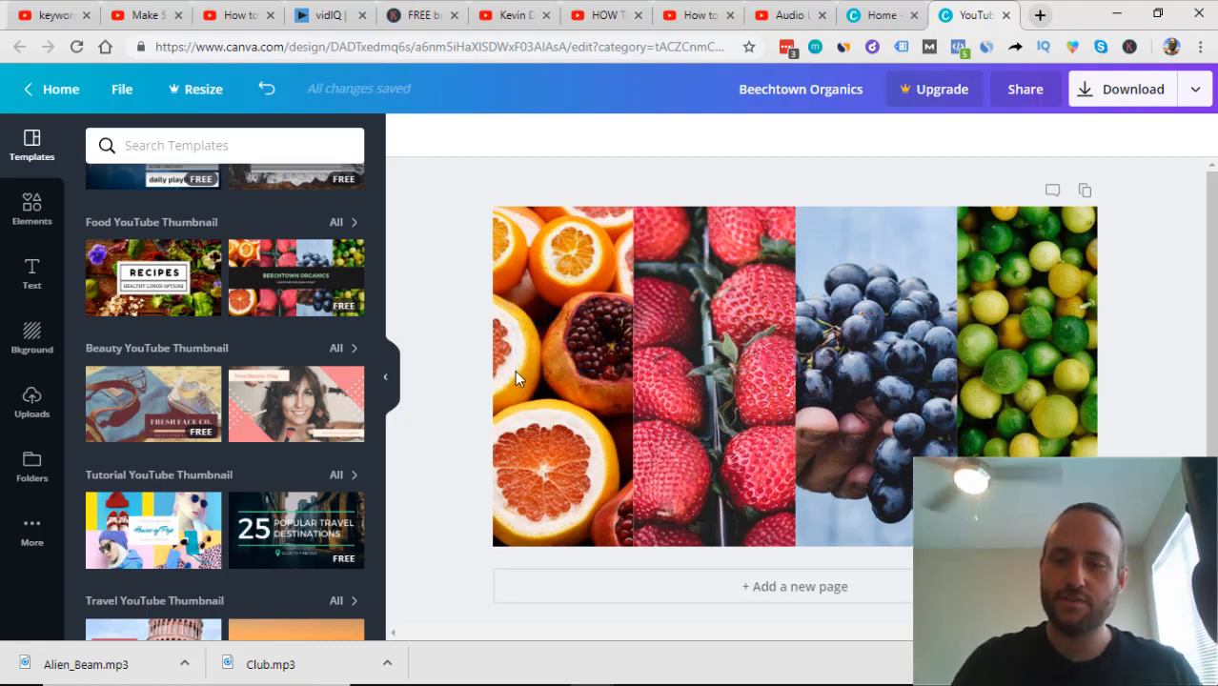
click(893, 269)
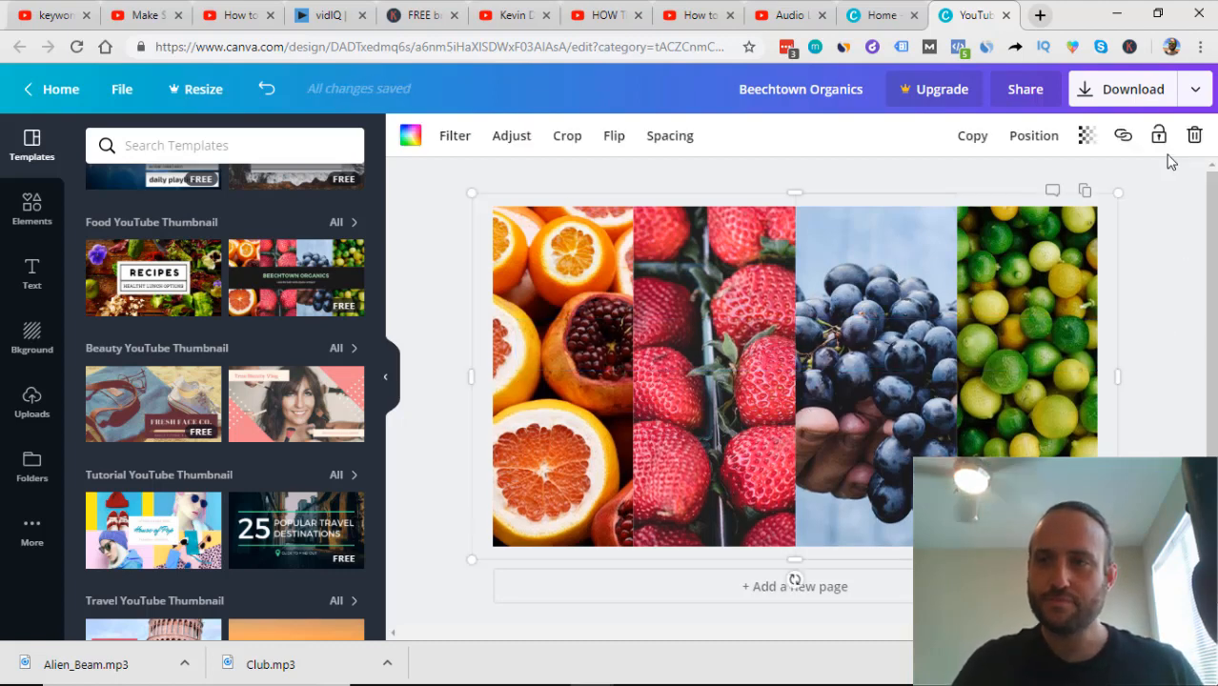
click(1195, 135)
click(1163, 184)
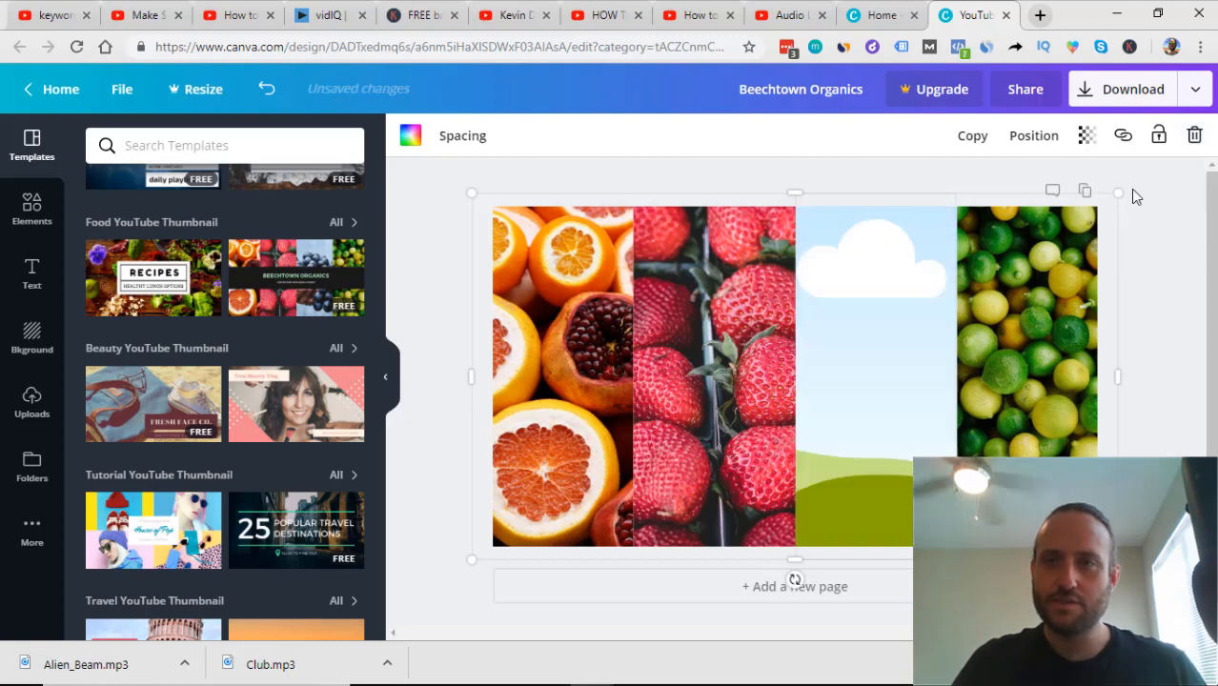
click(1195, 135)
click(1156, 217)
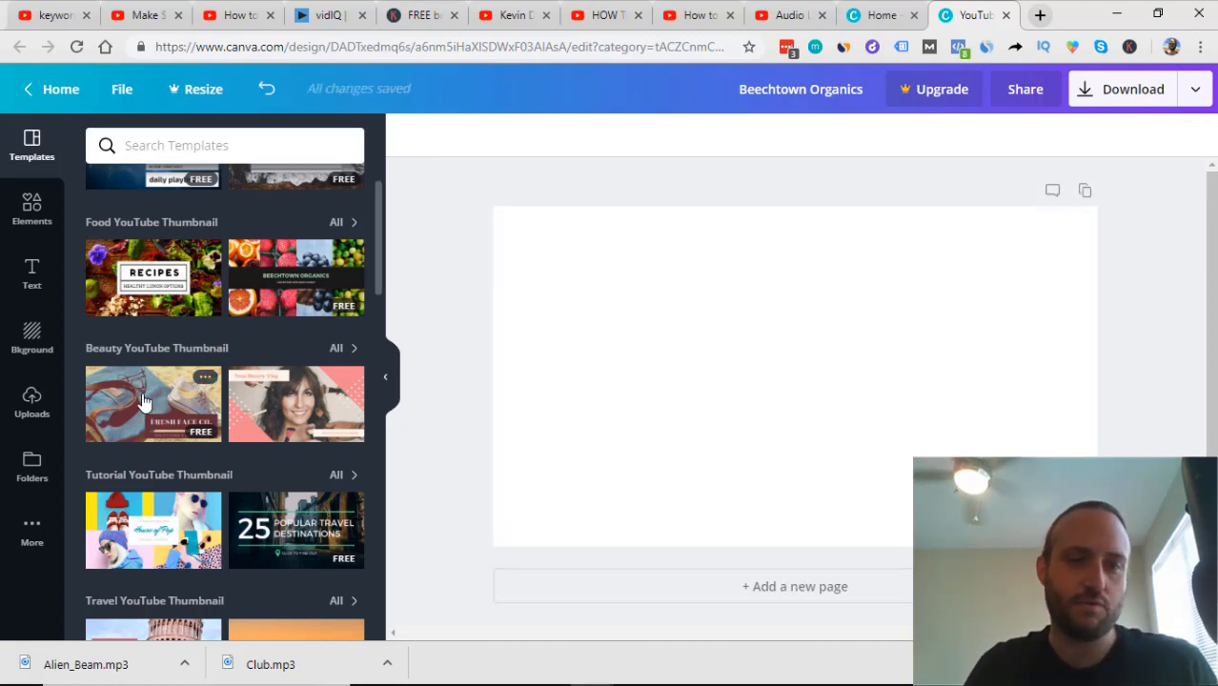
Step: Apply the "25 Popular Travel Destinations" tutorial template to the blank thumbnail
scroll(143, 400, down, 4)
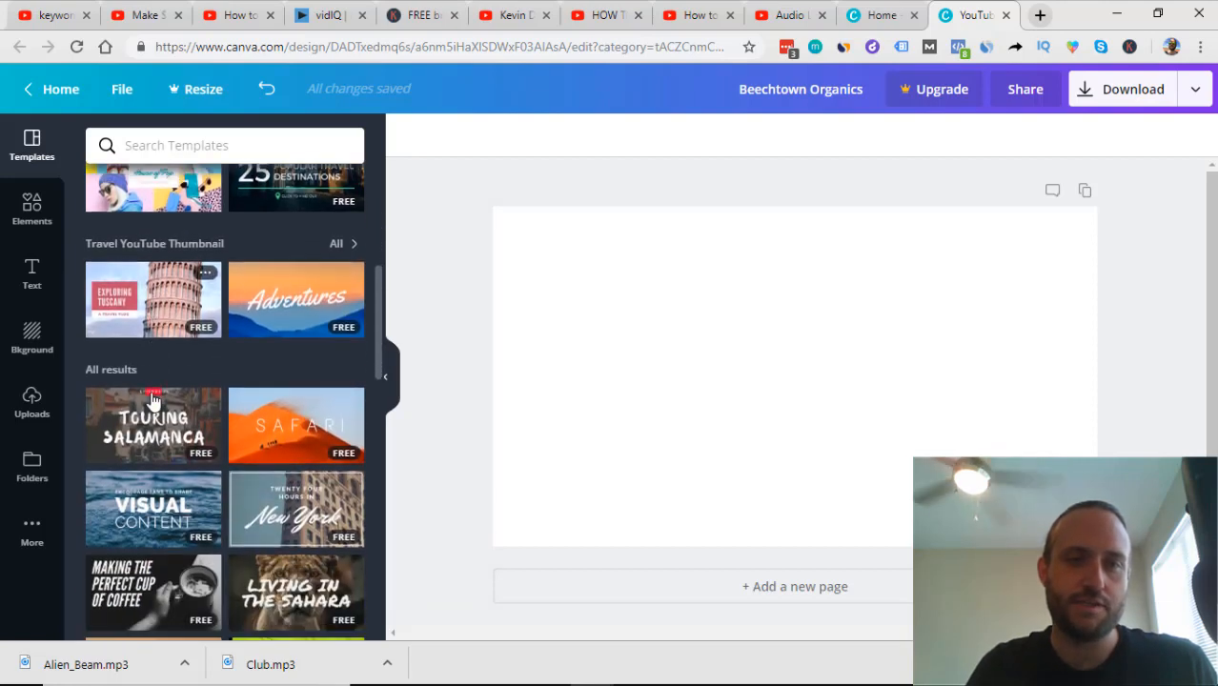
scroll(324, 351, up, 2)
click(299, 350)
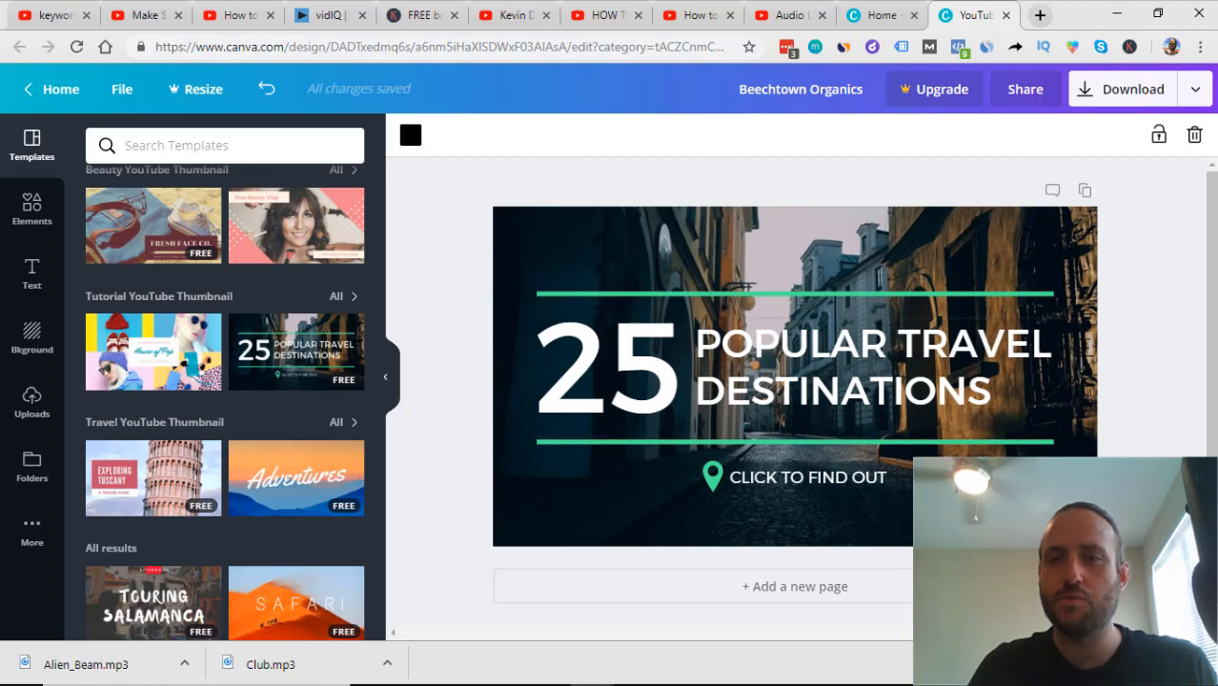
Step: Empty the travel template by deleting its dark overlay, its text and line elements, and the street photo grid
click(1196, 138)
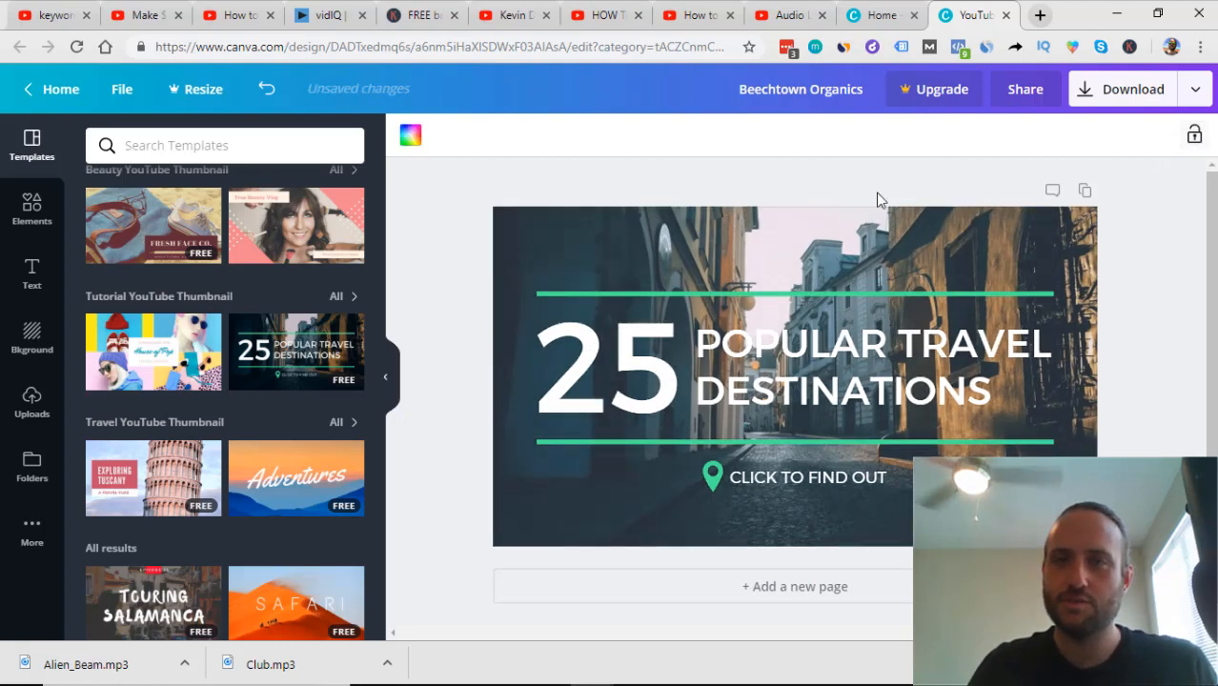
drag(489, 190, 1020, 515)
click(1194, 138)
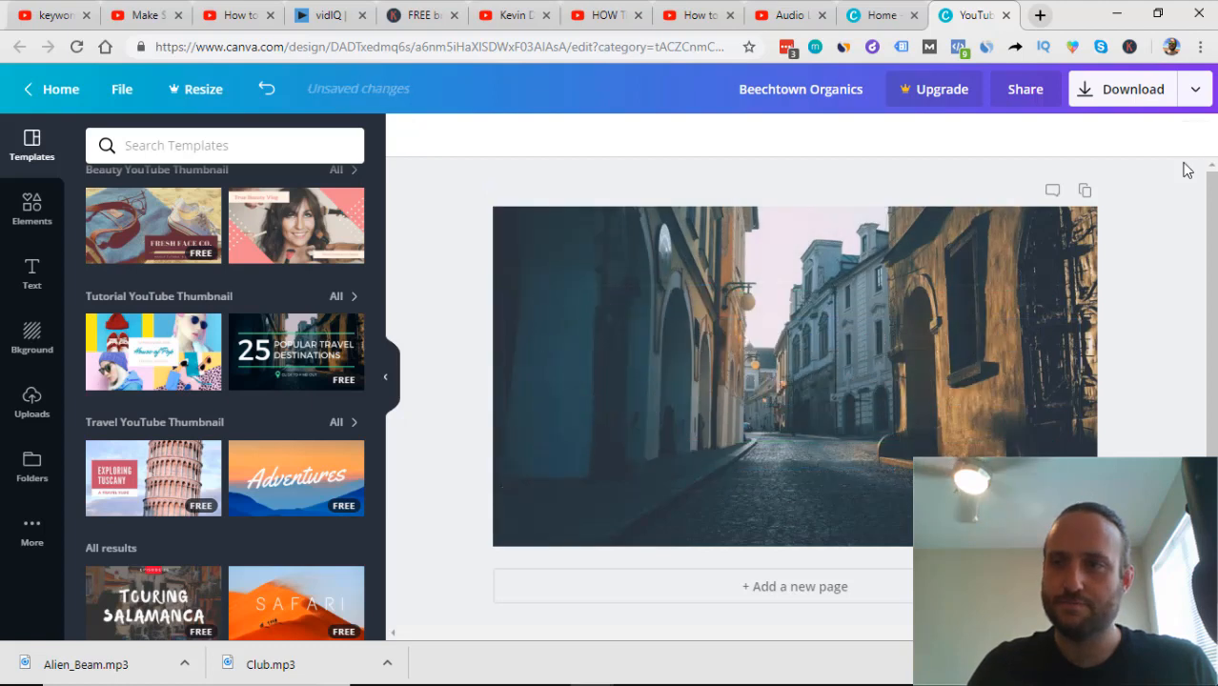
click(1053, 272)
click(1194, 136)
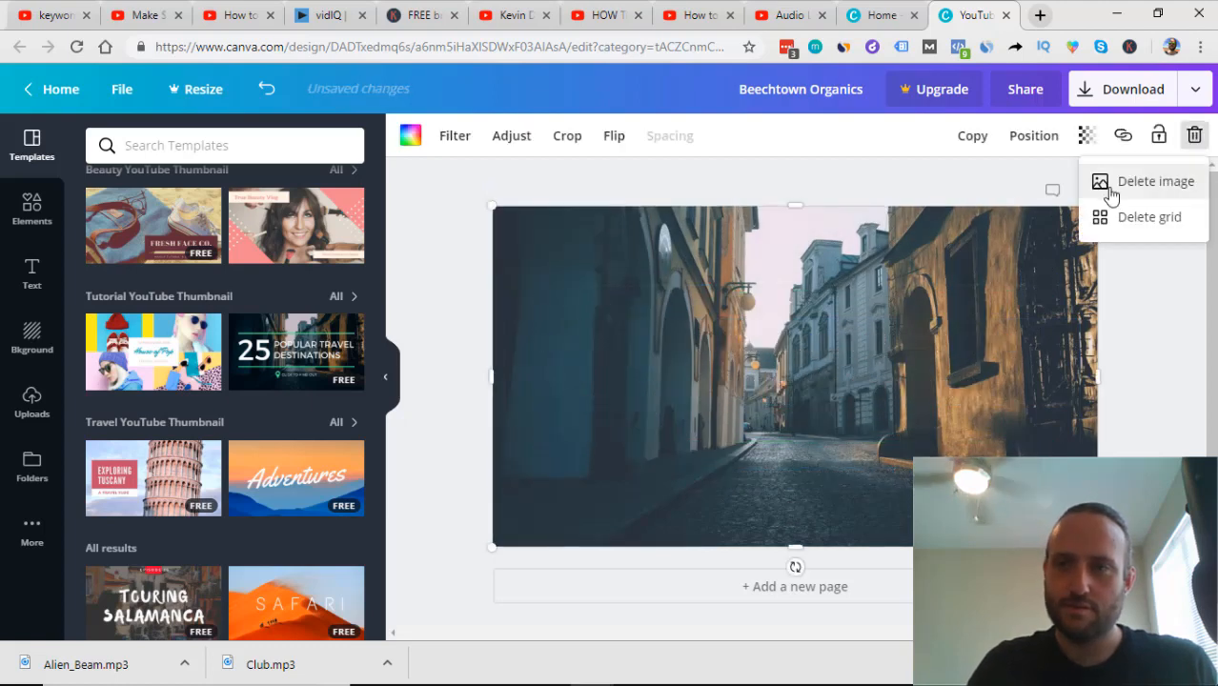
click(1153, 217)
Step: Apply the "Making the Perfect Cup of Coffee" template and try selecting its title text and background photo
scroll(202, 468, down, 4)
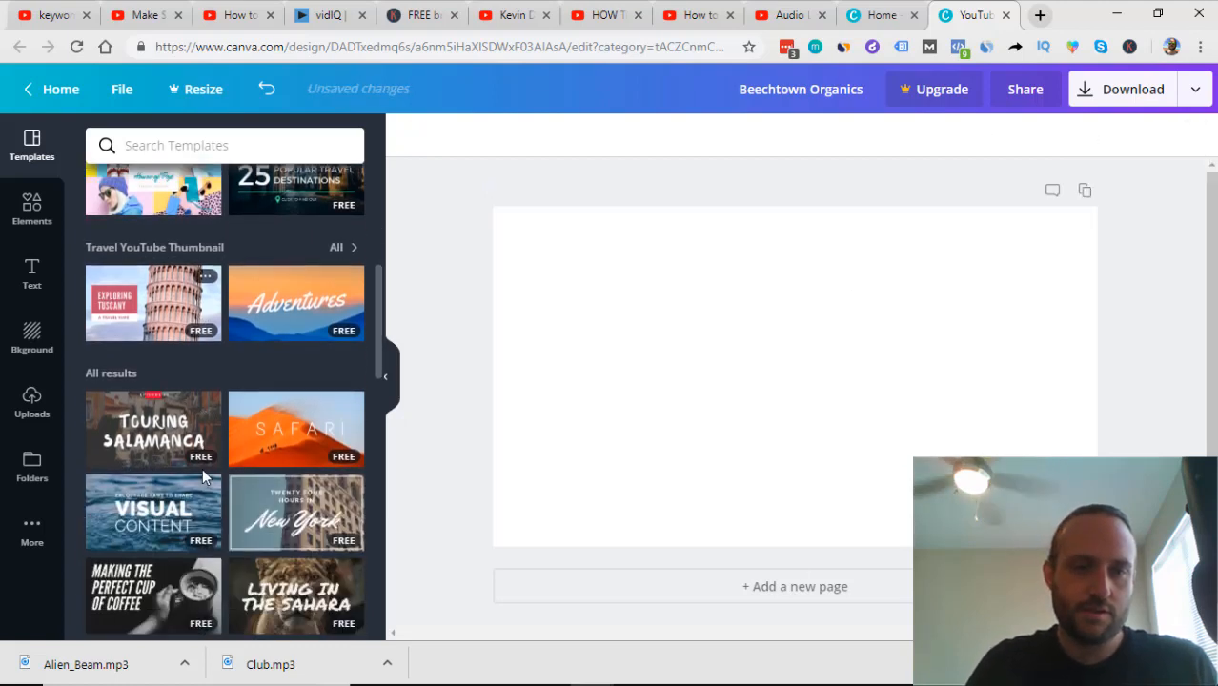
scroll(235, 431, down, 2)
click(153, 229)
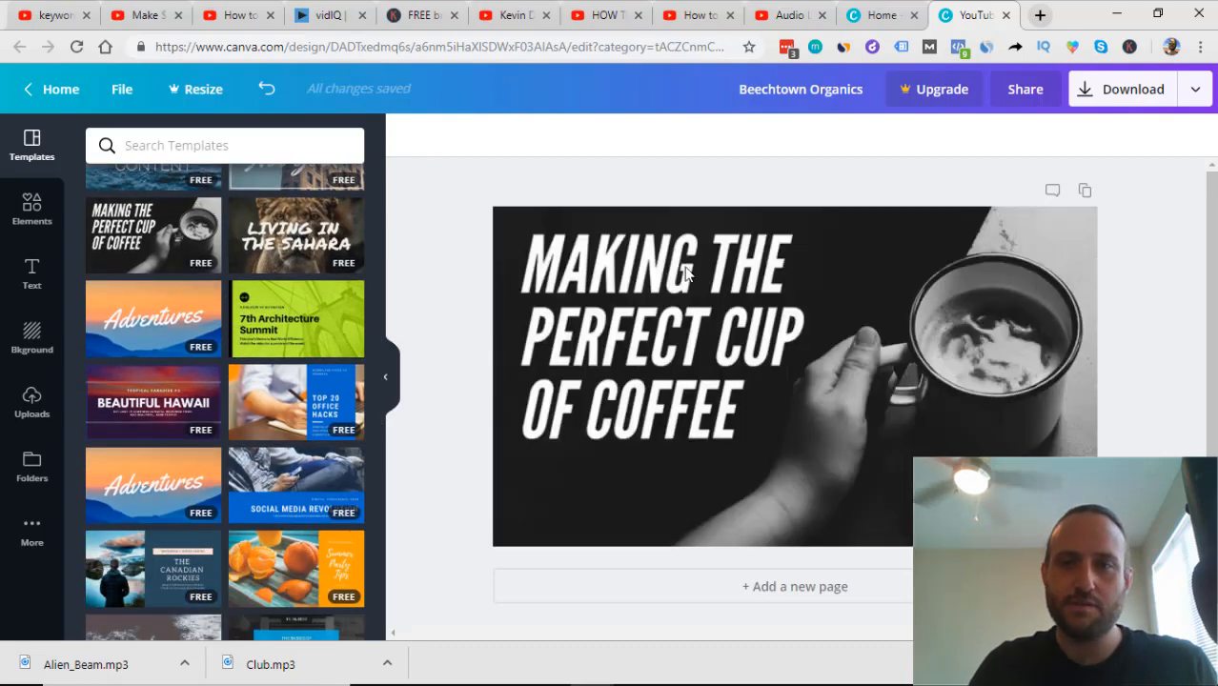
click(540, 258)
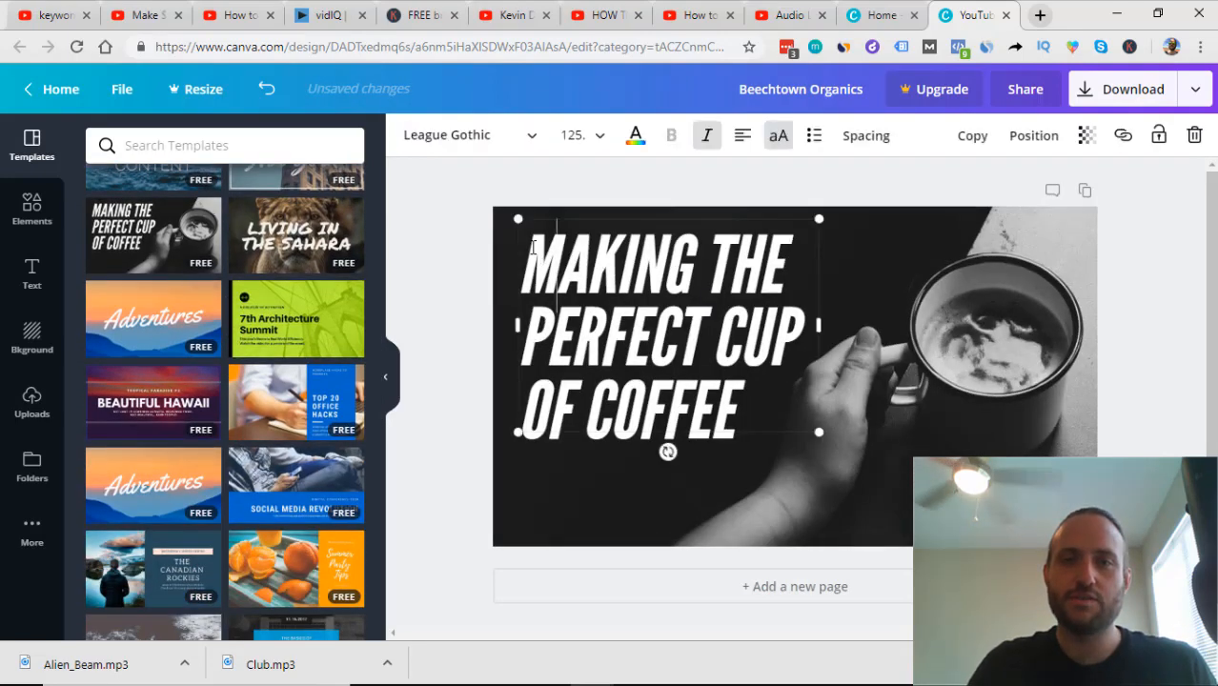
drag(539, 258, 760, 387)
click(976, 291)
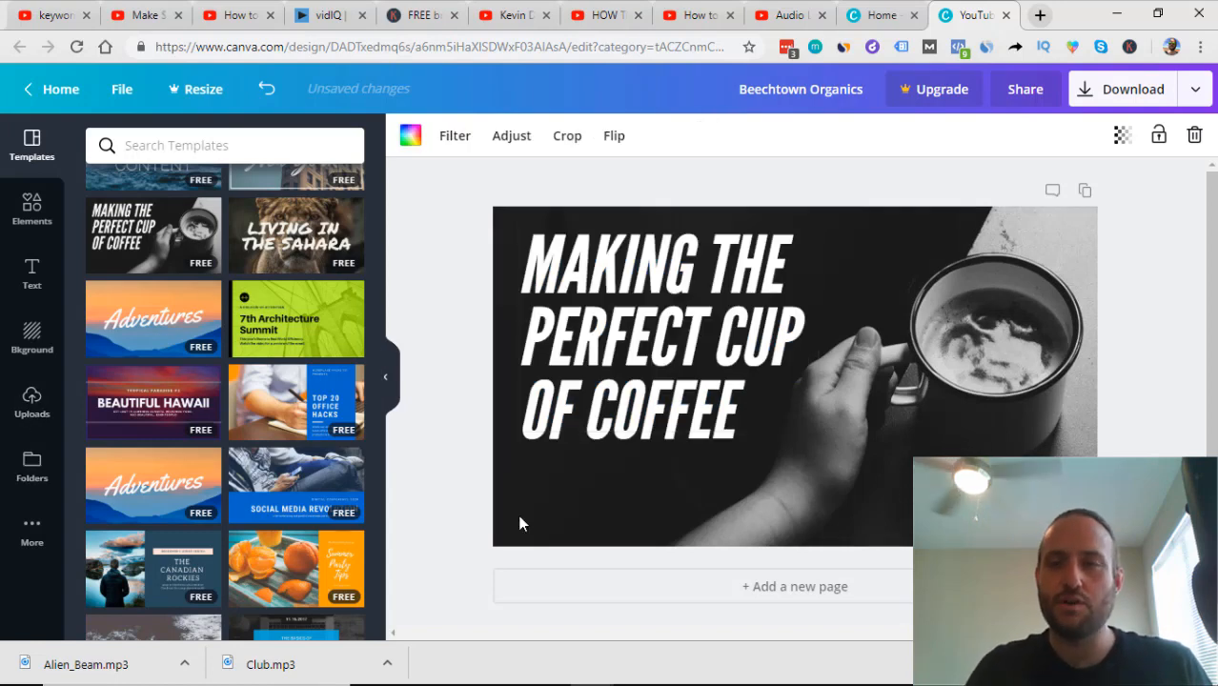
drag(969, 319, 967, 319)
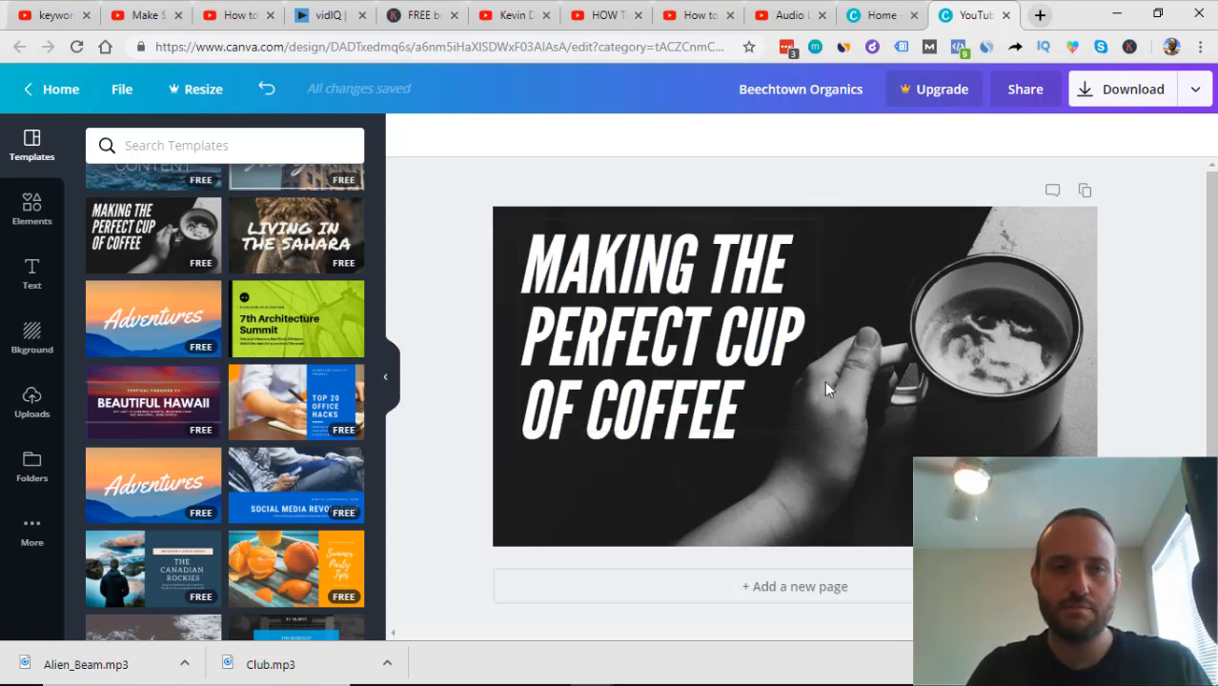
Step: Replace the coffee design with the "Top 20 Office Hacks" template
click(302, 417)
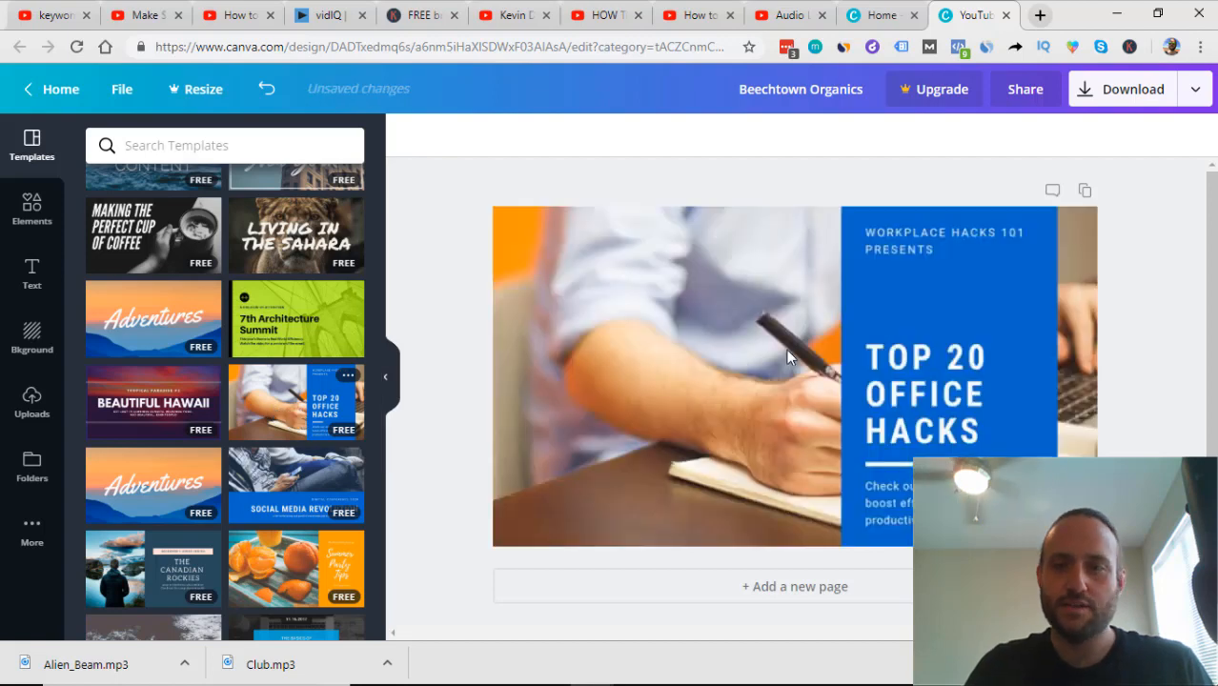
Step: Empty the office design by deleting its blue panel with the texts and line, and the background photo
click(851, 285)
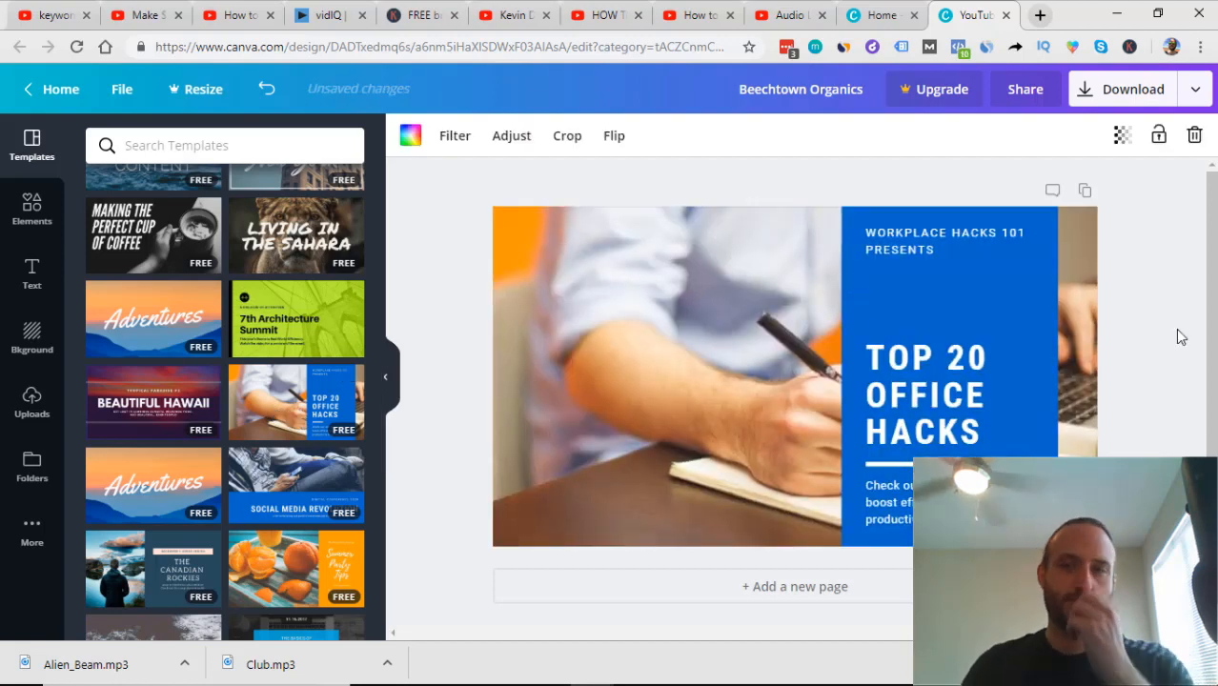
click(1172, 266)
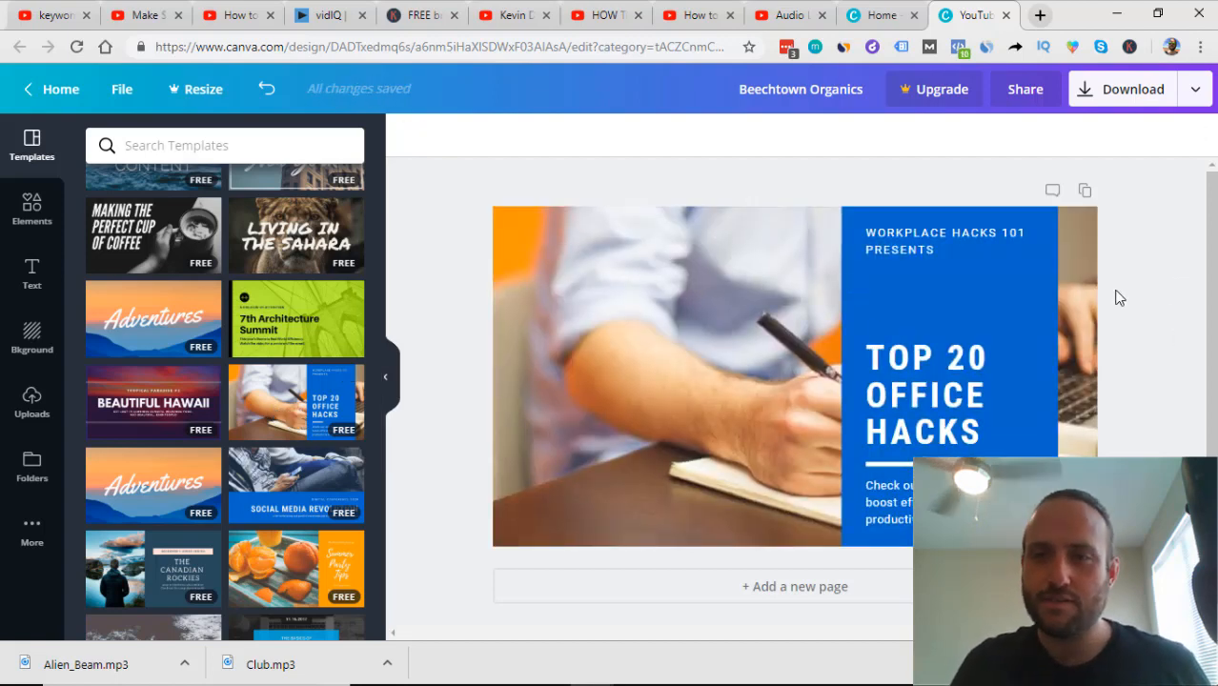
scroll(246, 286, up, 10)
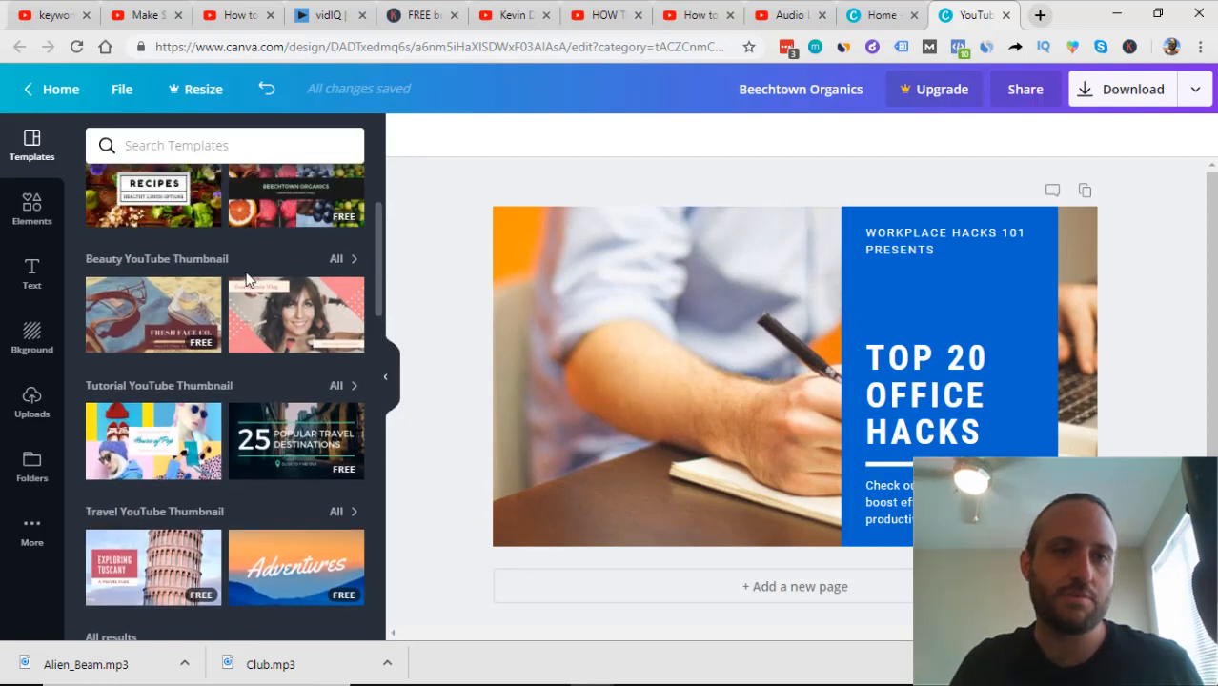
drag(460, 230, 1154, 456)
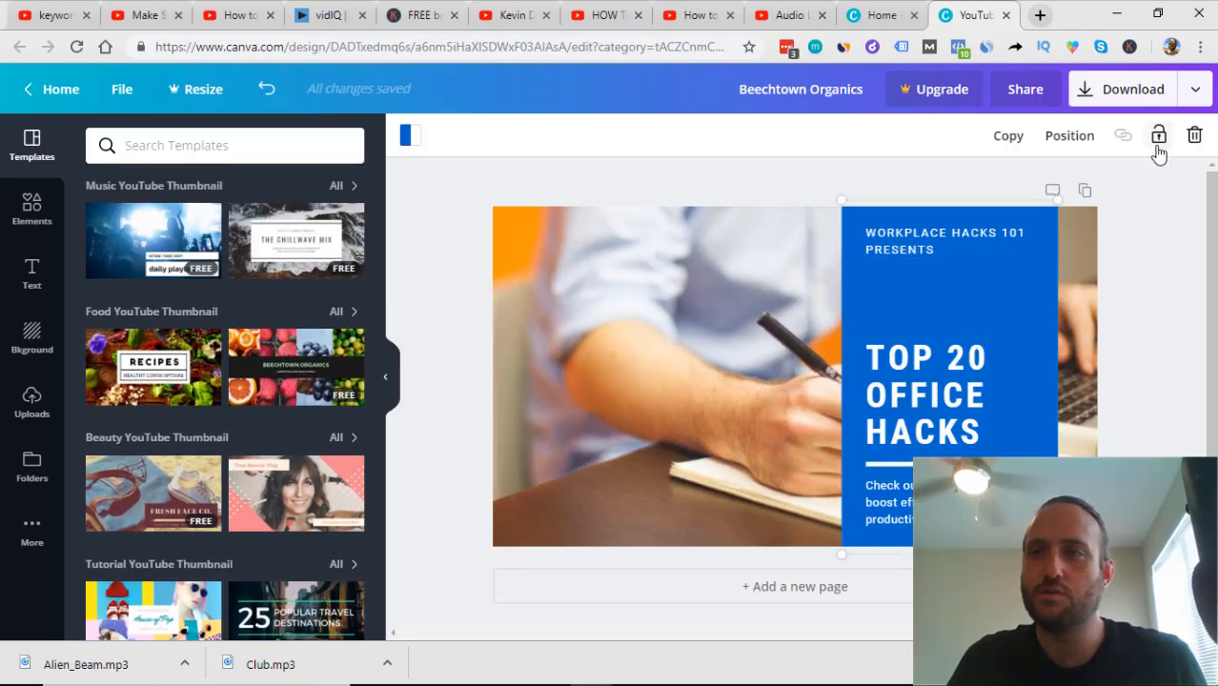
click(1195, 137)
click(975, 286)
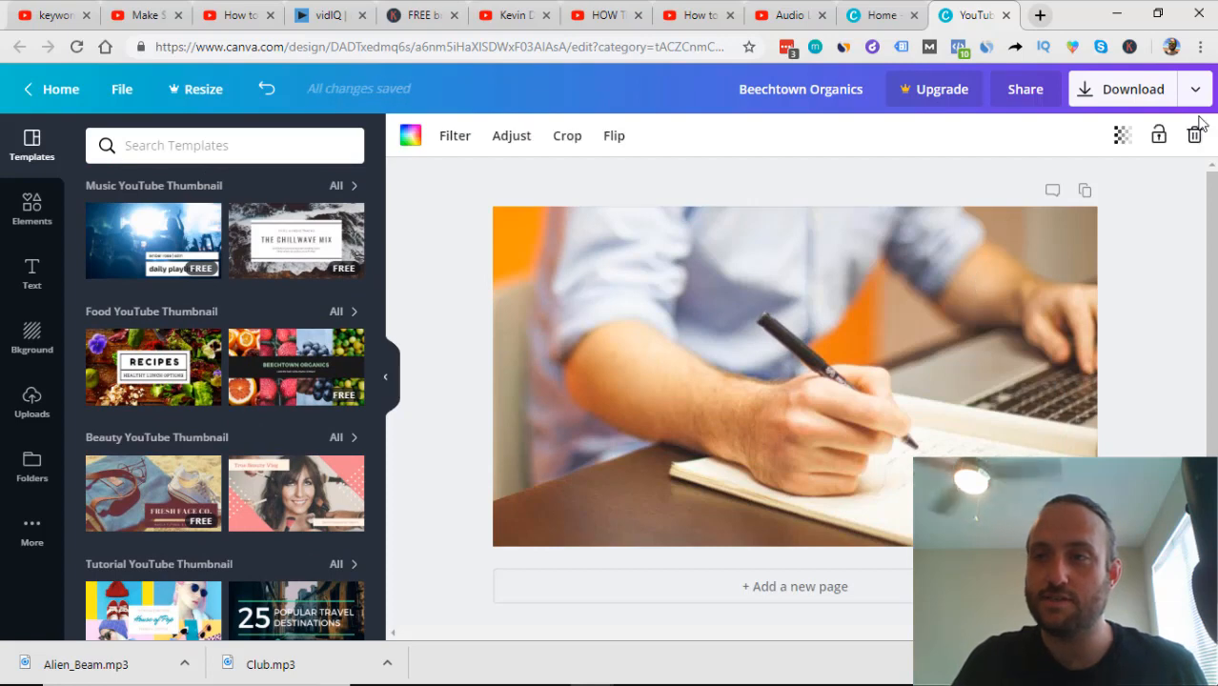
key(Delete)
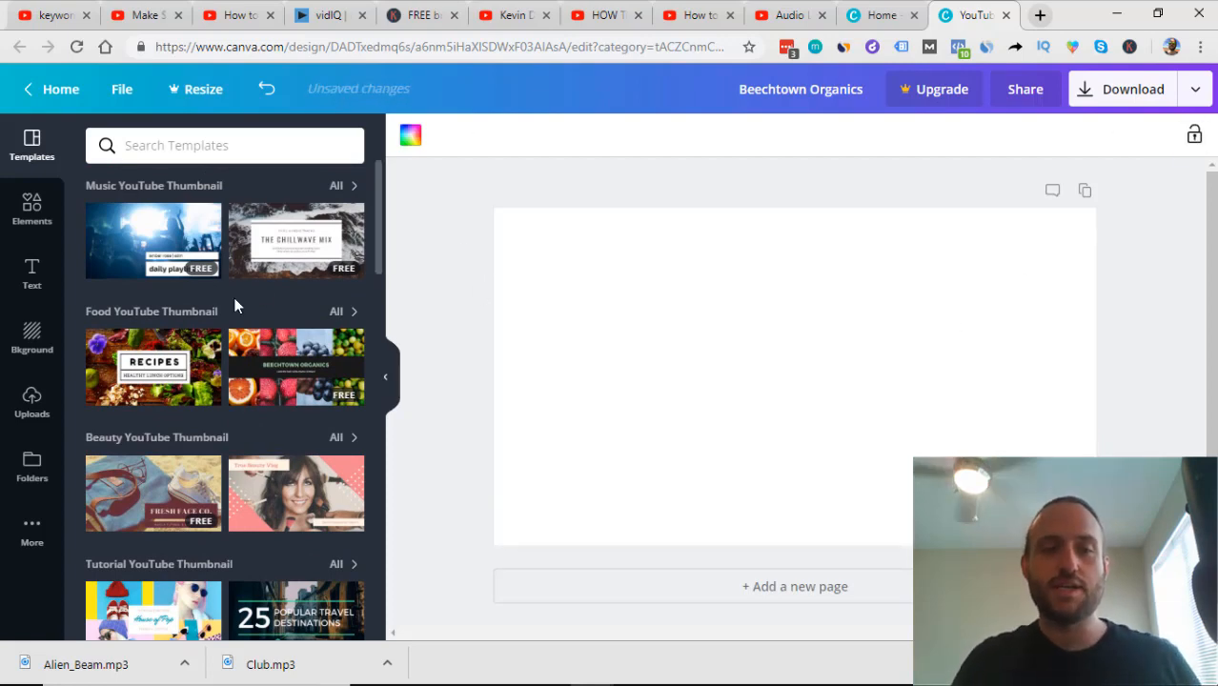
scroll(236, 305, down, 2)
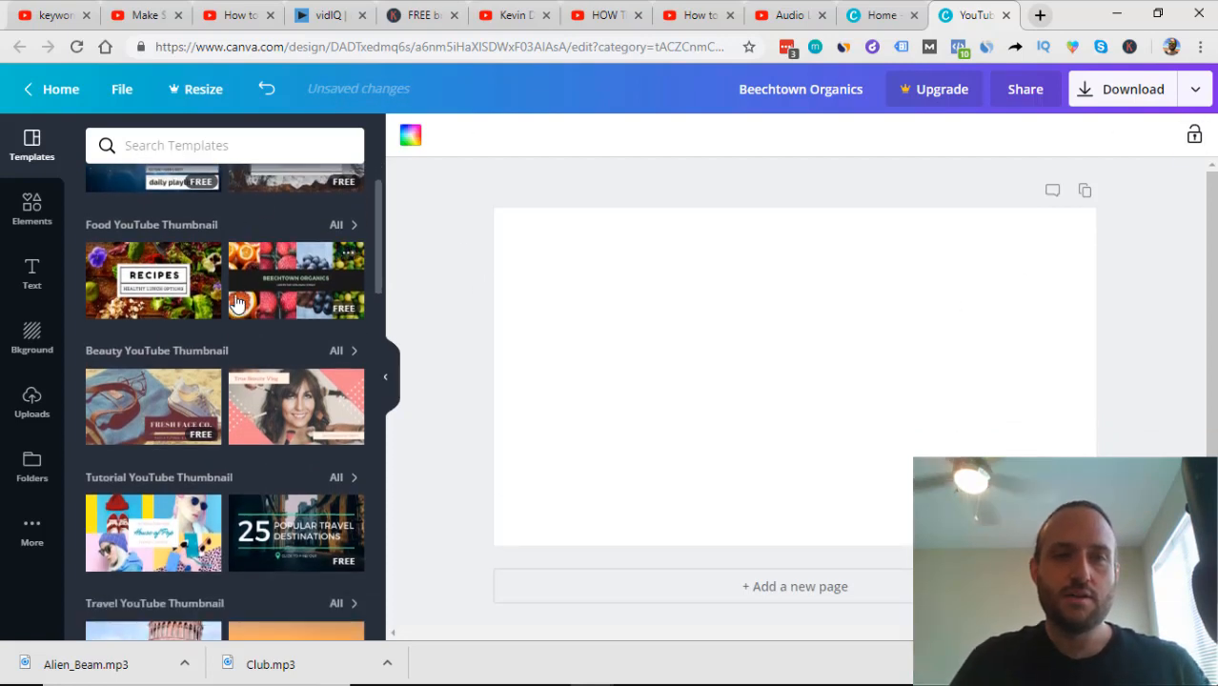
scroll(229, 239, up, 2)
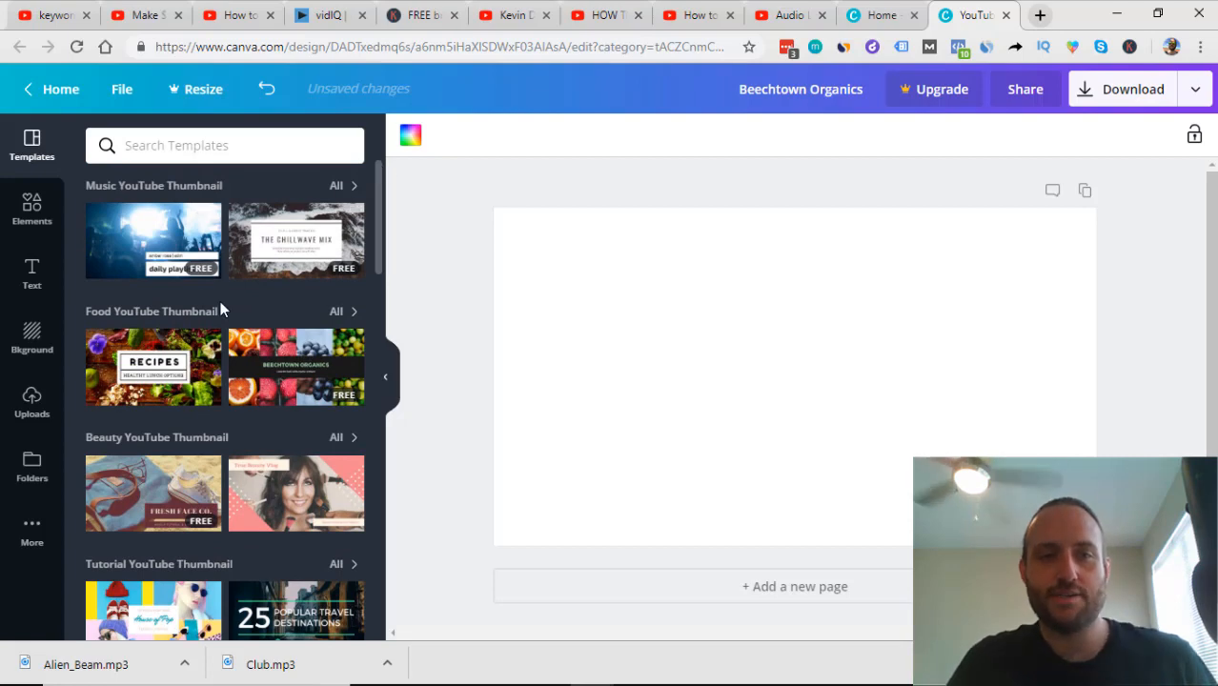
Step: Add a heading to the blank canvas and set its font to League Spartan
click(27, 274)
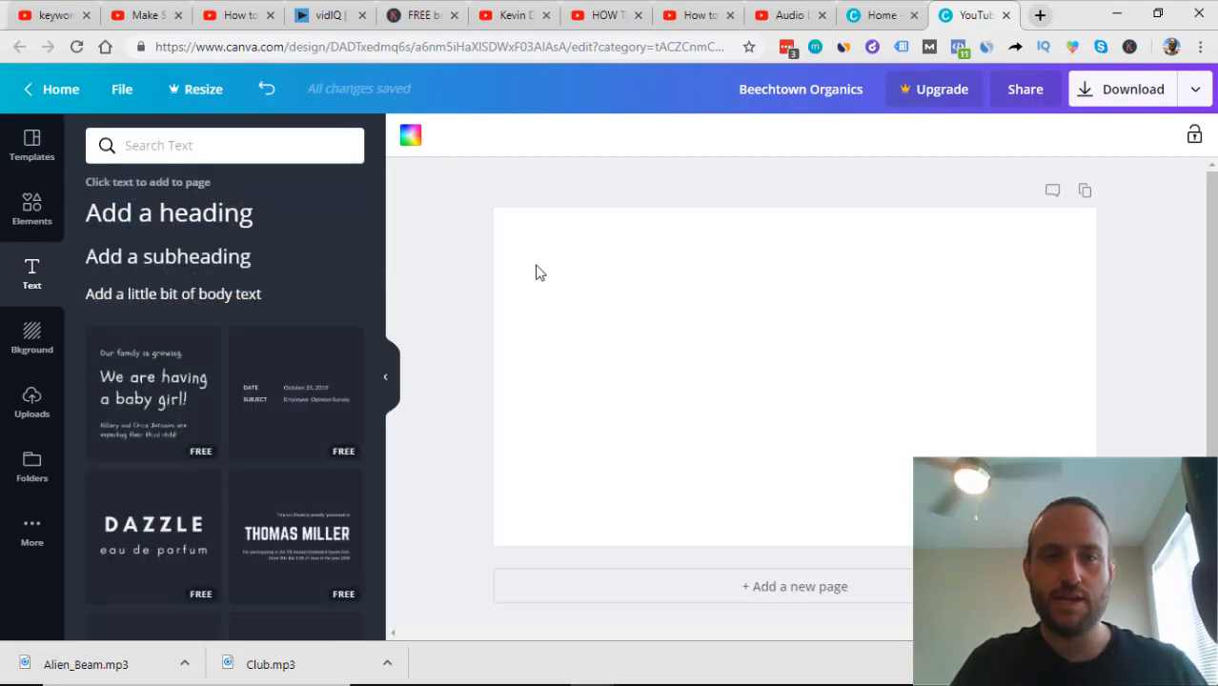
click(191, 216)
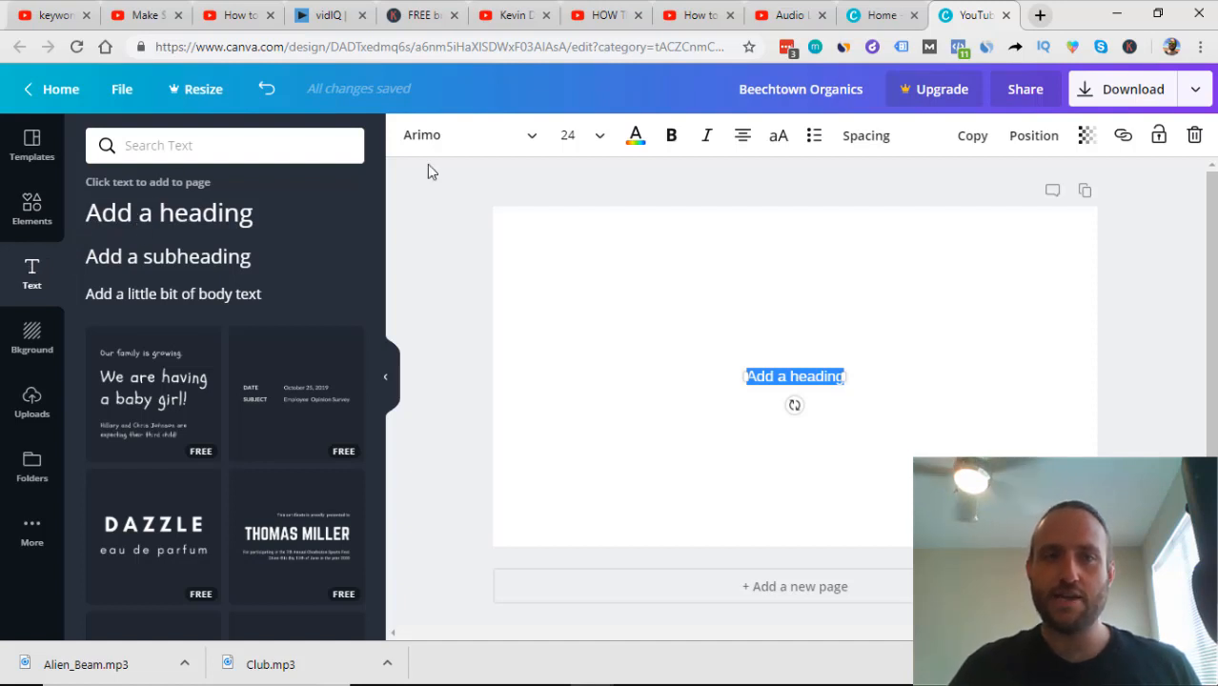
click(467, 139)
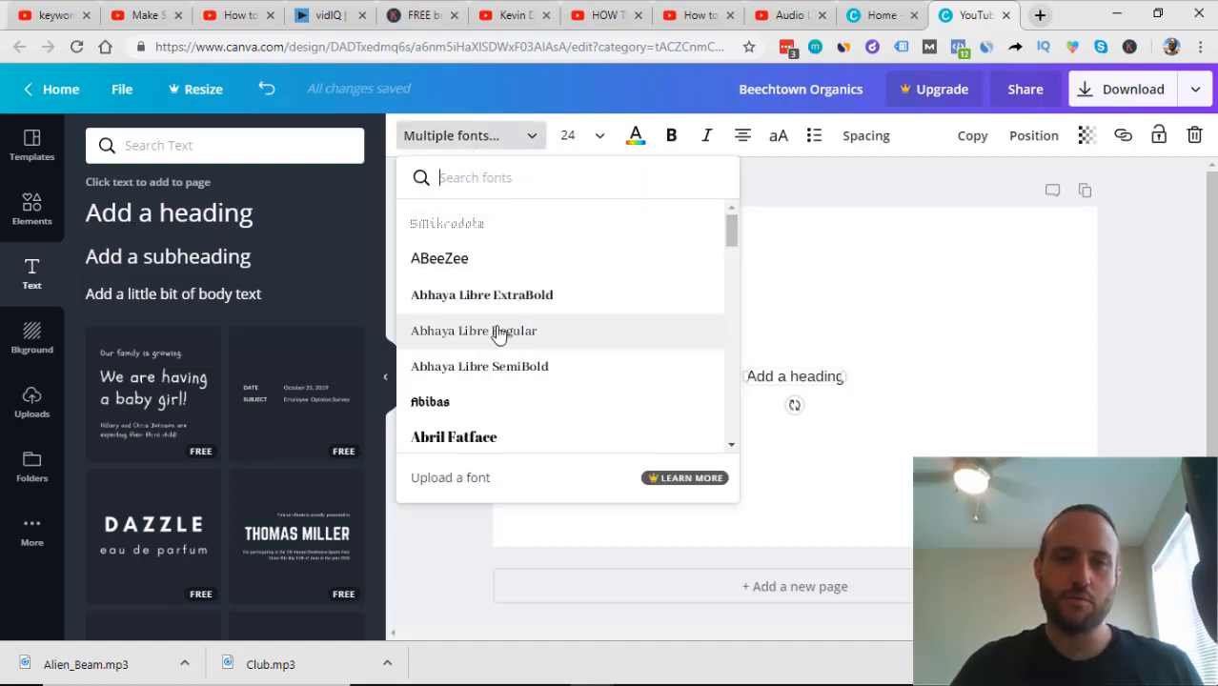
text(league)
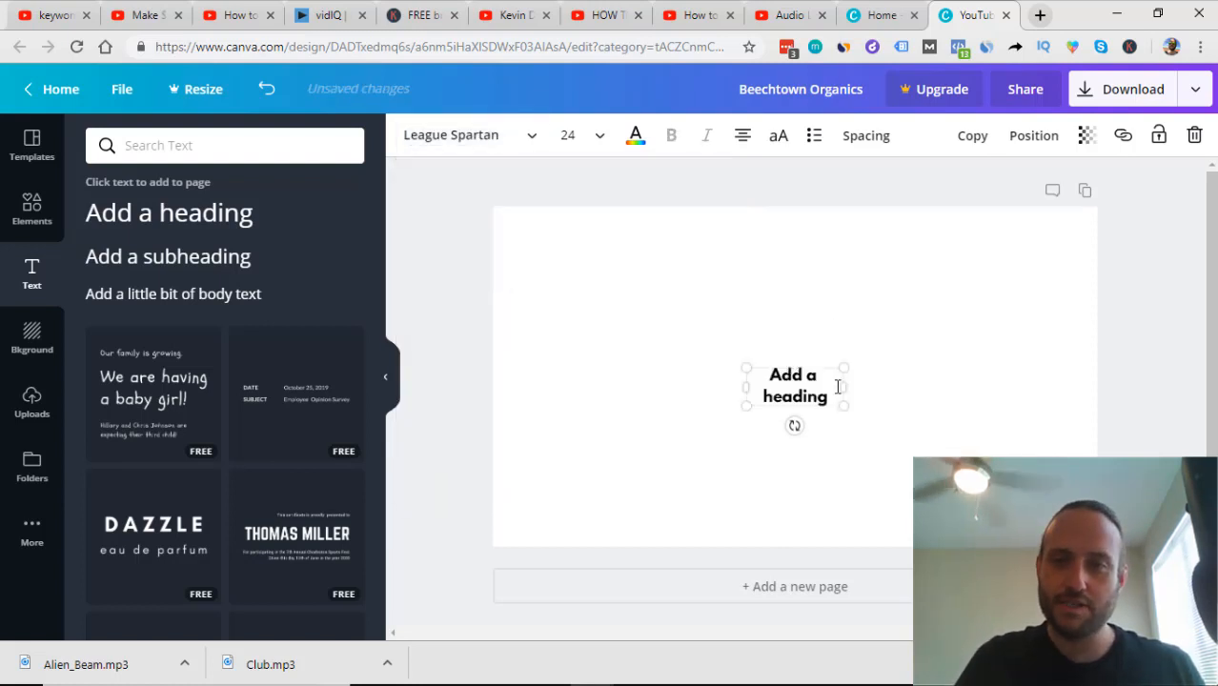
Step: Enlarge the heading to a font size of about 72.9 and move it to the upper part of the canvas
drag(843, 410, 1043, 484)
drag(885, 393, 786, 375)
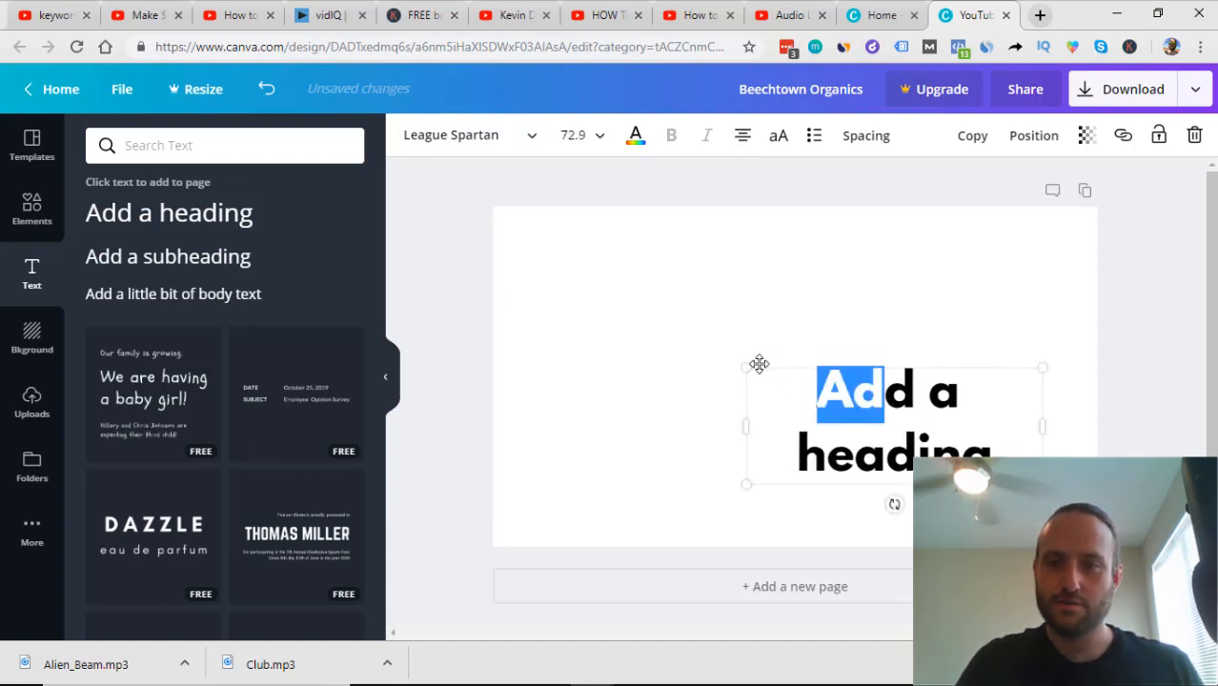
drag(760, 365, 572, 238)
click(433, 136)
scroll(468, 275, down, 10)
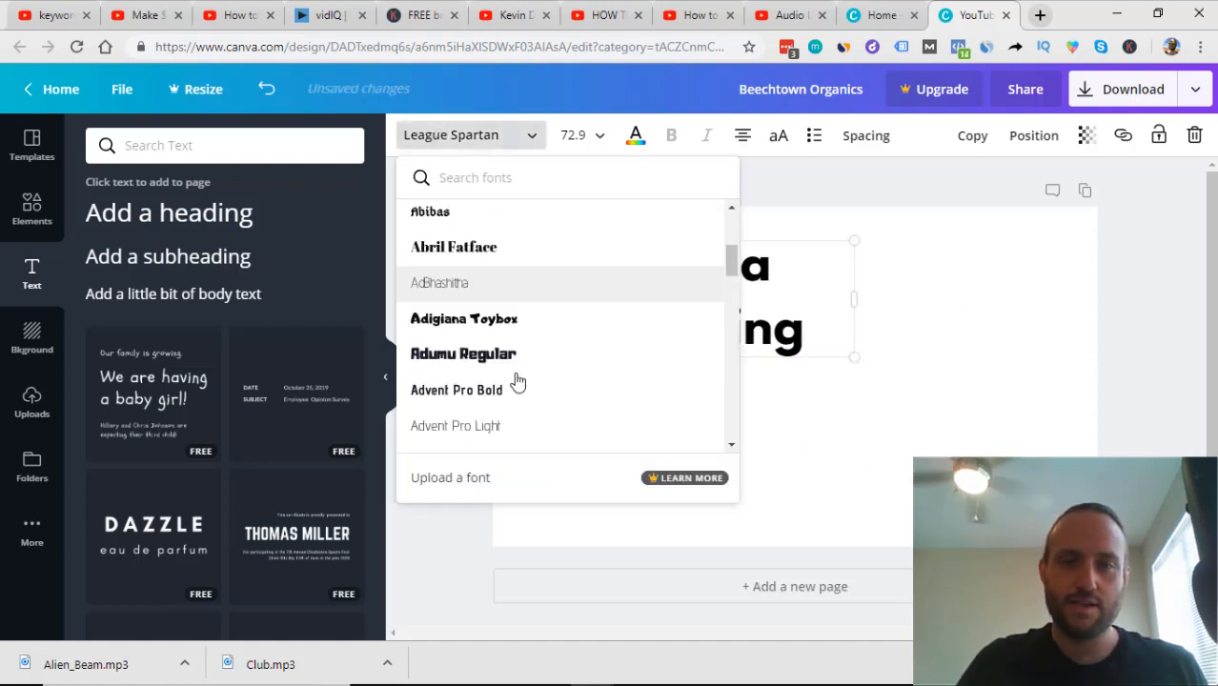
scroll(471, 342, down, 3)
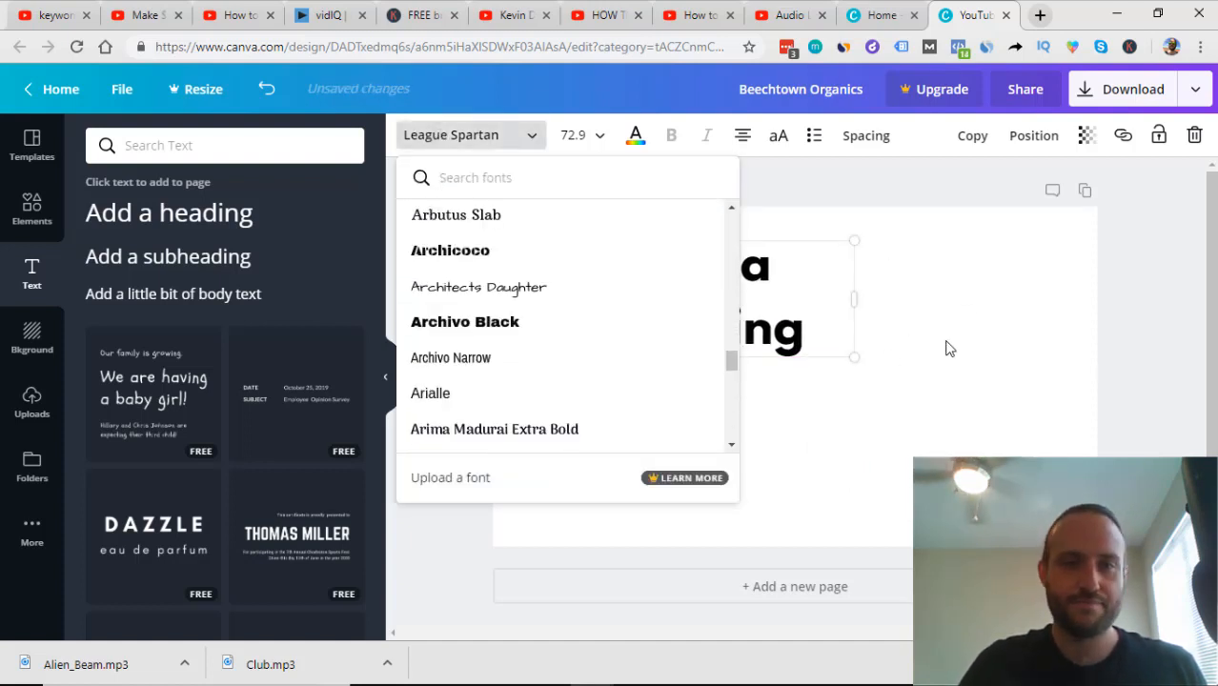
click(946, 349)
Step: Replace the heading's placeholder text with "How To Do Keyword Resarch"
click(797, 323)
drag(801, 329, 617, 248)
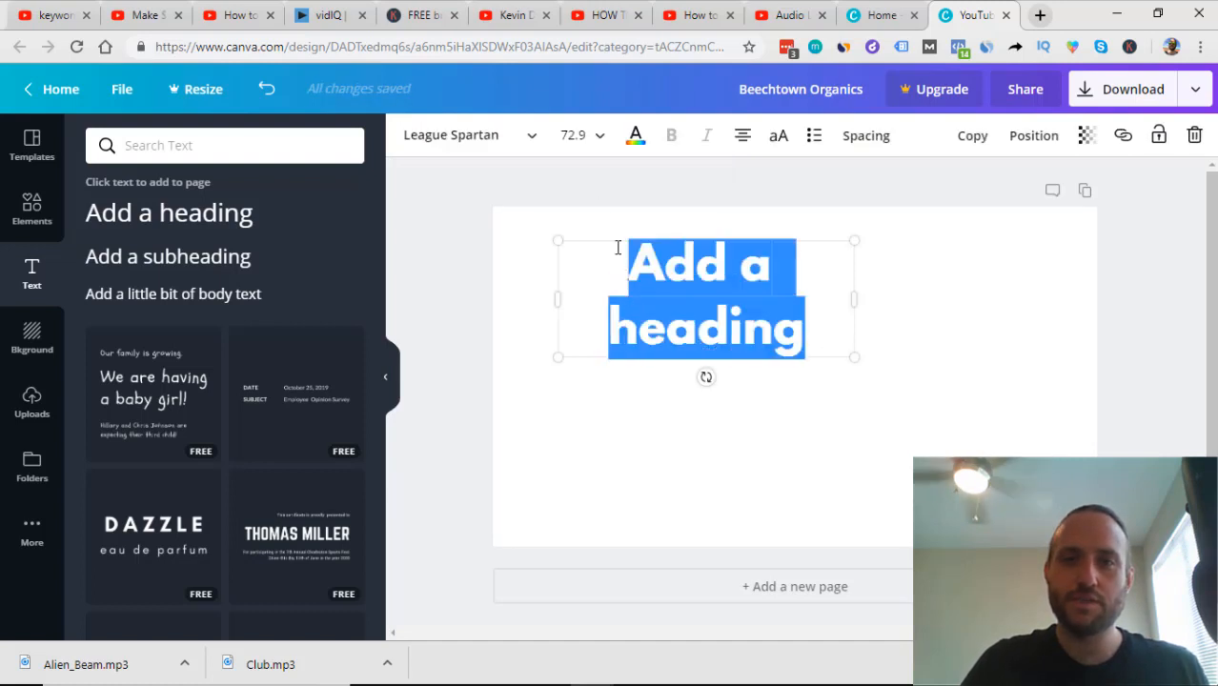
text(How )
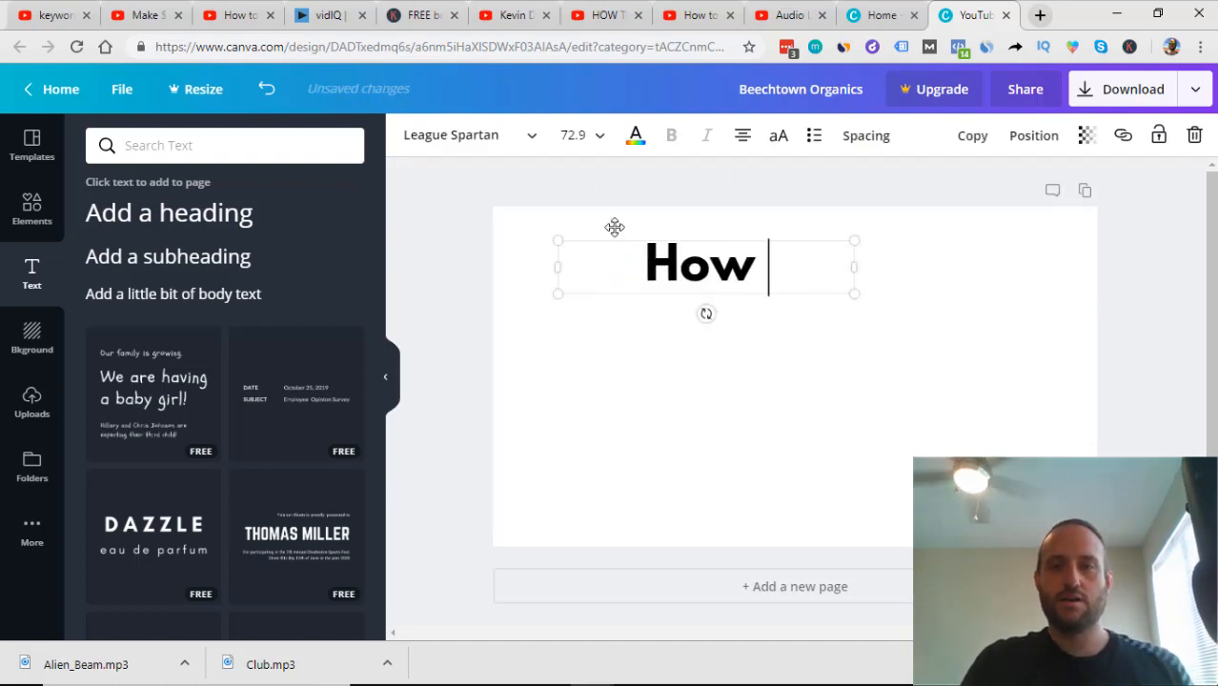
text(To Do )
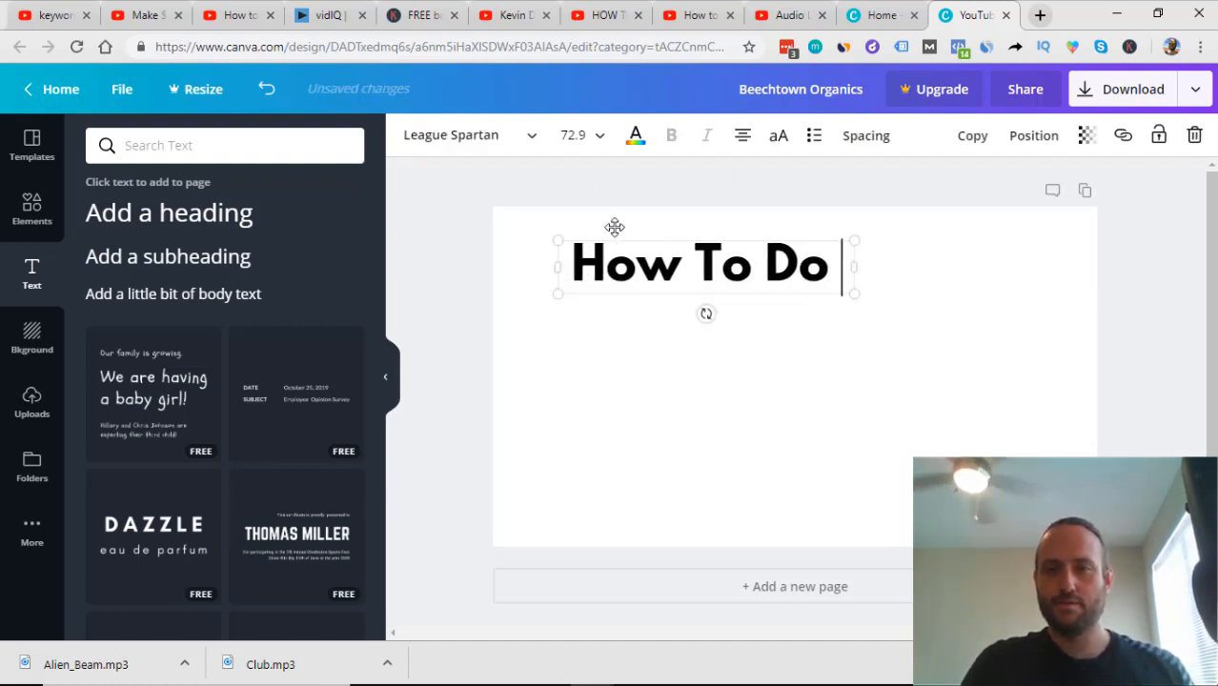
text(Keyword S)
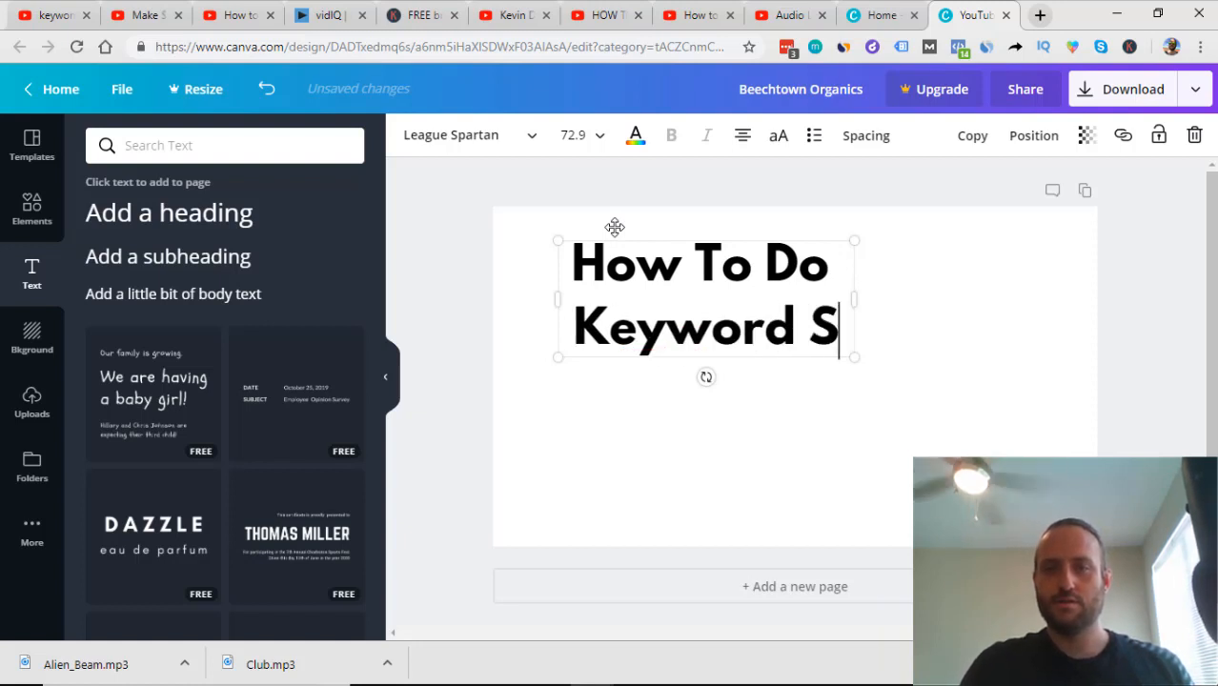
key(BackSpace)
text(Resarch)
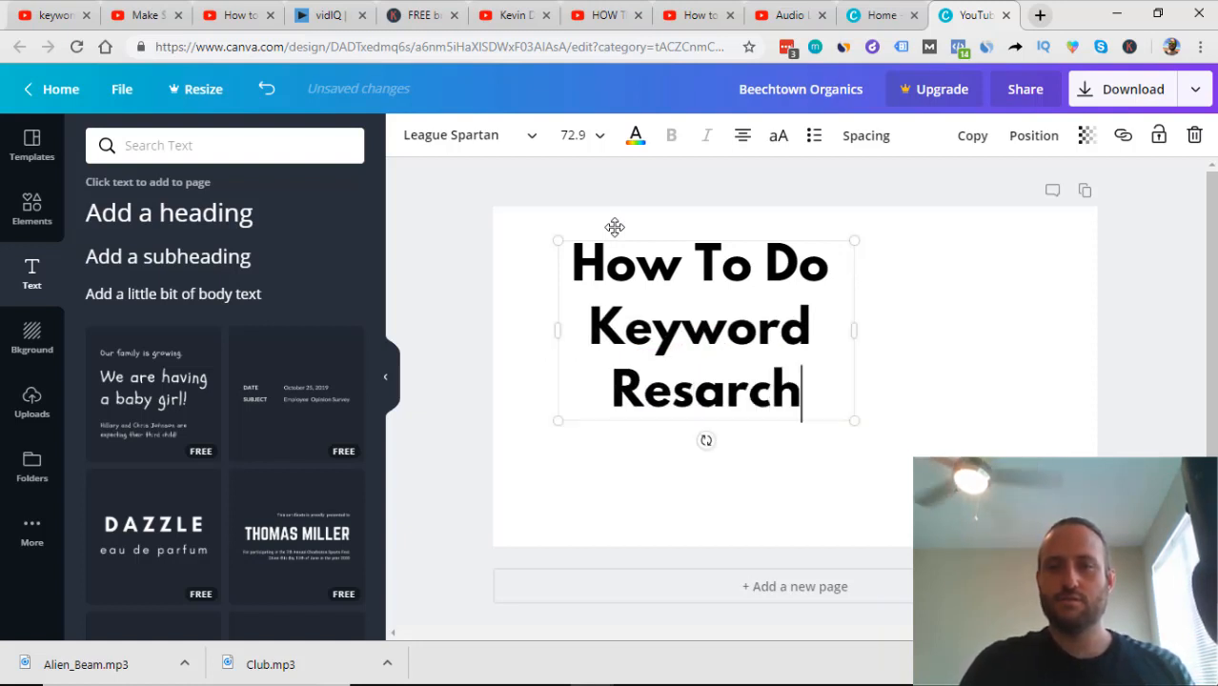
Step: Widen the heading's text box so the title fits on two lines, and shift it toward the canvas's upper-left edge
drag(853, 324, 1036, 311)
click(958, 256)
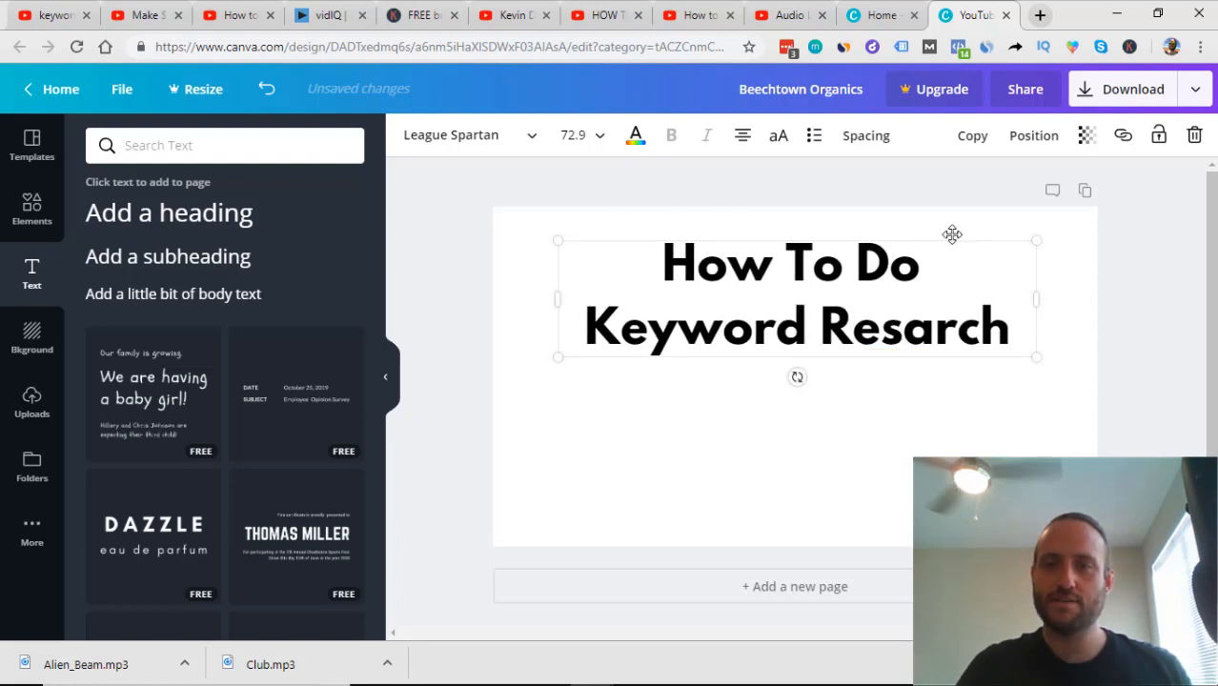
drag(954, 234, 880, 225)
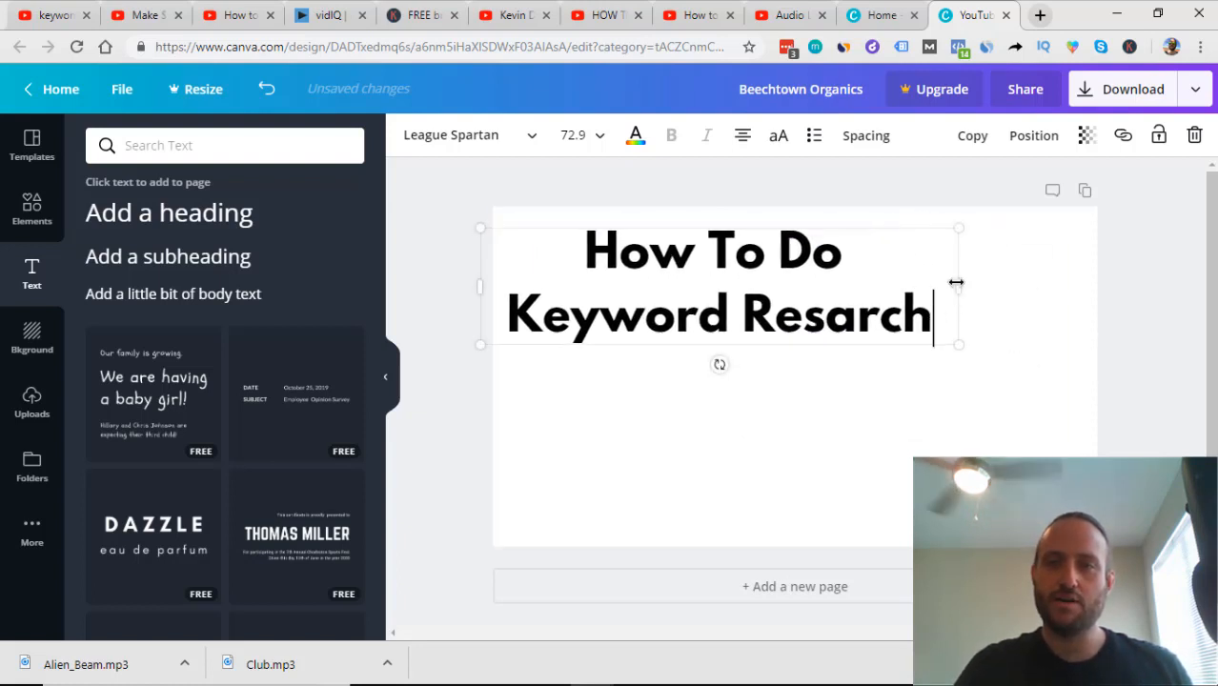
Step: Place a copy of the heading directly below the original and color the copy's text red (#ff0000)
click(972, 137)
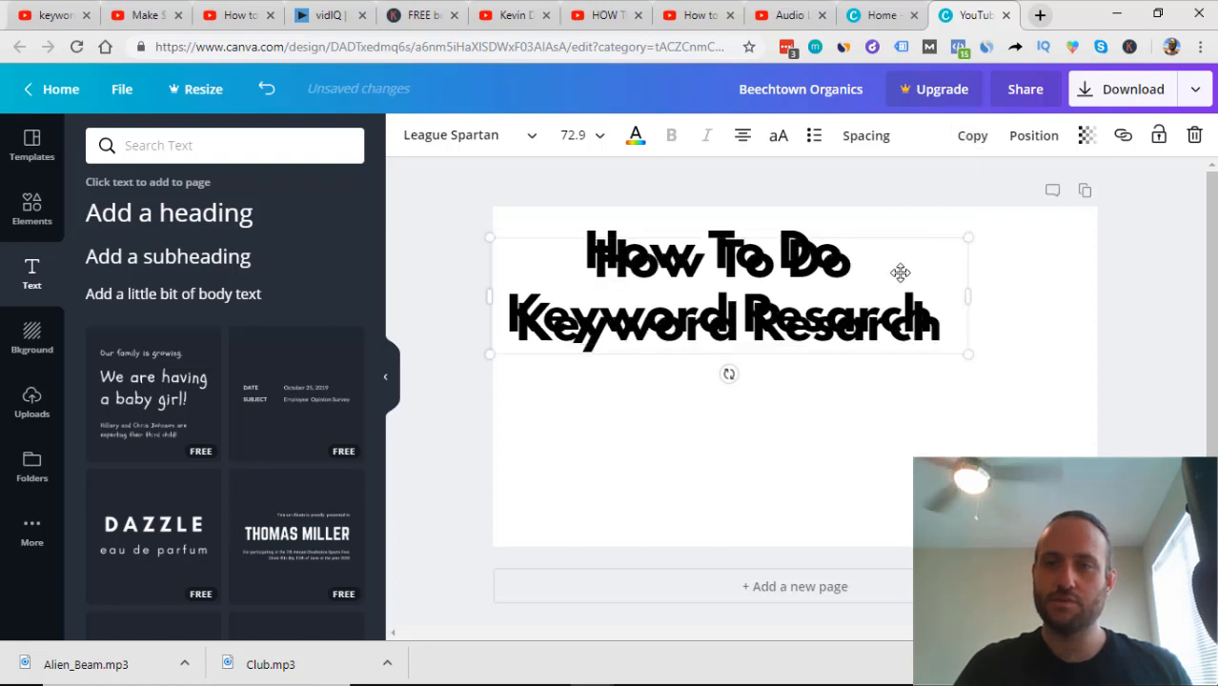
drag(900, 272, 890, 394)
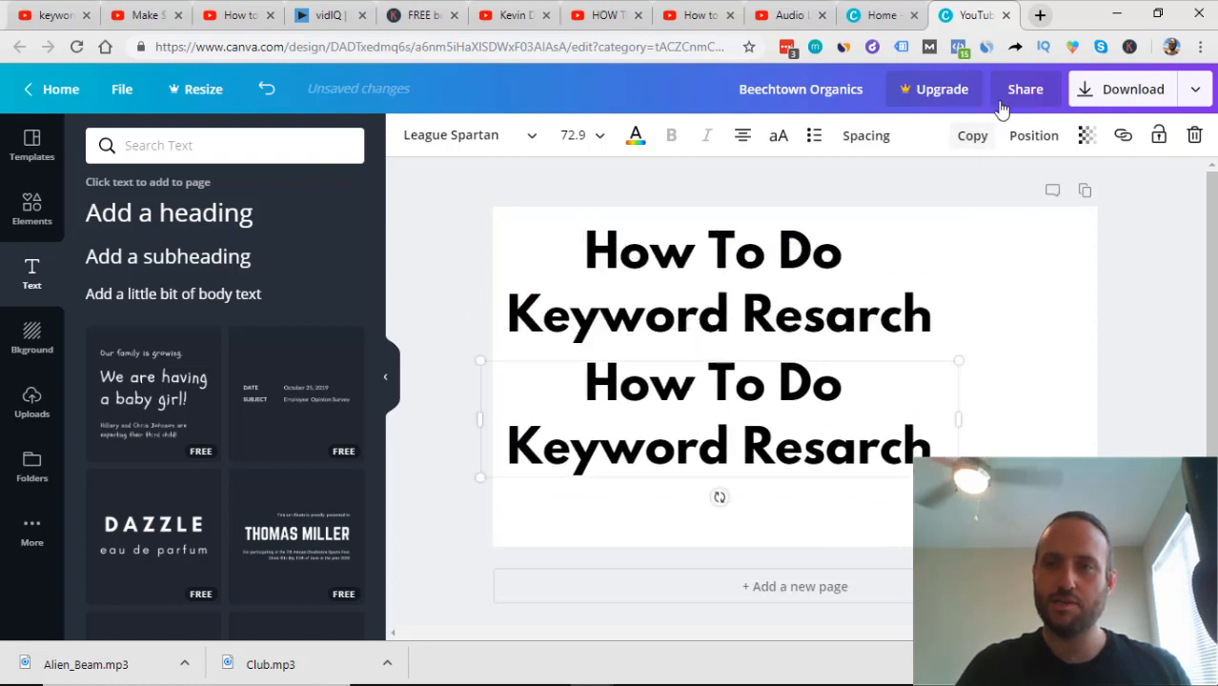
double_click(676, 436)
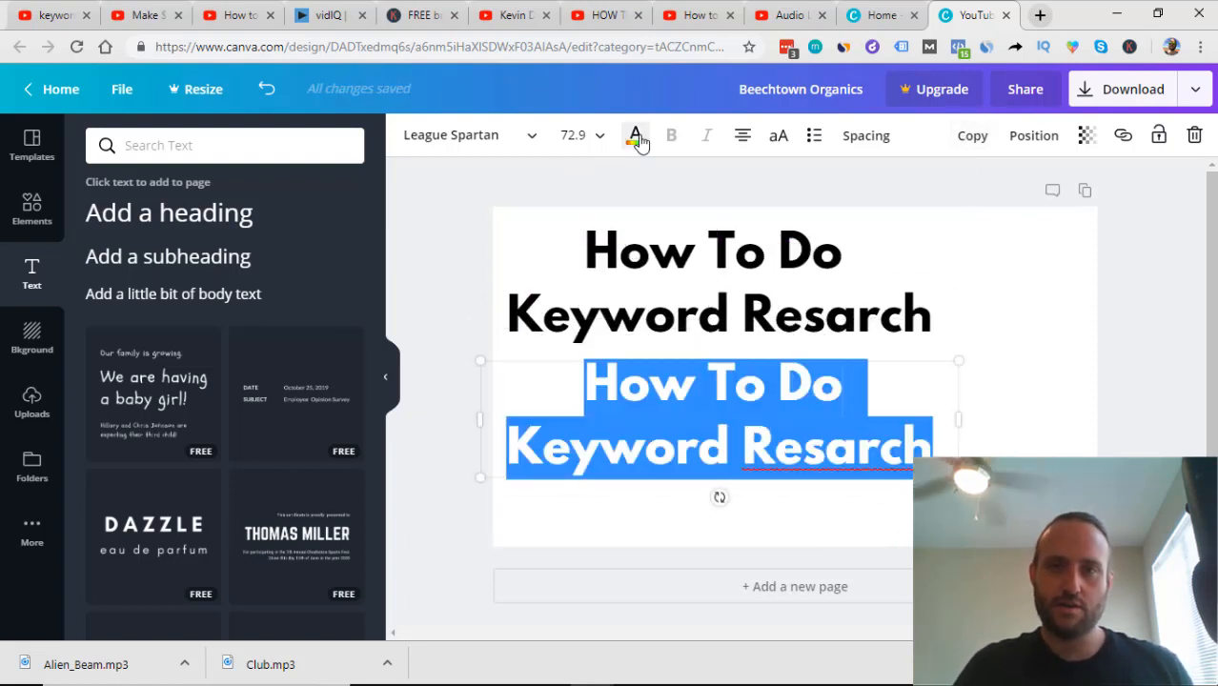
click(635, 136)
click(103, 197)
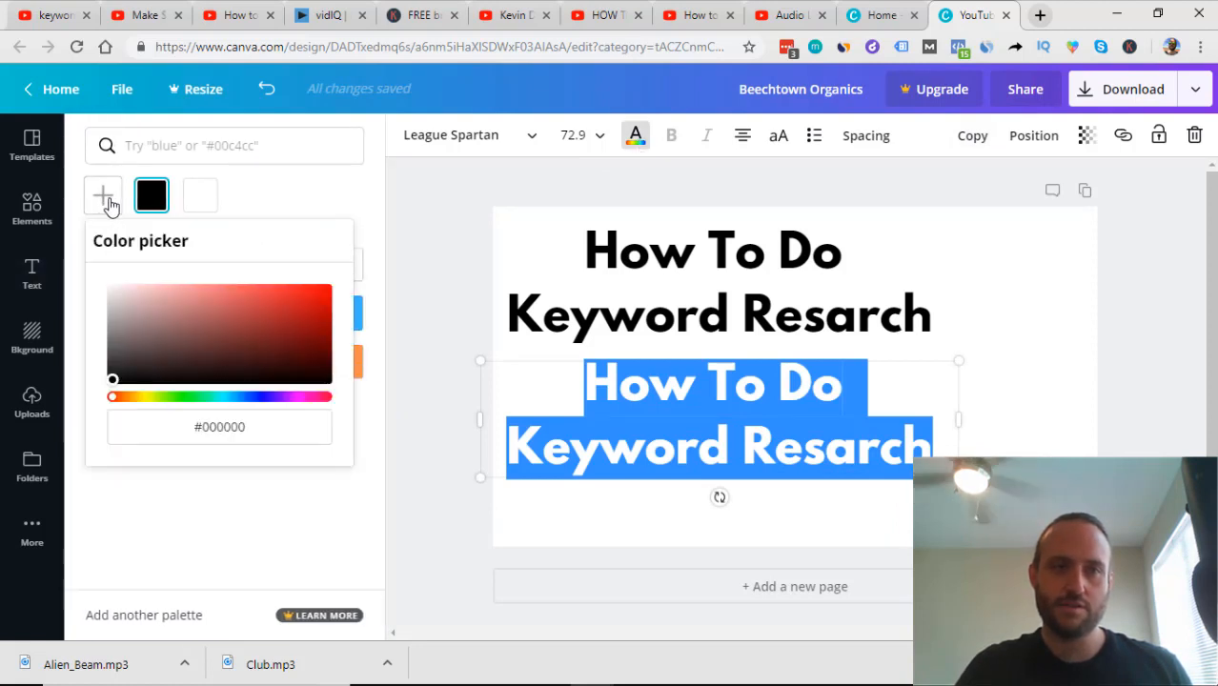
click(103, 197)
click(102, 197)
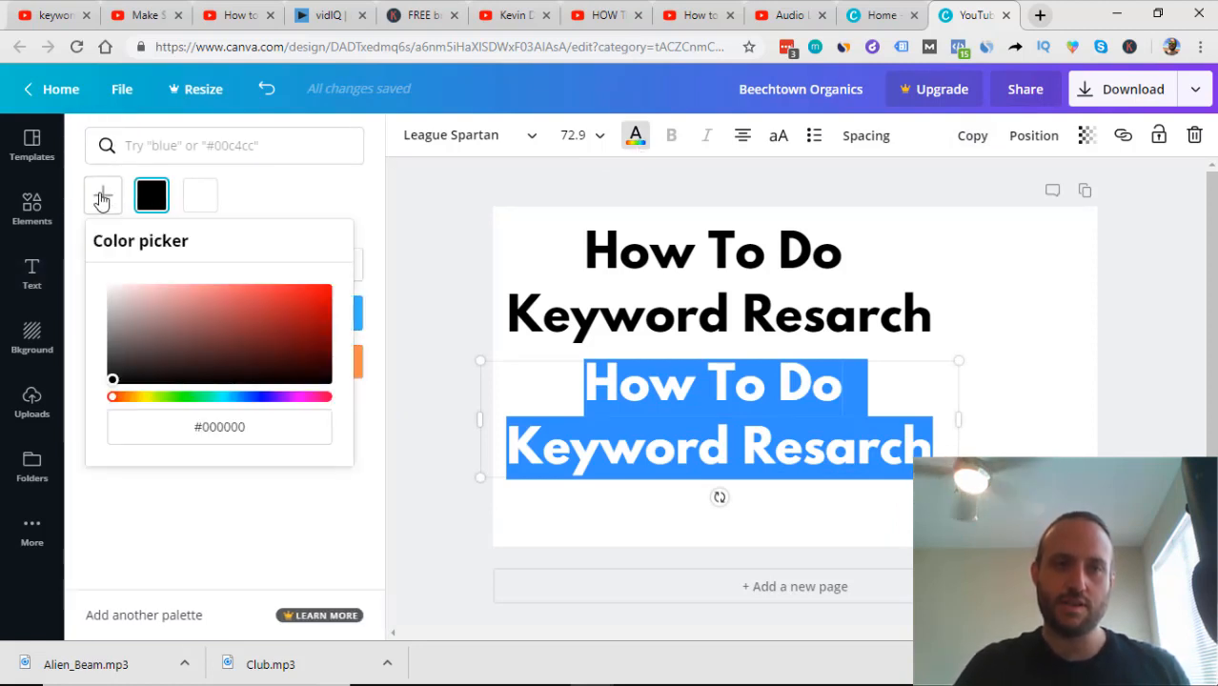
drag(195, 347, 367, 280)
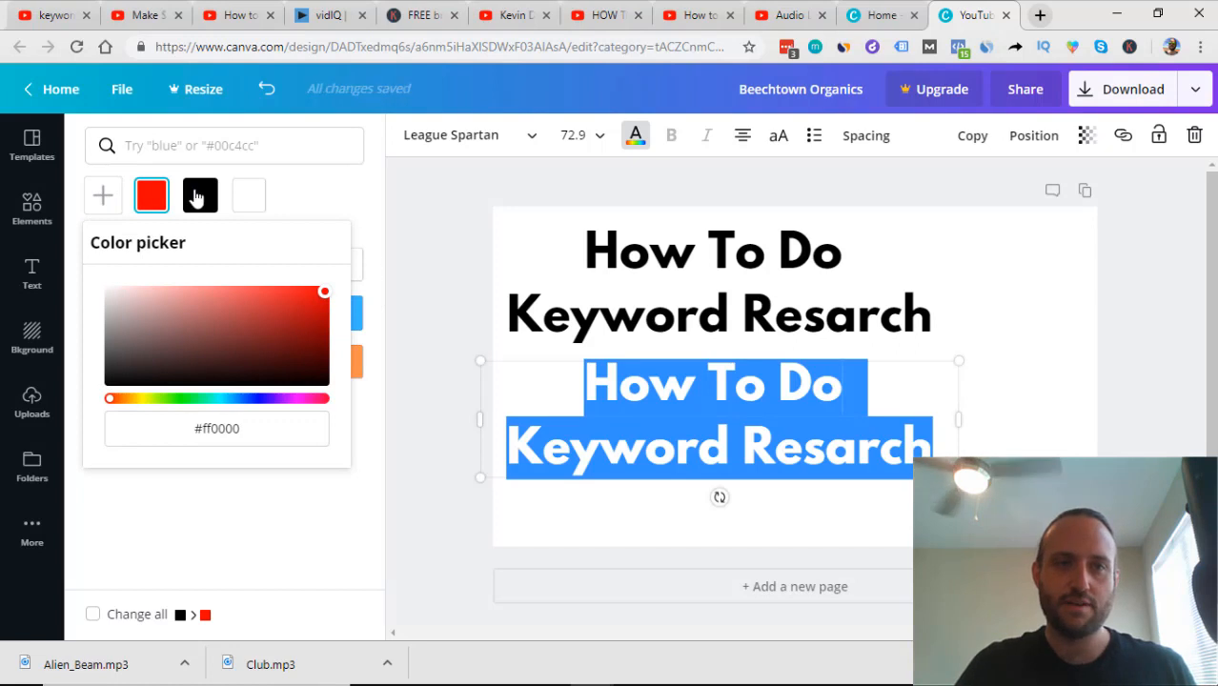
click(326, 210)
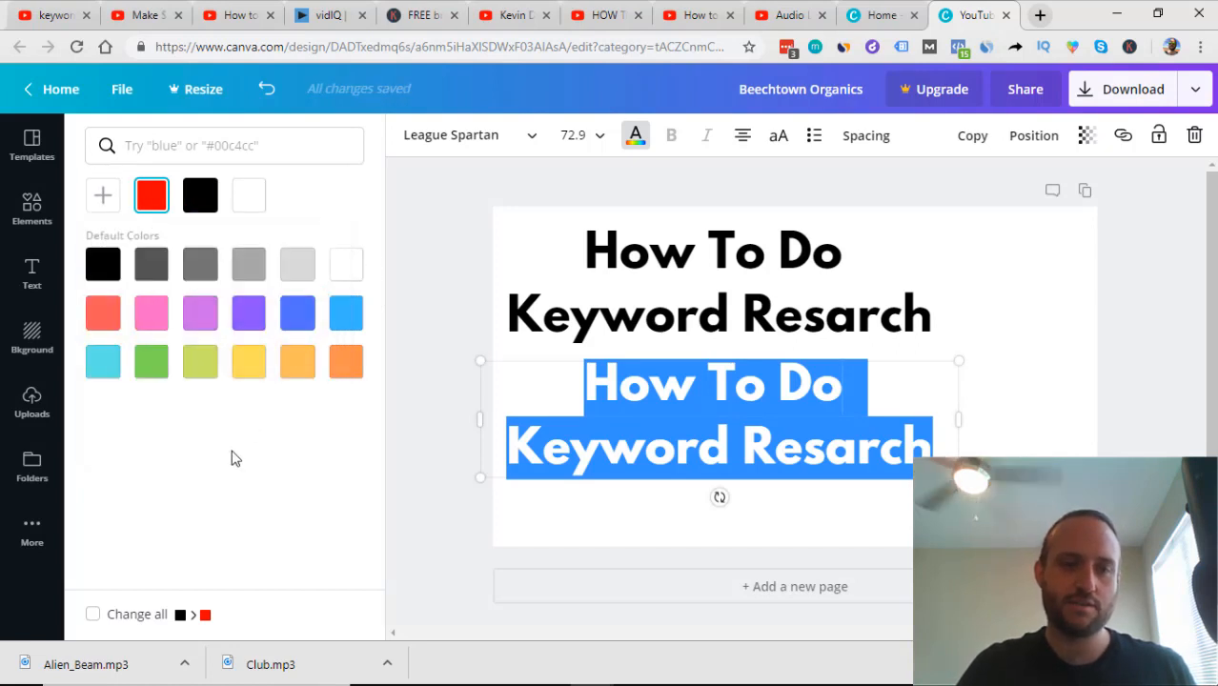
click(563, 391)
click(1013, 379)
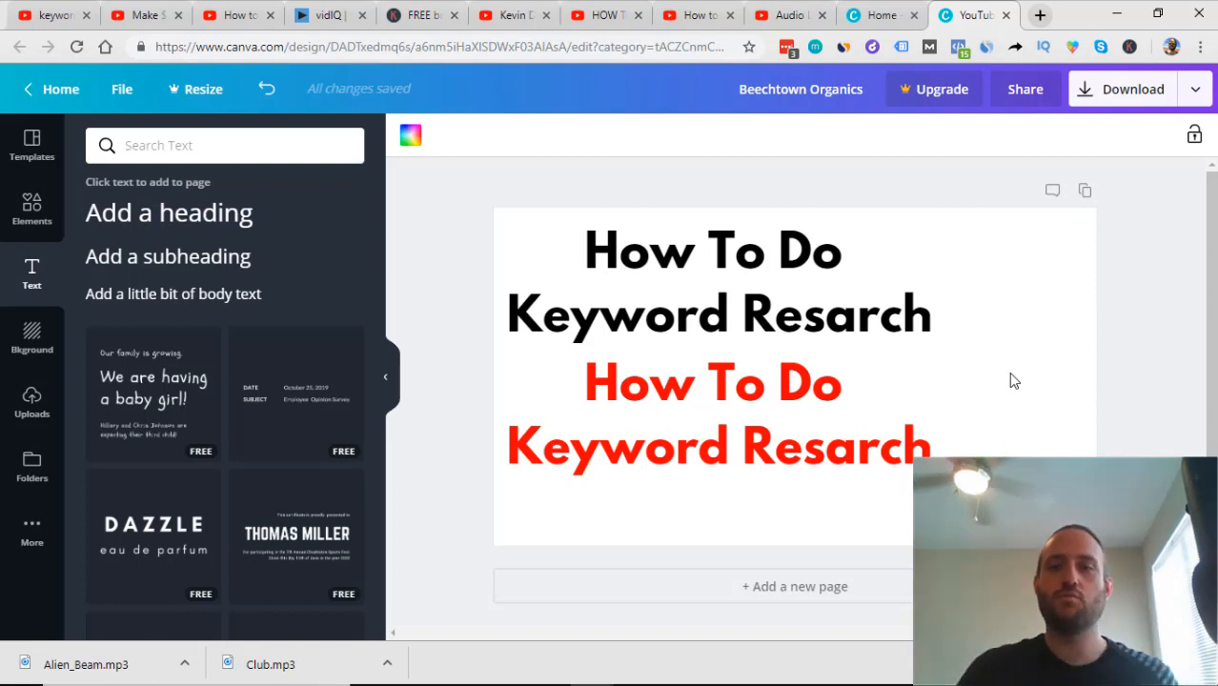
Step: Shift the red and black headings to the right so both sit roughly centered across the canvas
double_click(890, 367)
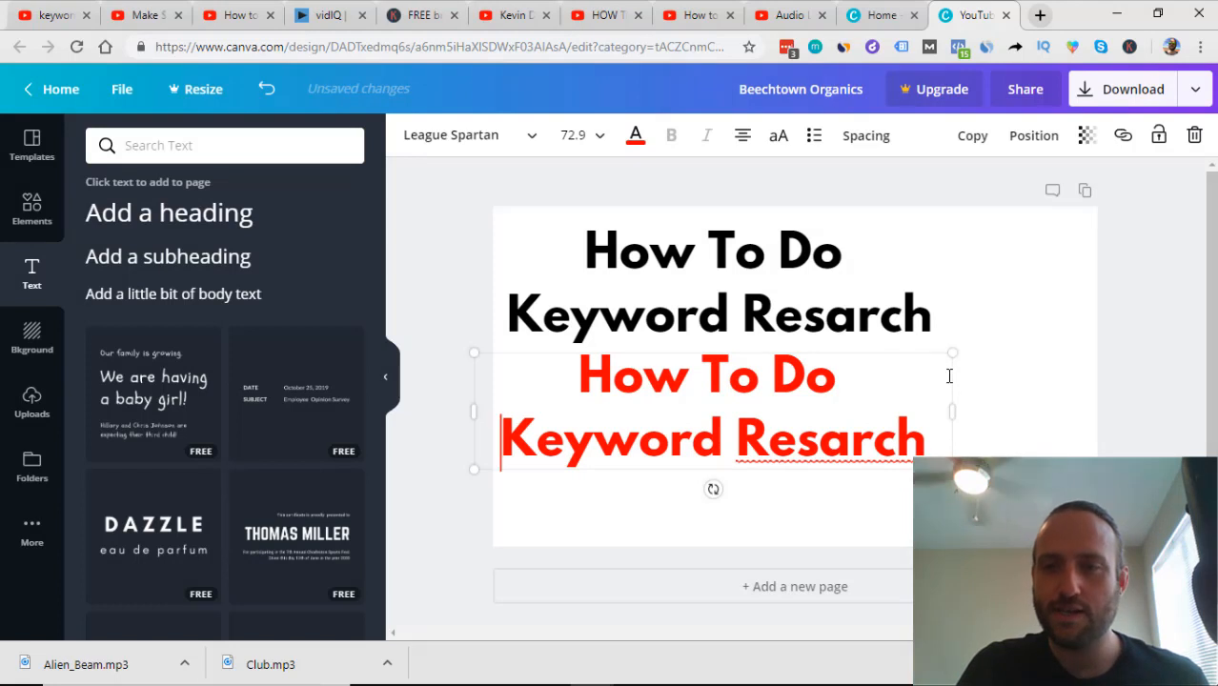
drag(957, 379, 1023, 386)
double_click(811, 253)
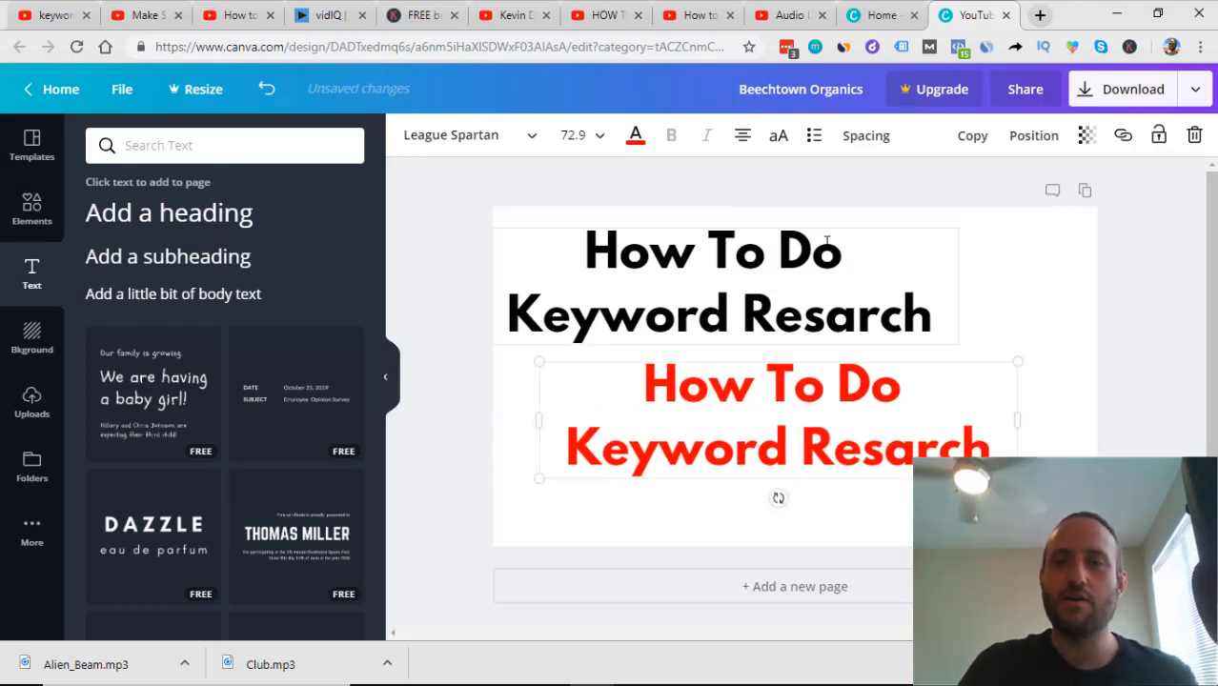
drag(953, 256, 1015, 251)
click(1053, 291)
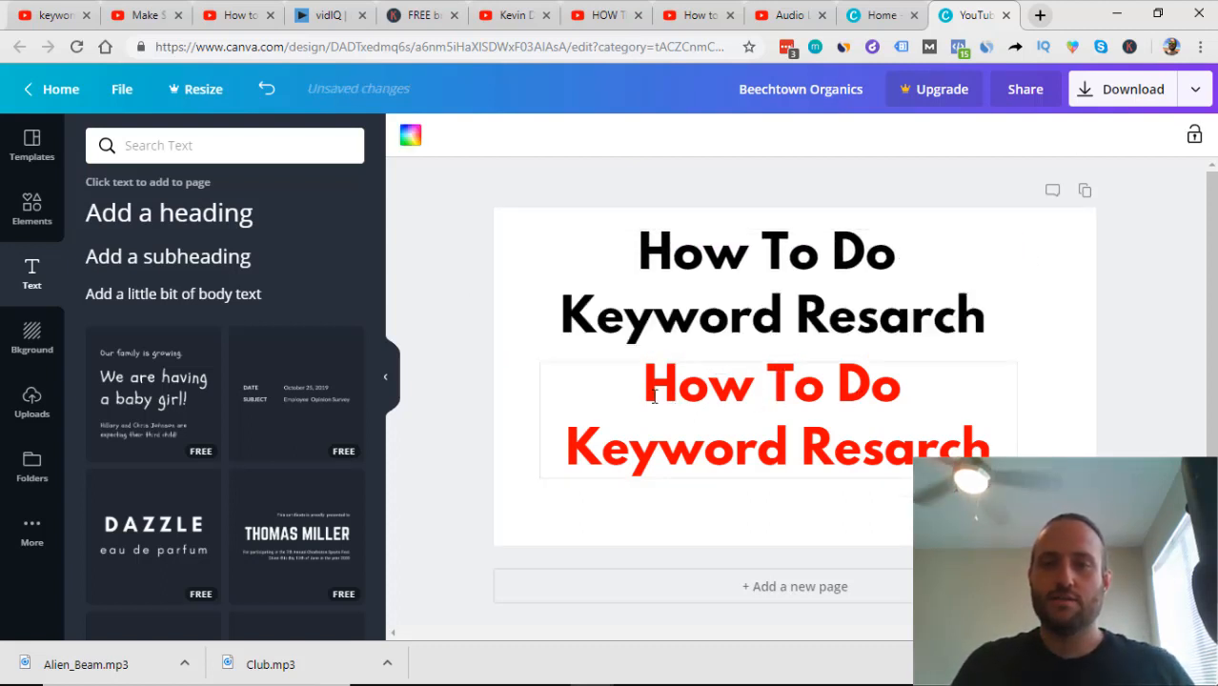
double_click(720, 420)
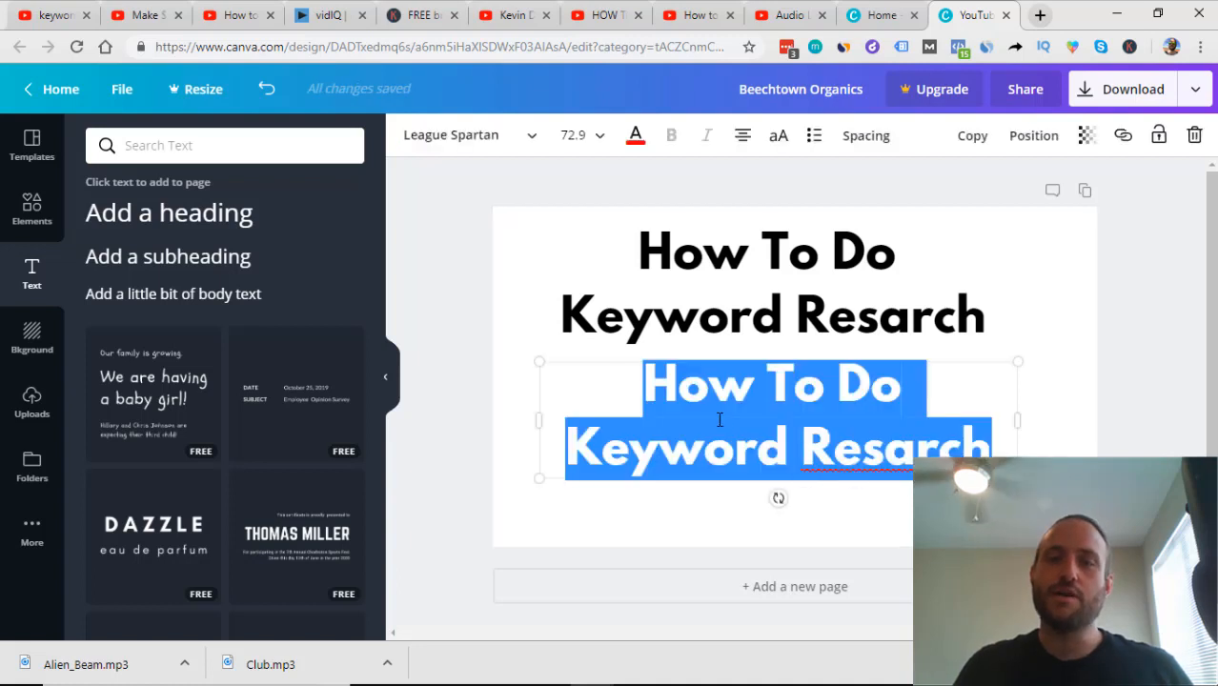
click(537, 248)
click(506, 274)
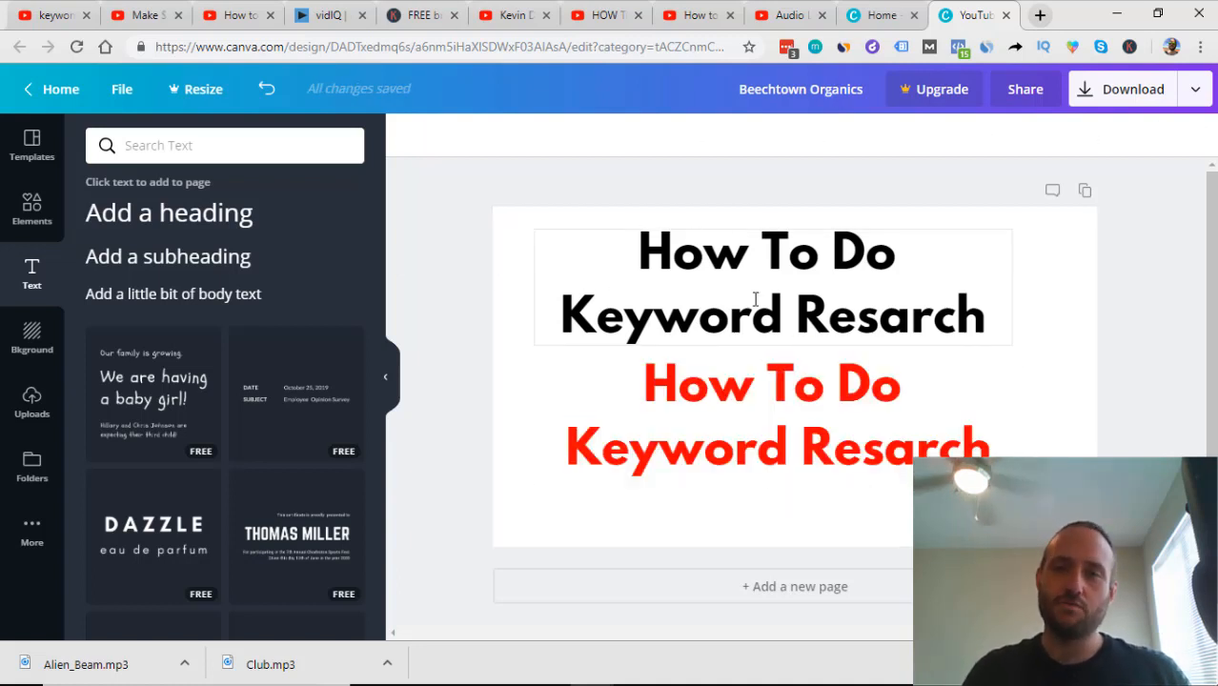
Step: Set the canvas's background color to black
click(537, 246)
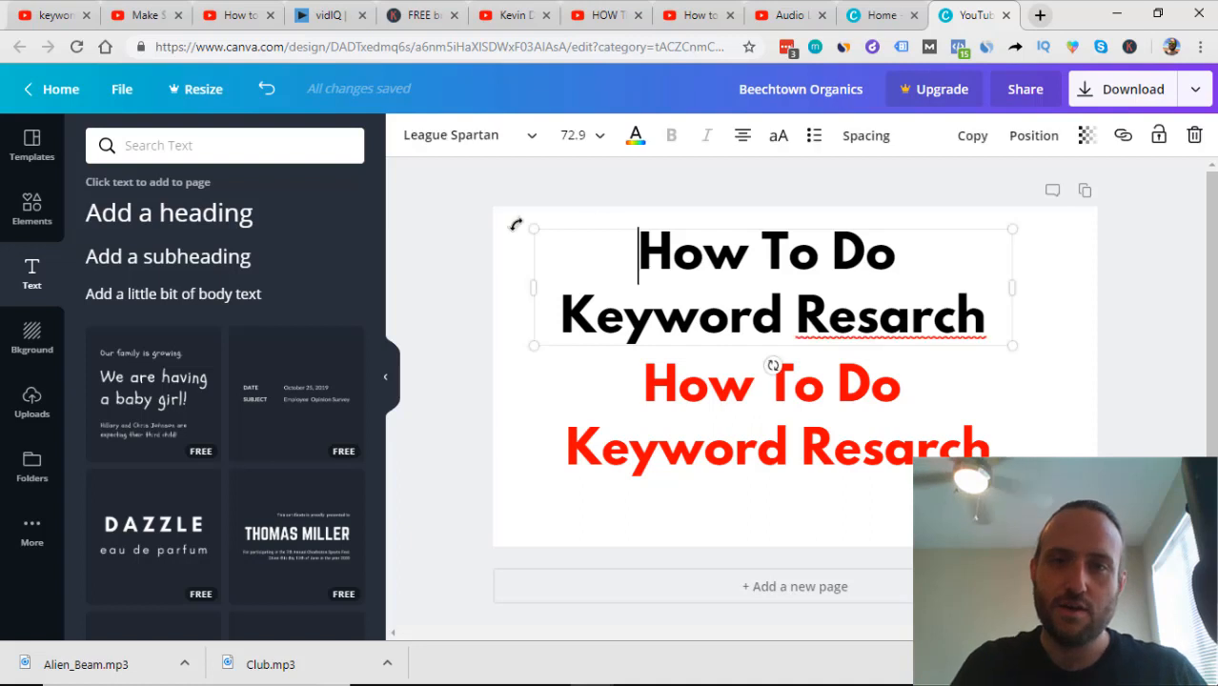
click(1066, 286)
click(411, 137)
click(437, 326)
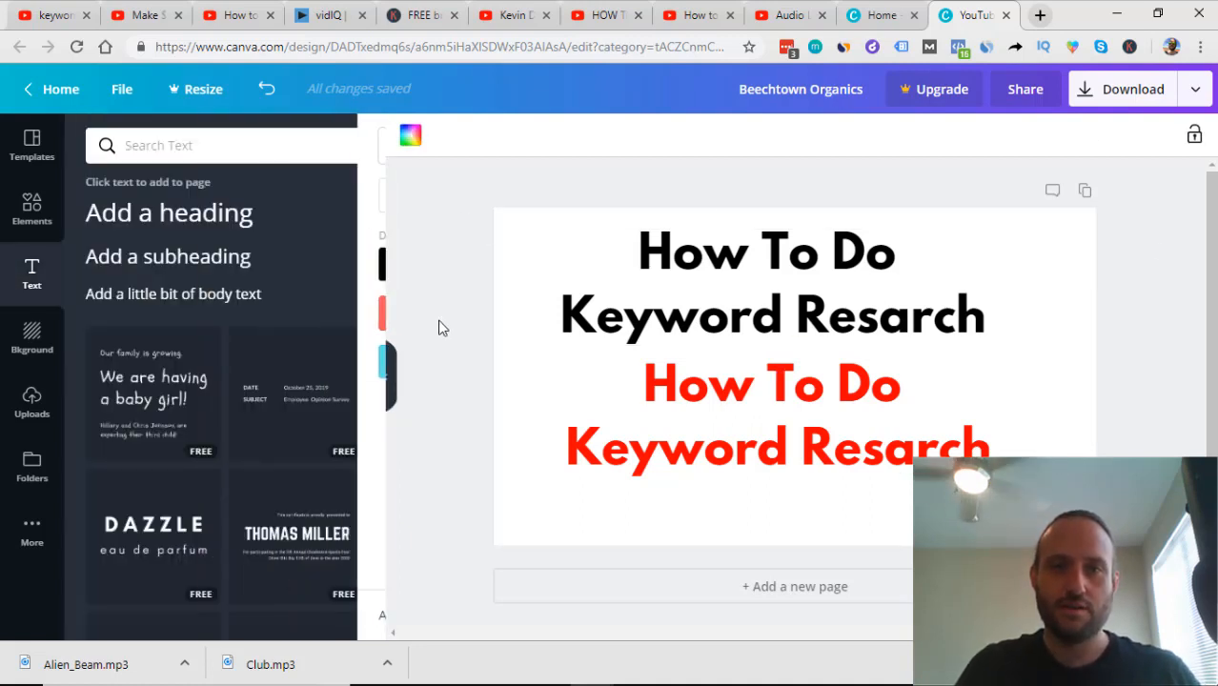
click(411, 138)
click(408, 136)
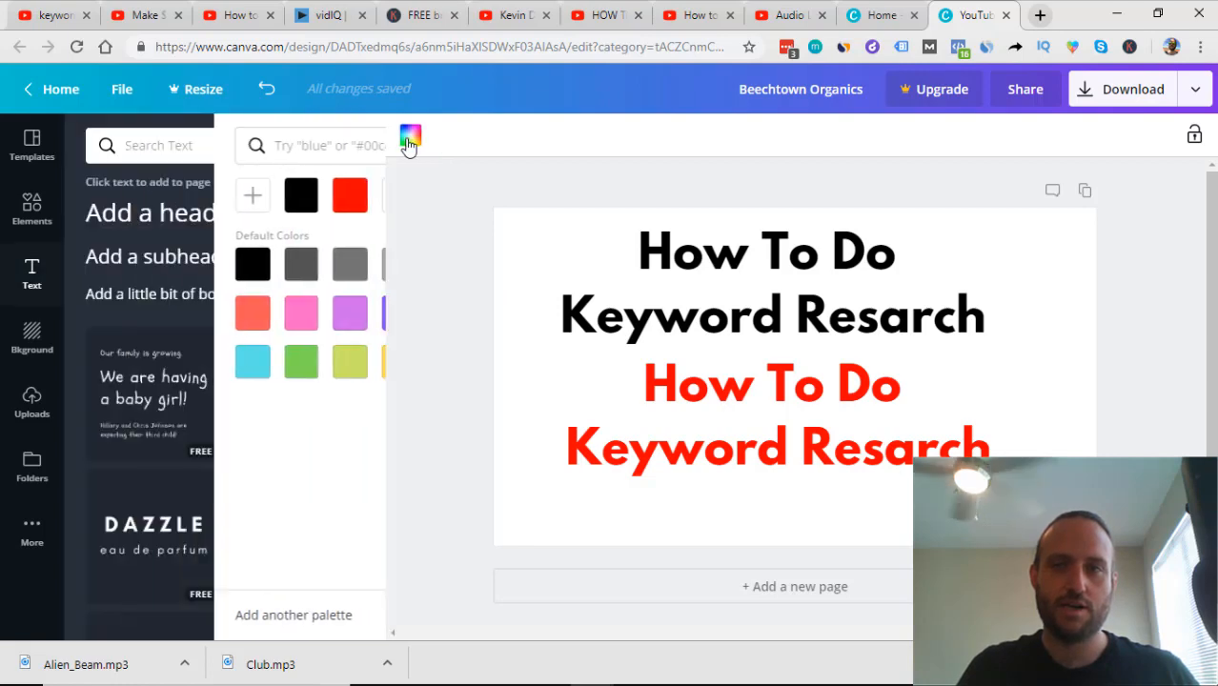
click(408, 133)
click(148, 198)
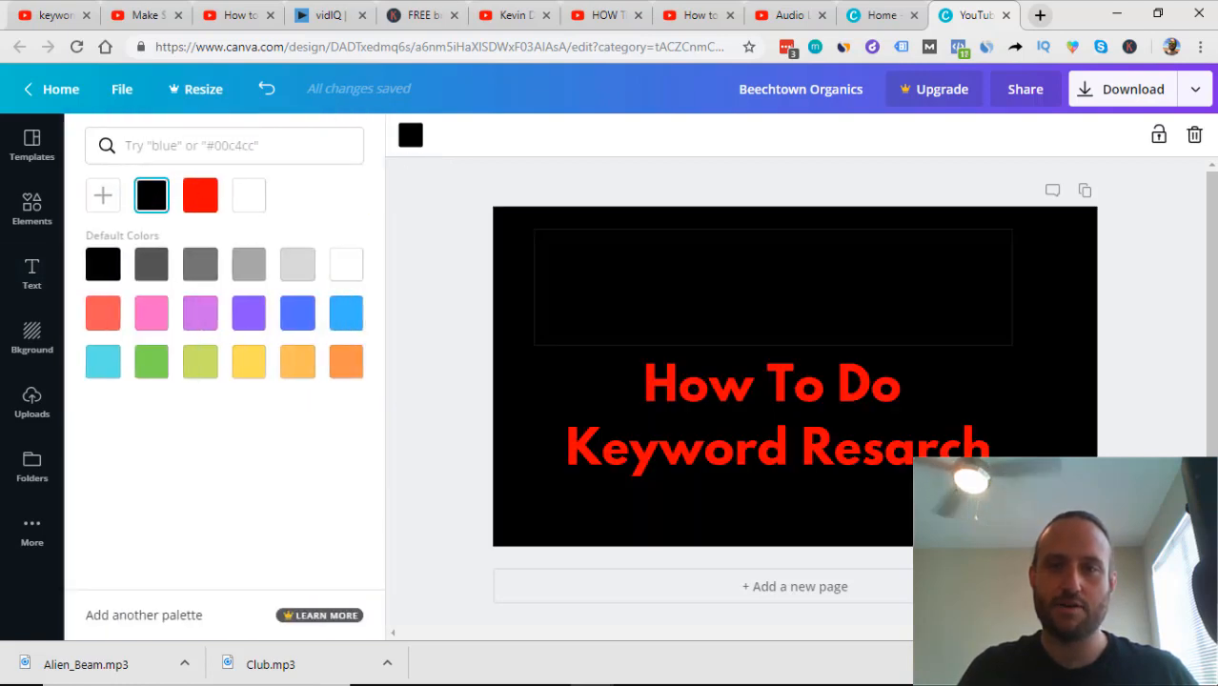
Step: Color the upper heading's text white
triple_click(824, 255)
click(635, 138)
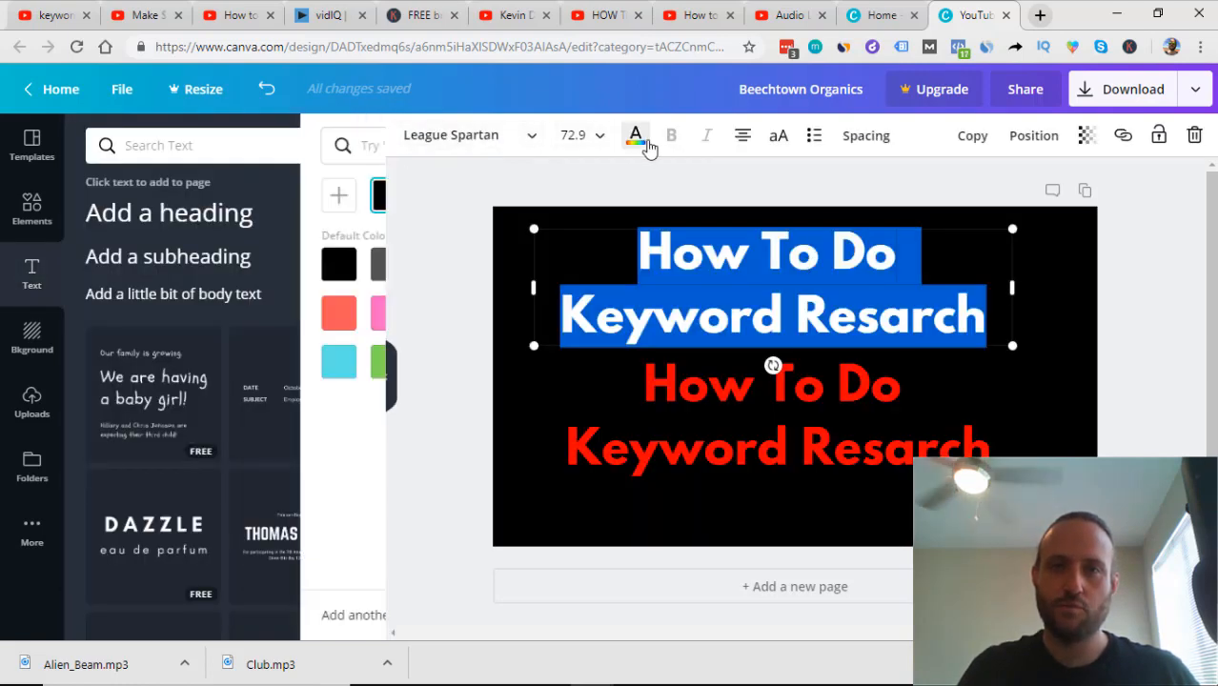
click(351, 272)
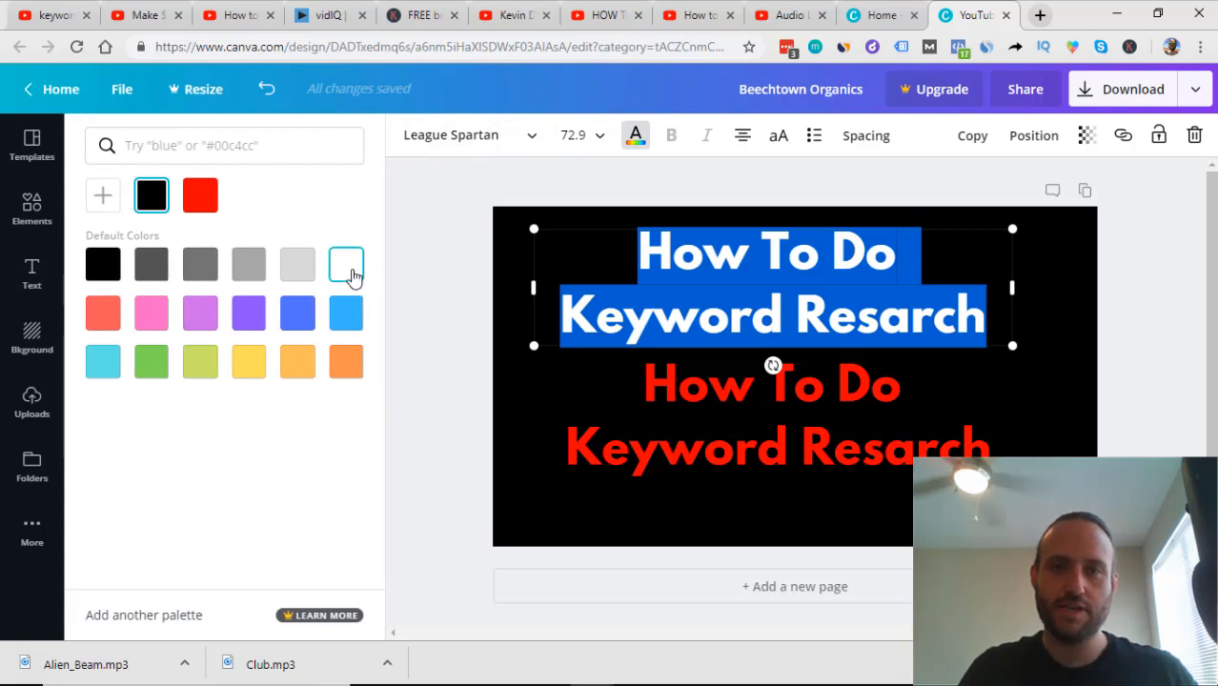
click(1168, 324)
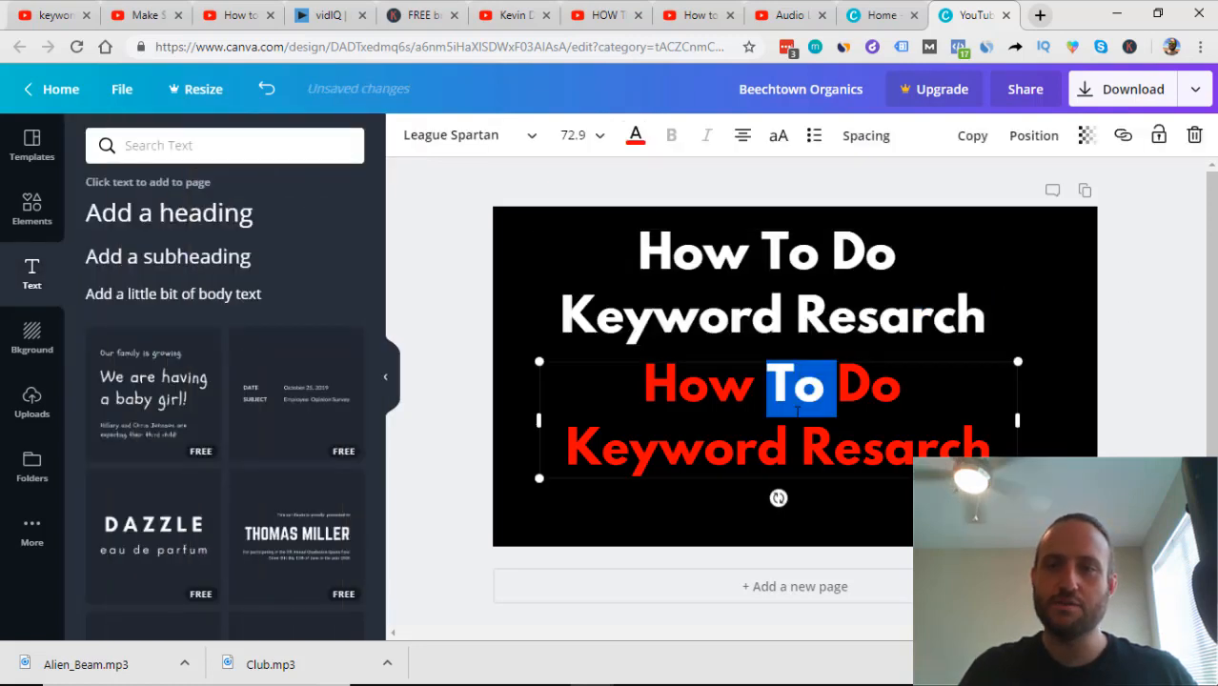
Step: Recolor the lower heading's text from the default palette to yellow (#ffde59)
triple_click(797, 384)
click(1078, 412)
triple_click(861, 443)
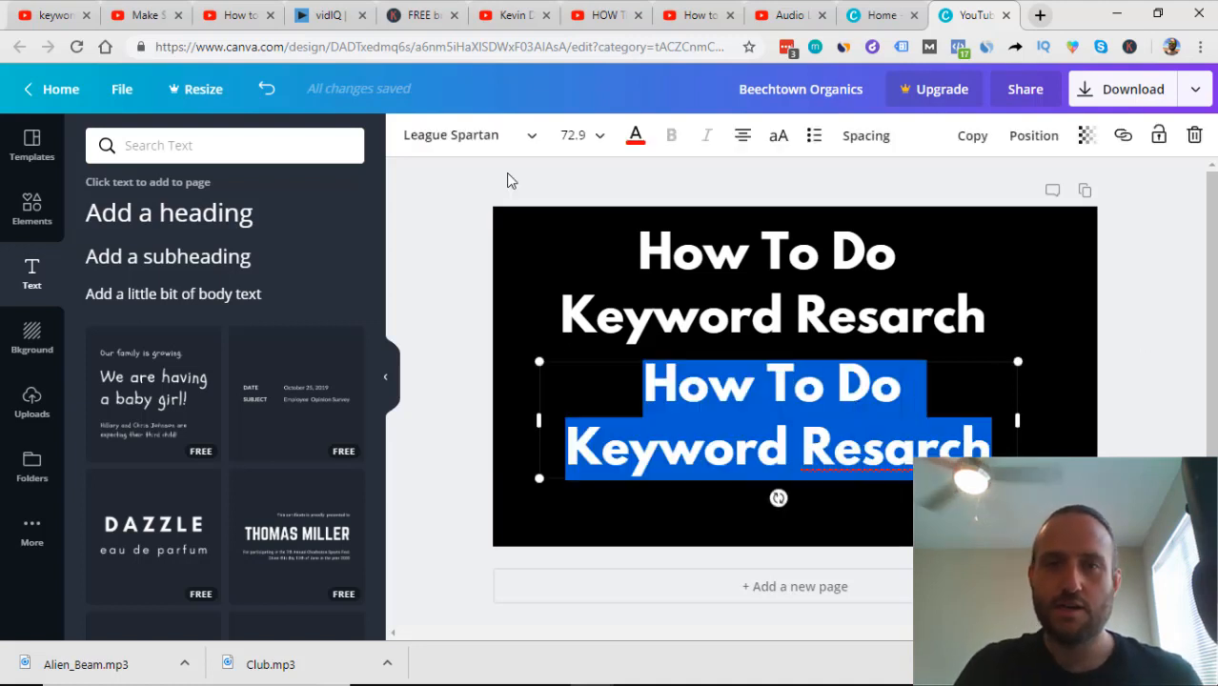
click(636, 143)
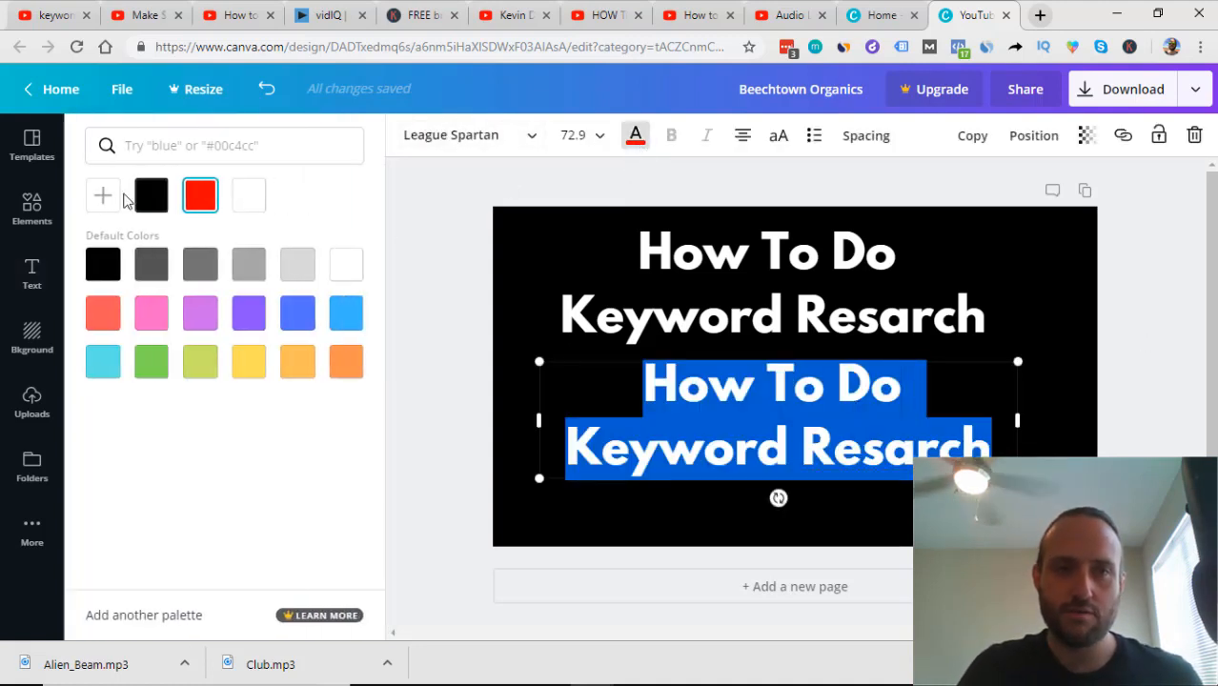
click(239, 383)
click(463, 305)
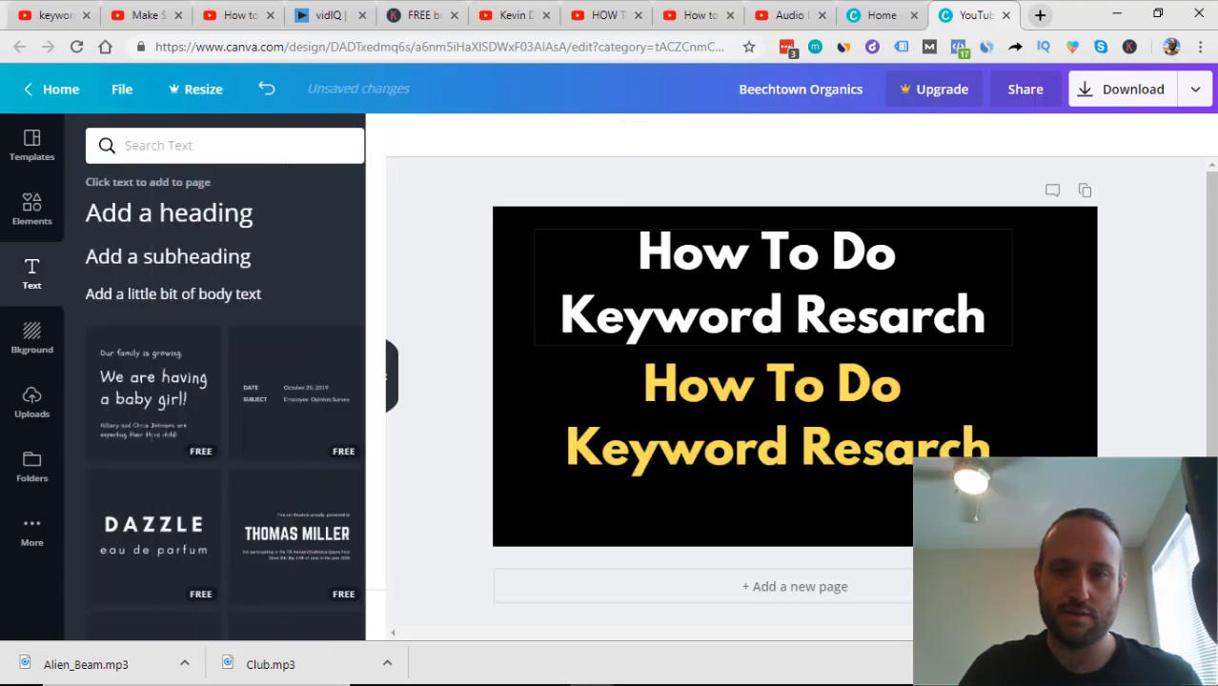
Step: Change the lower heading's text to a more saturated golden yellow with a custom color
click(810, 360)
triple_click(801, 391)
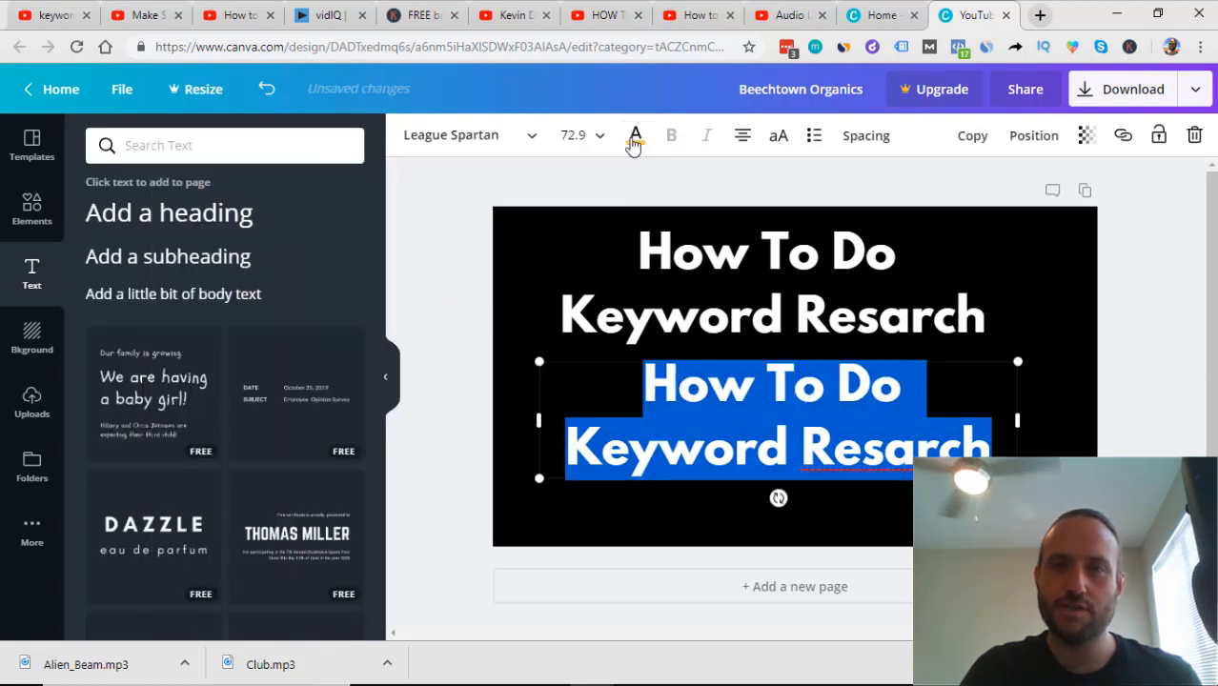
click(636, 141)
click(116, 192)
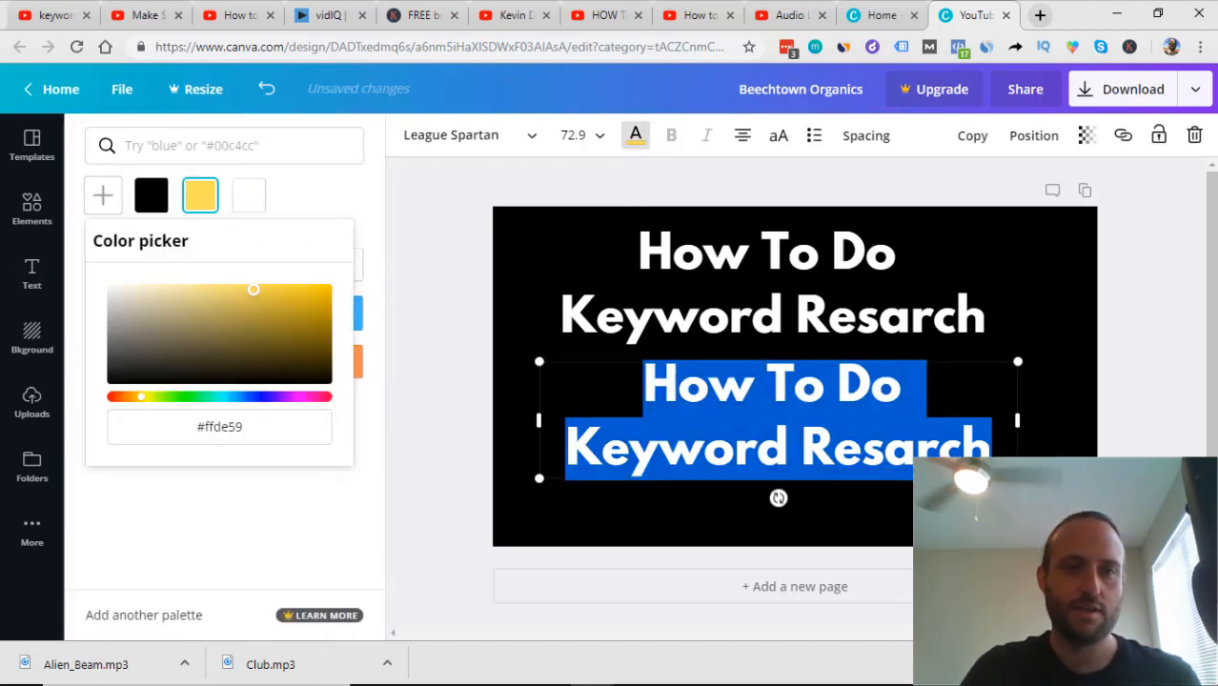
click(324, 291)
click(451, 276)
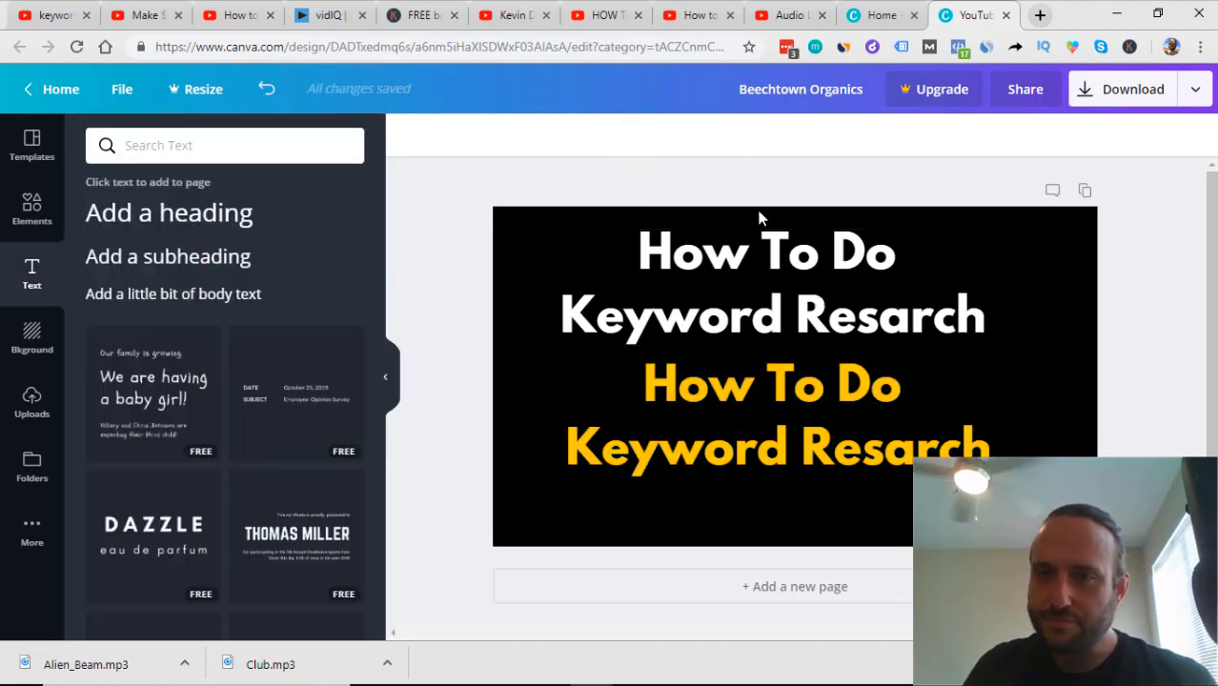
Step: Shift both headings toward the canvas's left edge, leaving a small gap between them
drag(699, 266, 643, 267)
drag(780, 415, 717, 430)
Step: Search the text library for "arrow" and open the elements library
click(212, 146)
text(arrow)
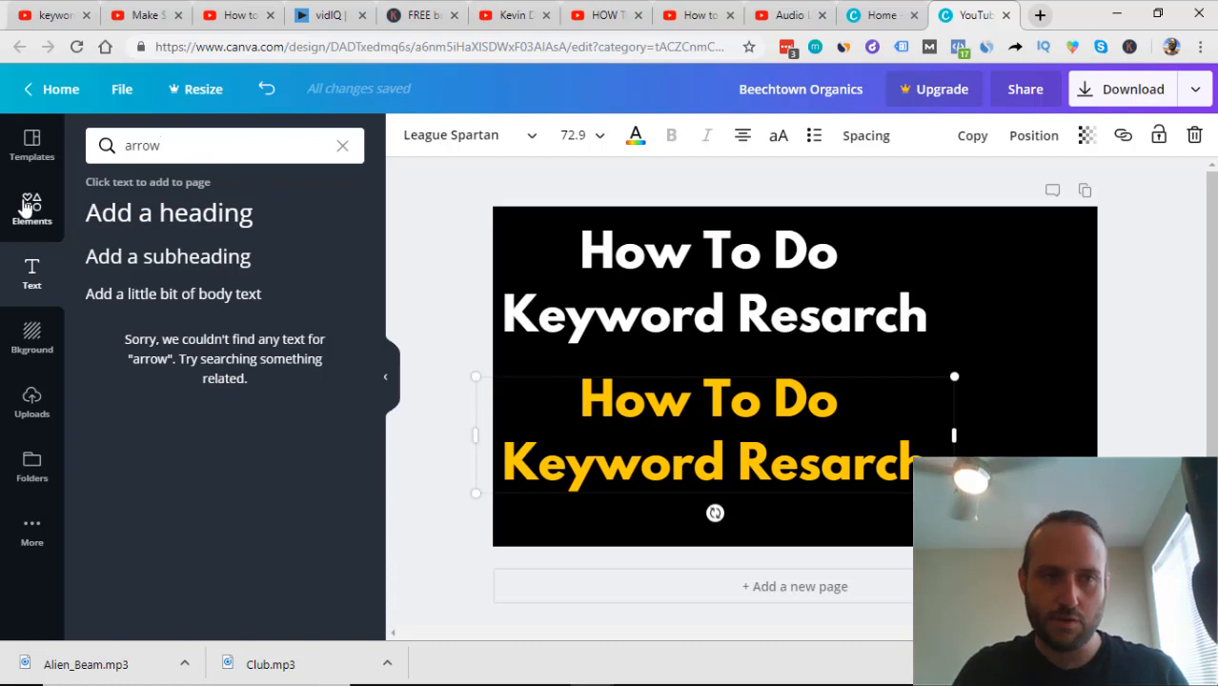
click(29, 208)
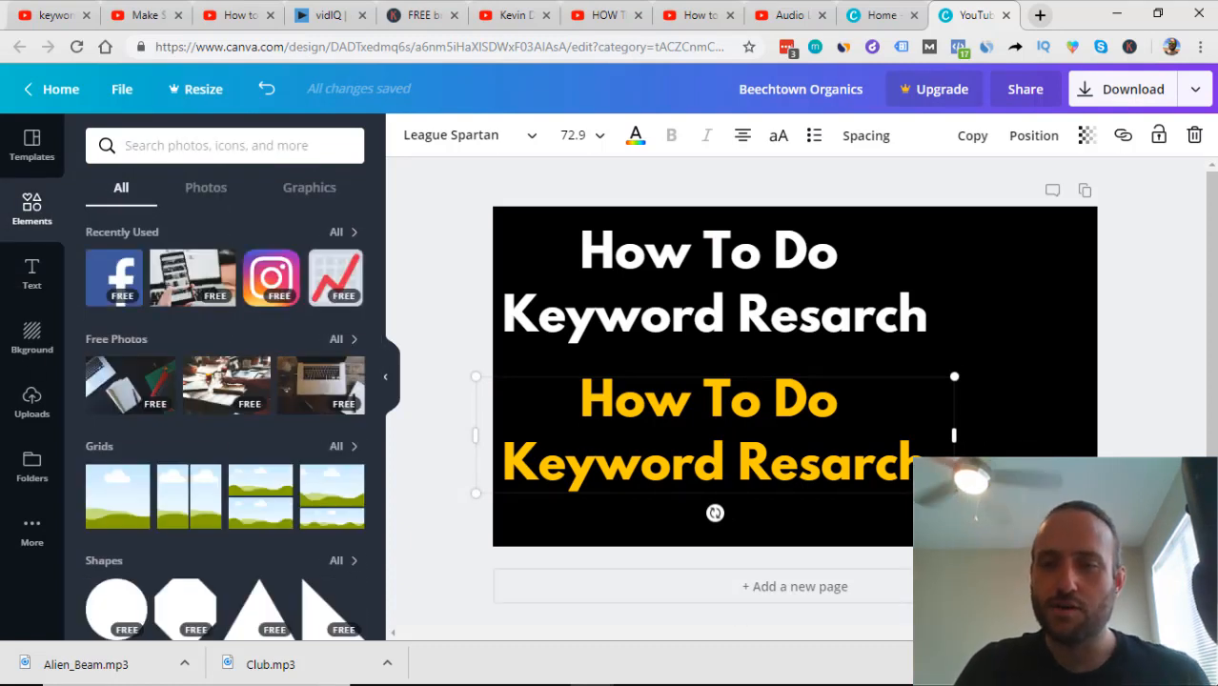
Step: Scale the lower heading down to size 53.4 and replace its text with "Youtube"
drag(903, 464, 770, 435)
double_click(758, 441)
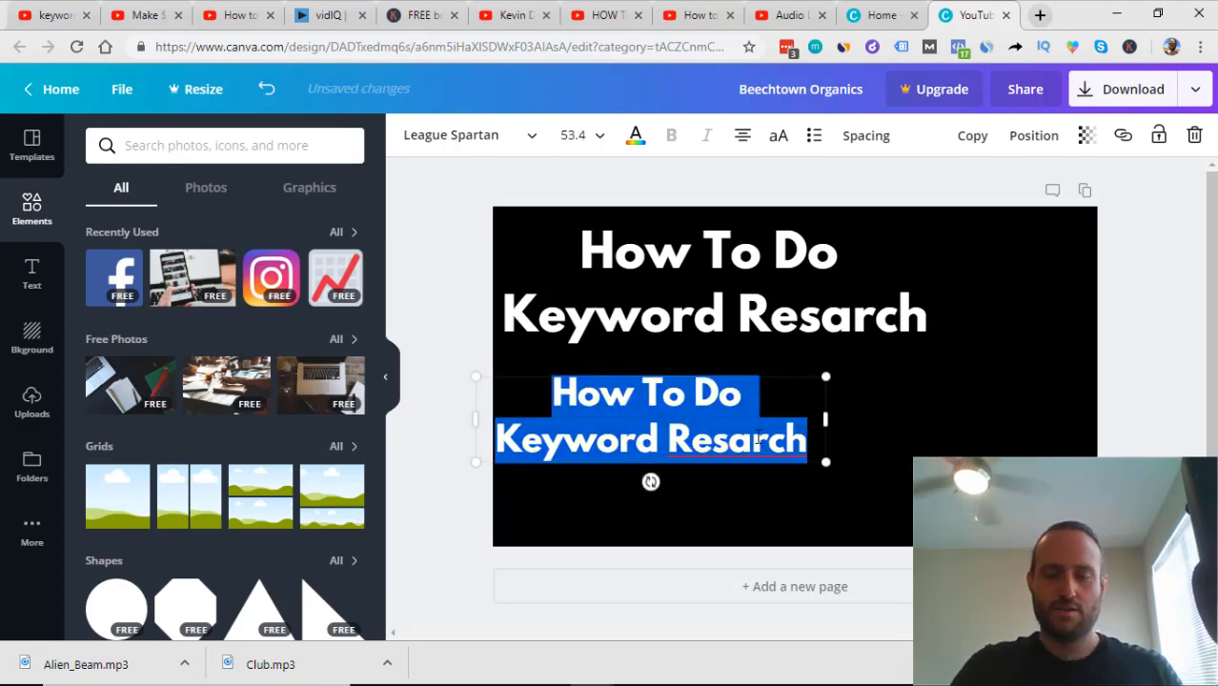
text(Youtube)
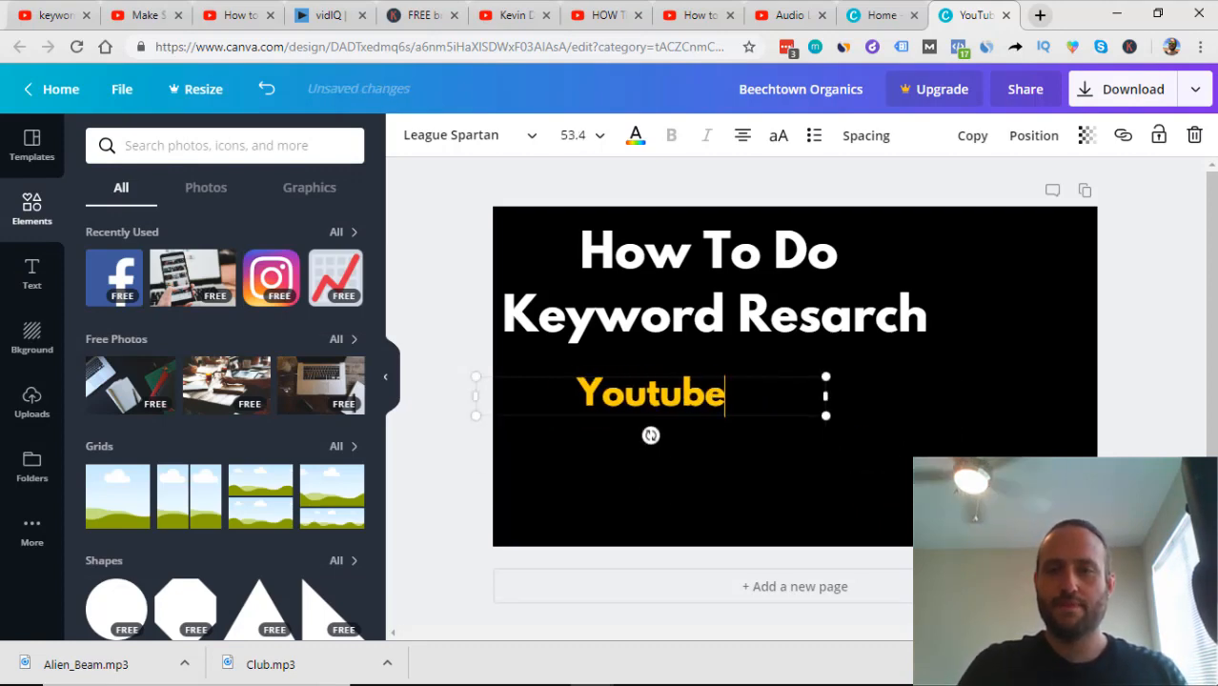
Step: Set the canvas's background color to white
click(1033, 322)
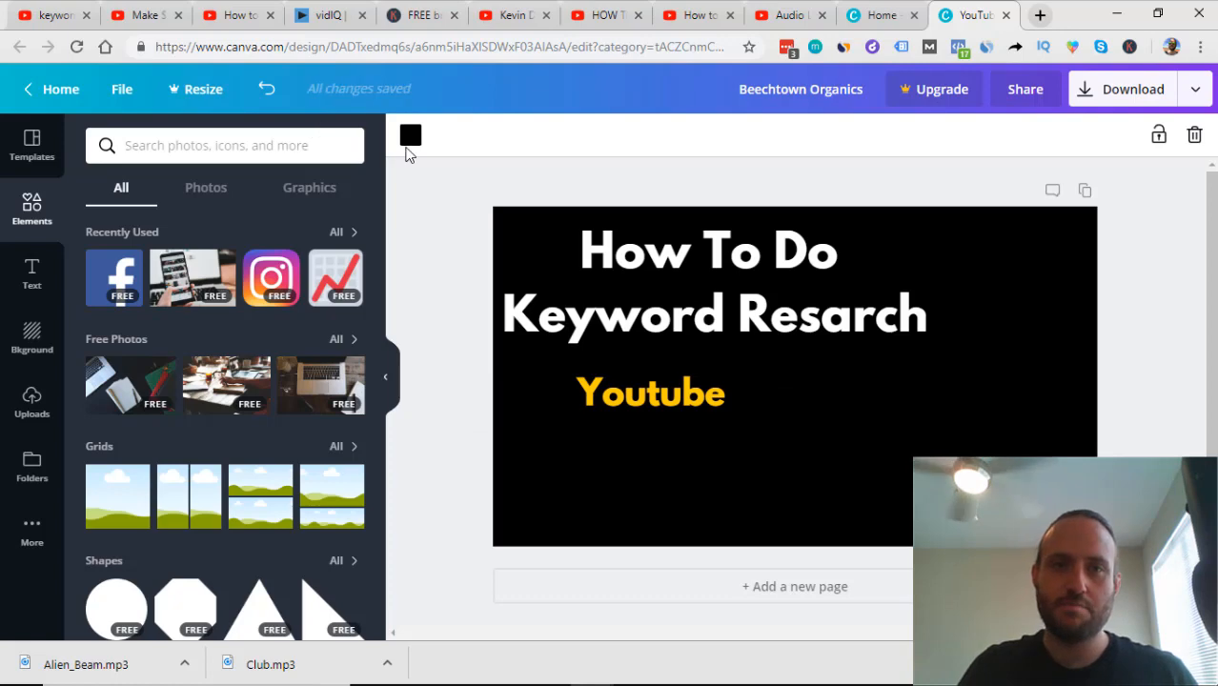
click(411, 137)
click(250, 198)
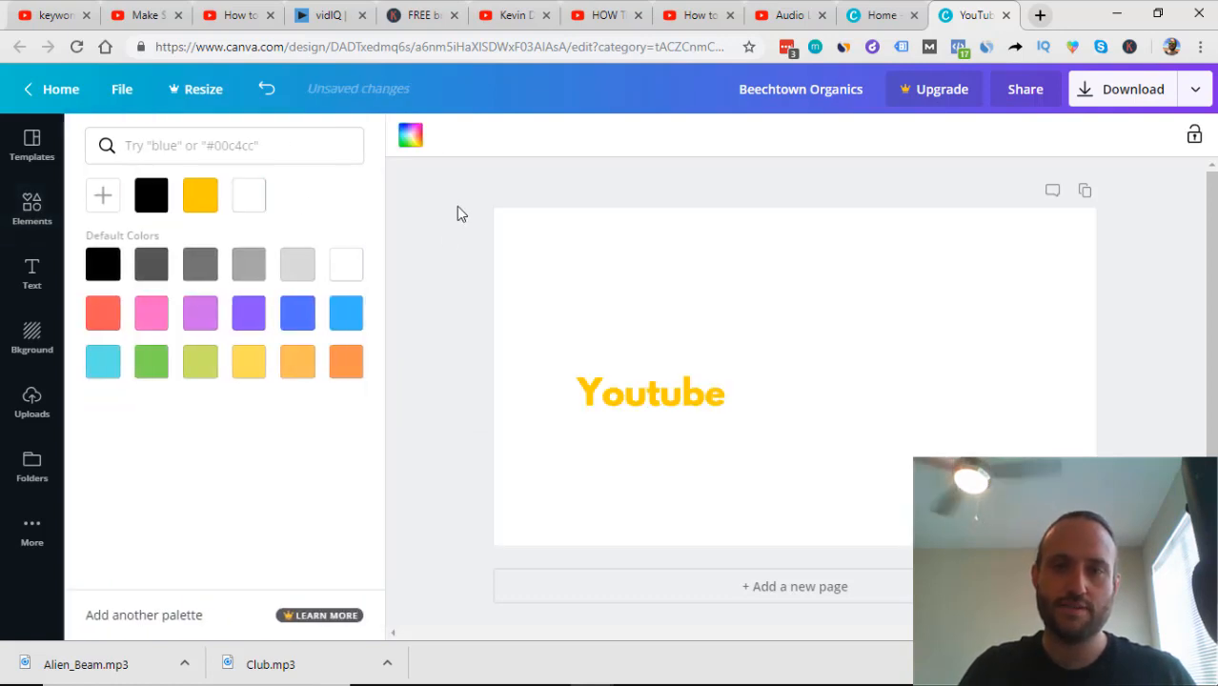
Step: Color the "How To Do Keyword Resarch" heading's text black
double_click(649, 263)
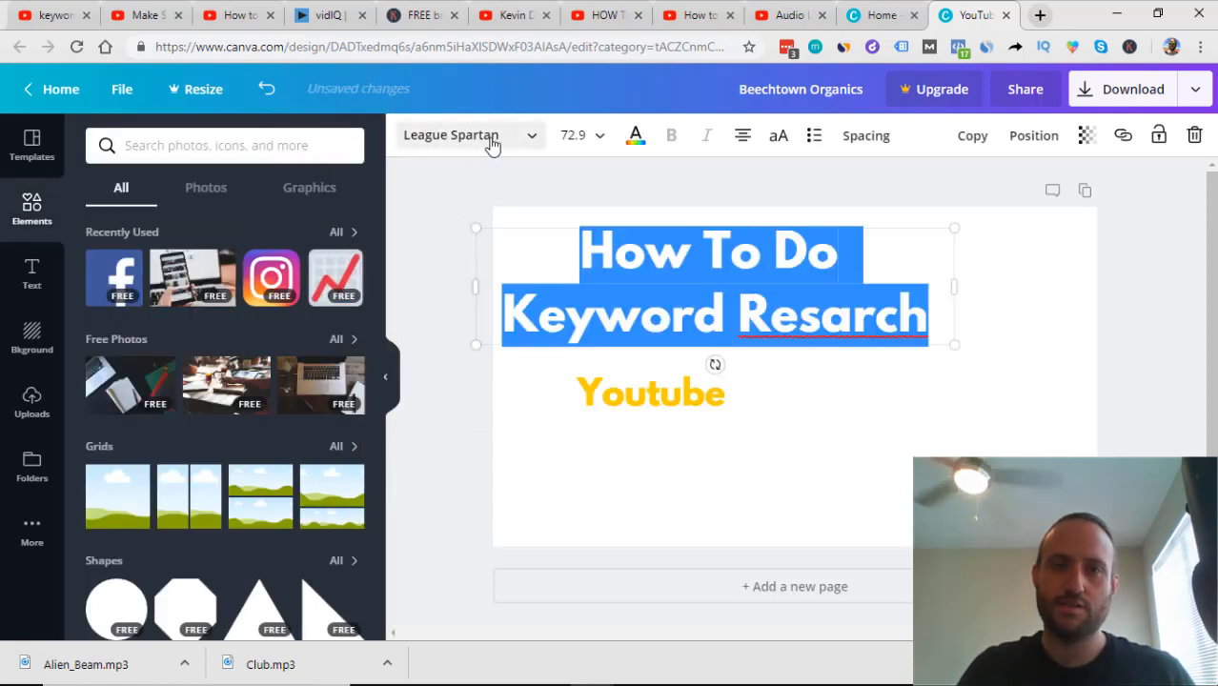
click(491, 141)
click(635, 135)
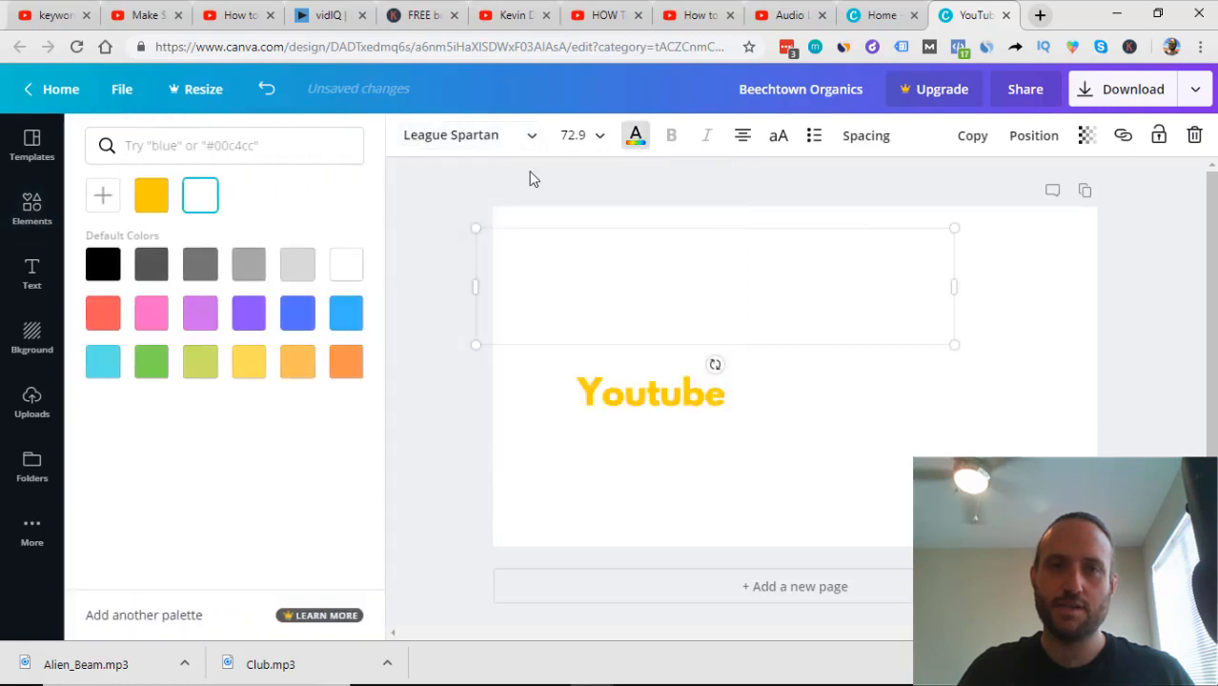
click(109, 253)
Step: Color the "Youtube" text bright red (#ff0000) with a custom color
click(612, 391)
double_click(612, 391)
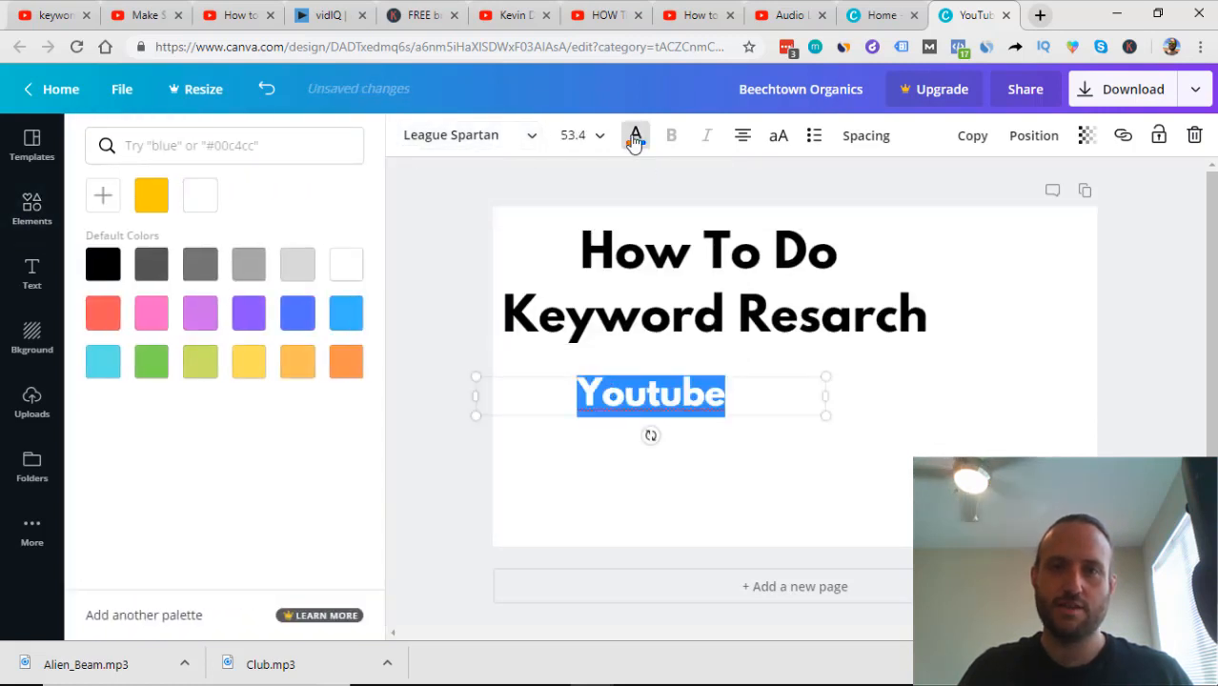
click(635, 139)
click(635, 138)
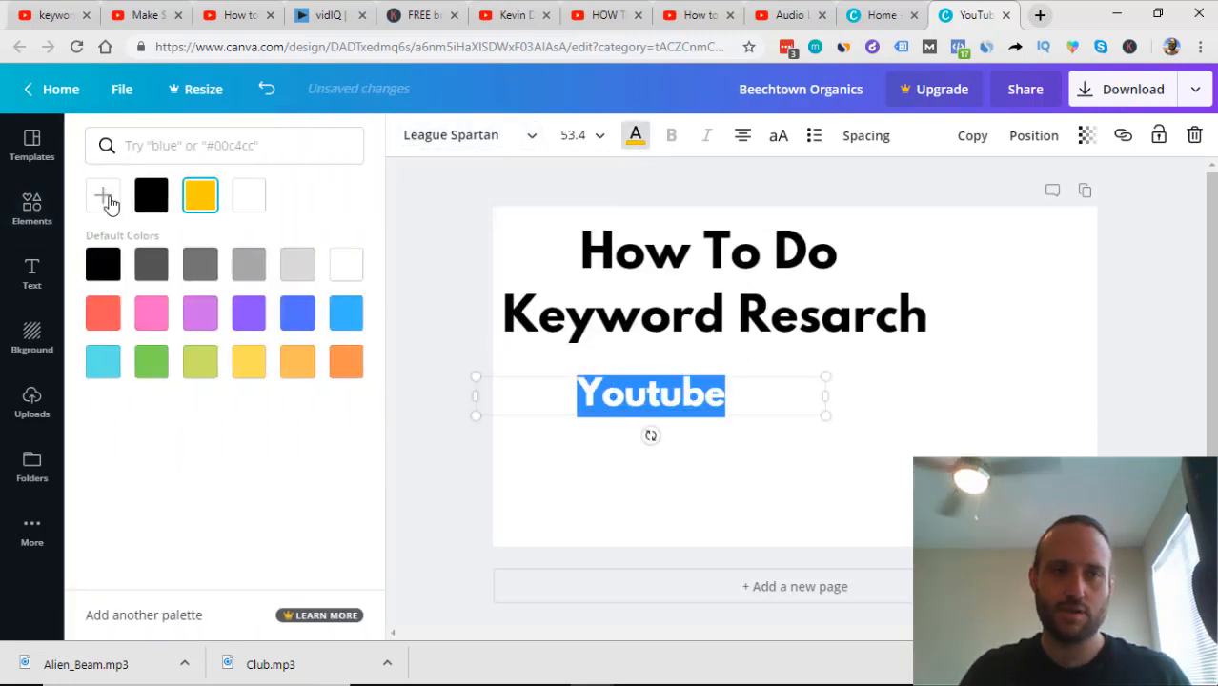
click(108, 200)
click(172, 345)
drag(139, 400, 110, 398)
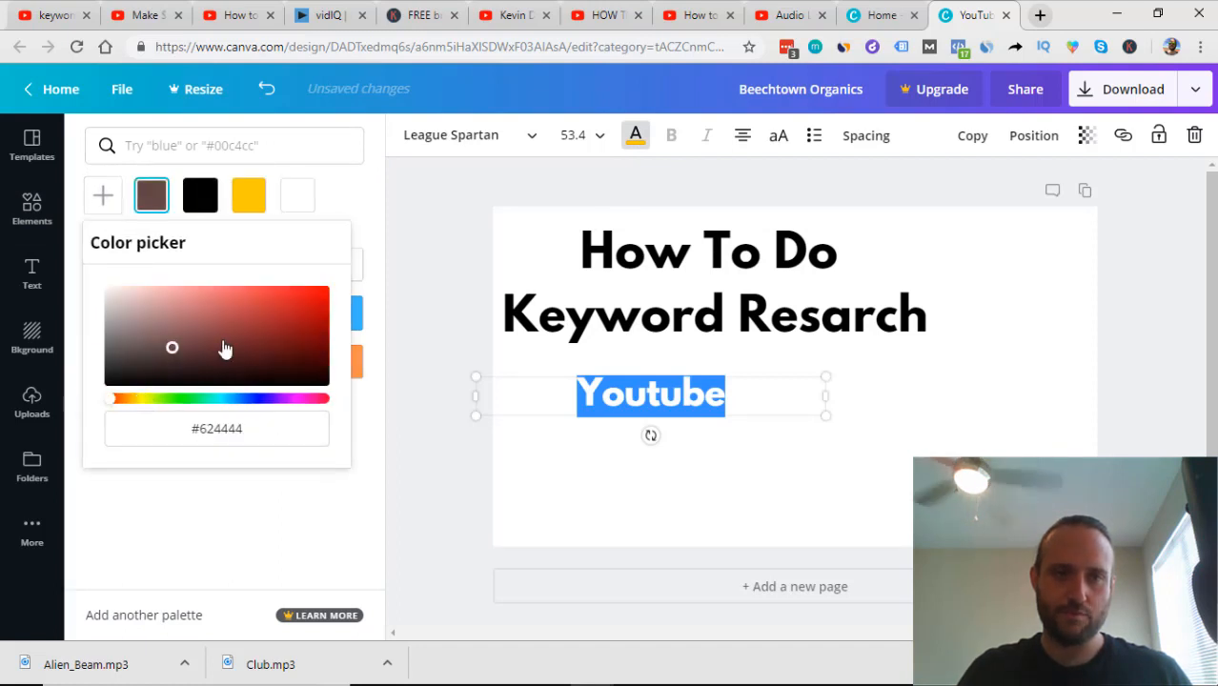
click(327, 288)
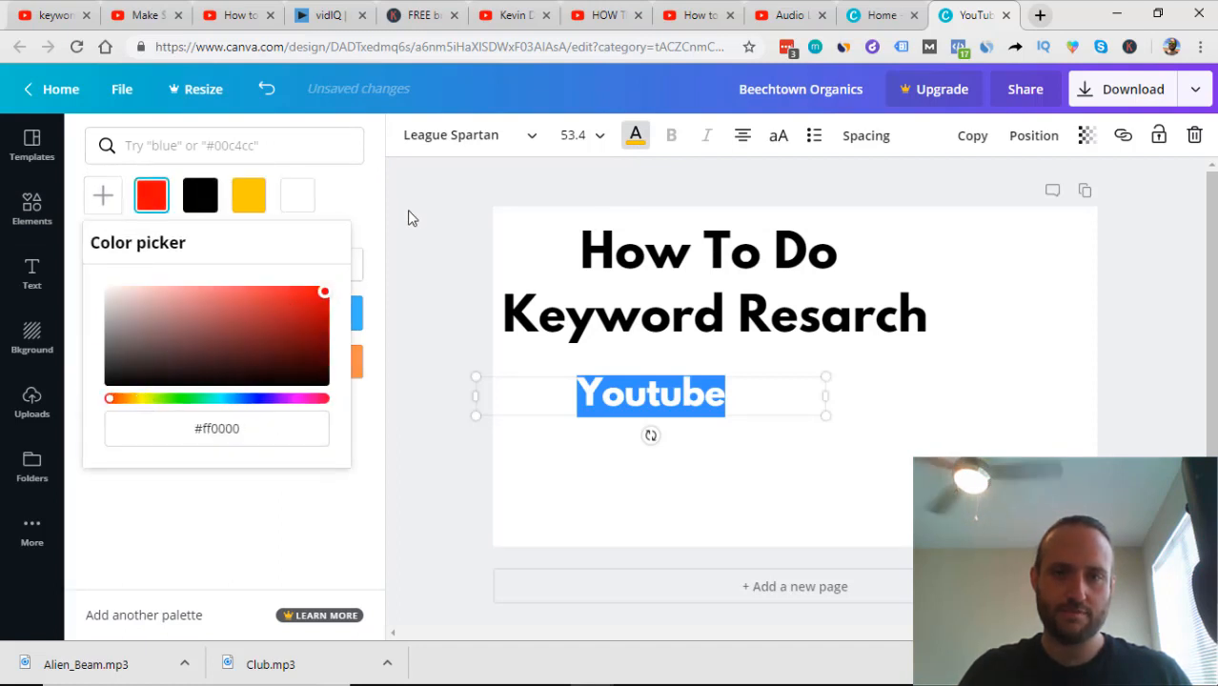
click(766, 398)
Step: Enlarge the "Youtube" text to font size 104 and reposition it slightly below the heading, inside the canvas's left edge
double_click(761, 398)
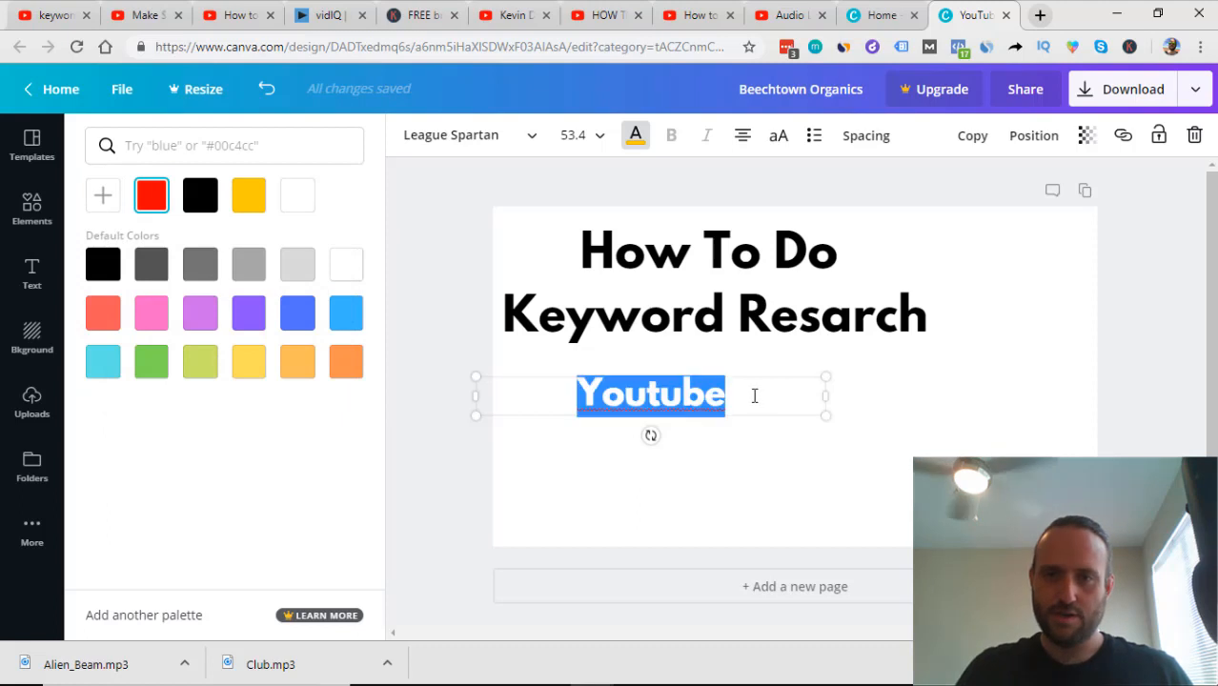
click(573, 134)
scroll(585, 341, down, 5)
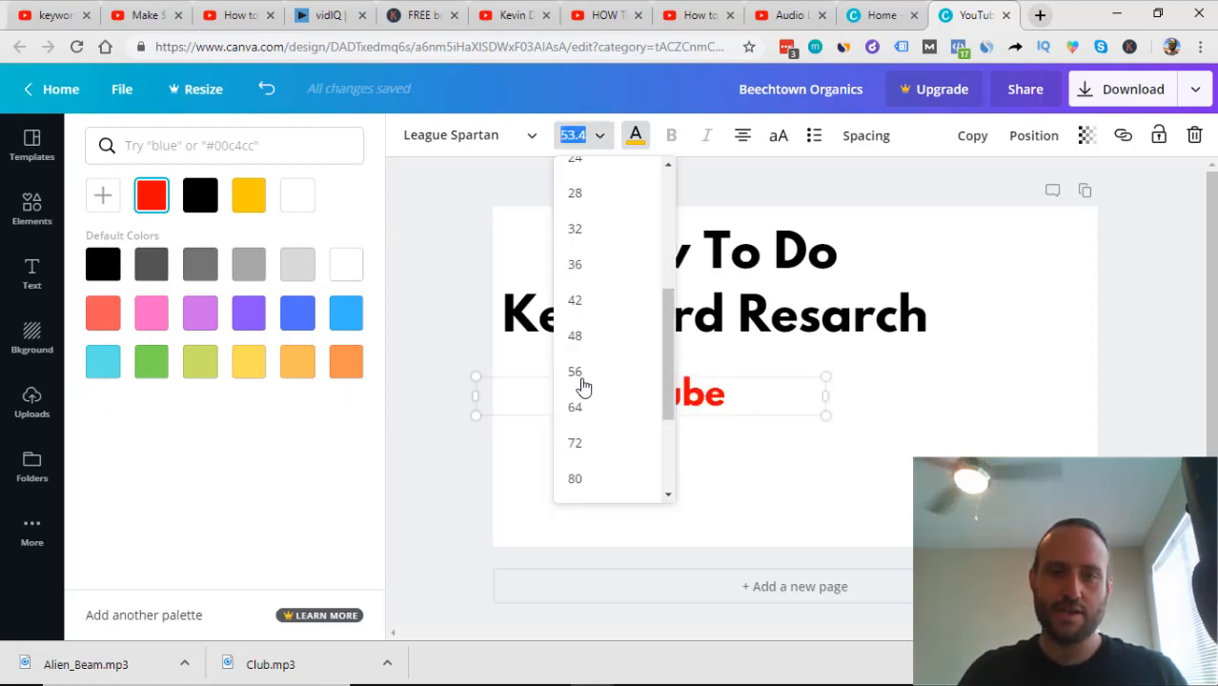
click(598, 418)
click(933, 427)
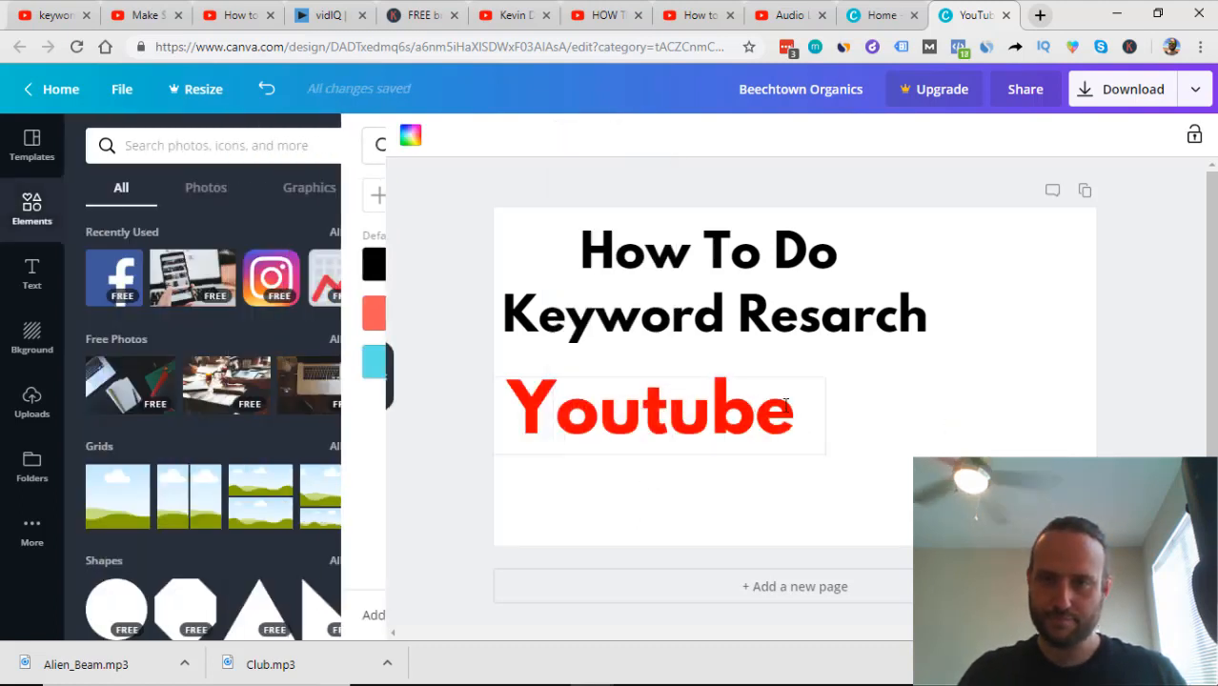
drag(797, 407, 770, 410)
Step: Search the elements for "fitness", add the photo of the woman raising her arms, and fit it scaled down into the canvas's lower-right corner
click(178, 148)
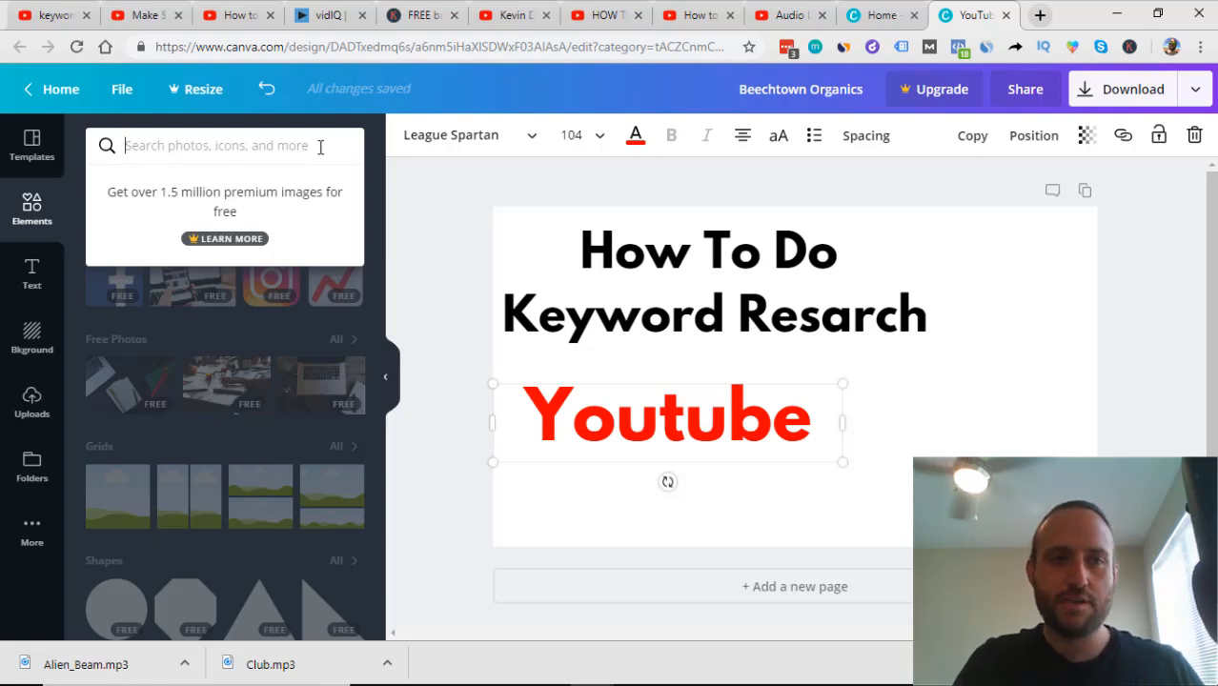
text(fitness)
key(Return)
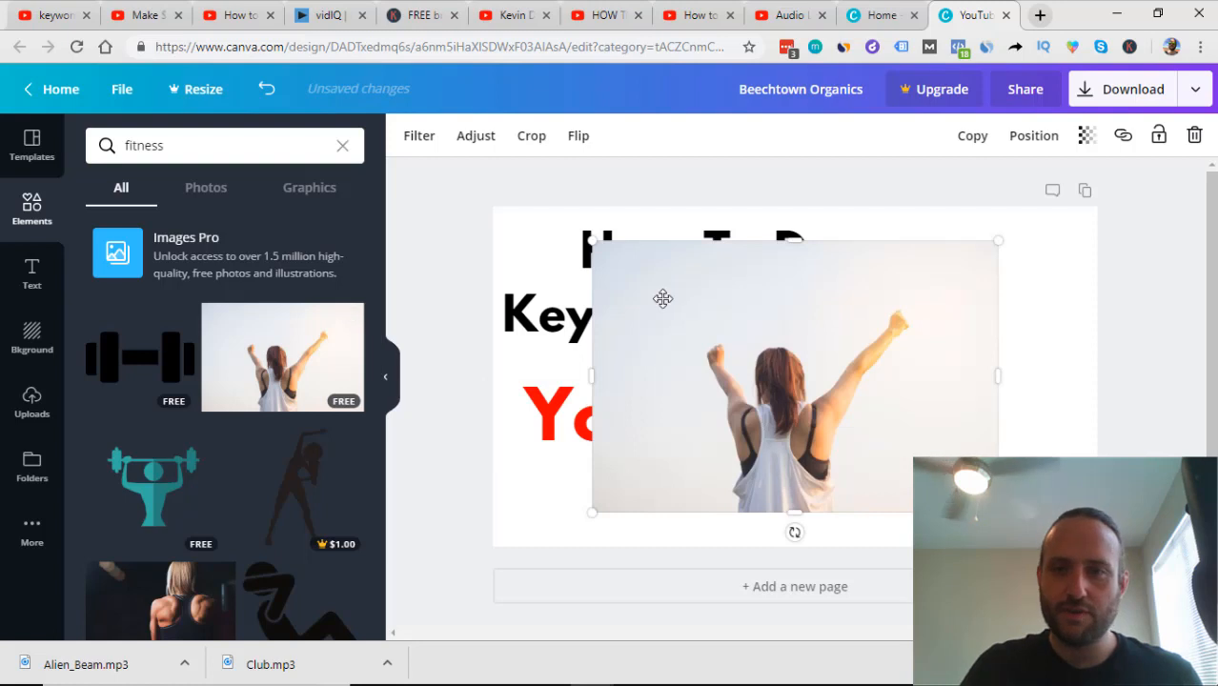
drag(593, 244, 809, 381)
drag(858, 438, 908, 409)
drag(1049, 479, 1118, 526)
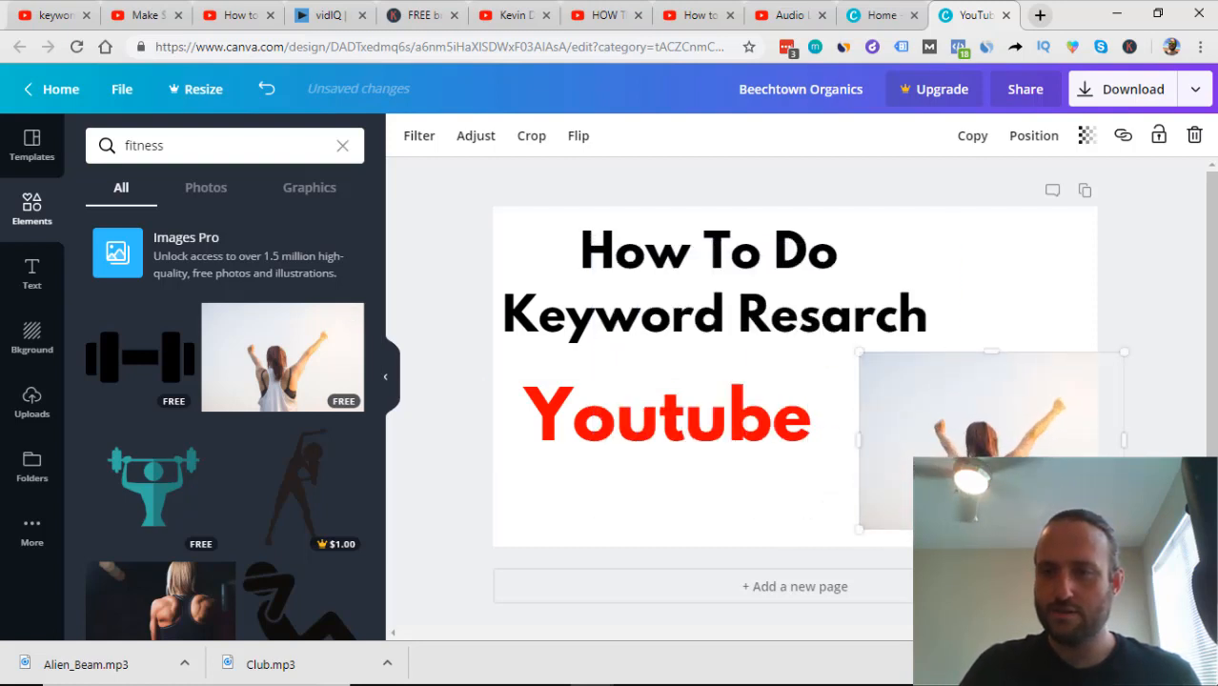
drag(1011, 481, 984, 492)
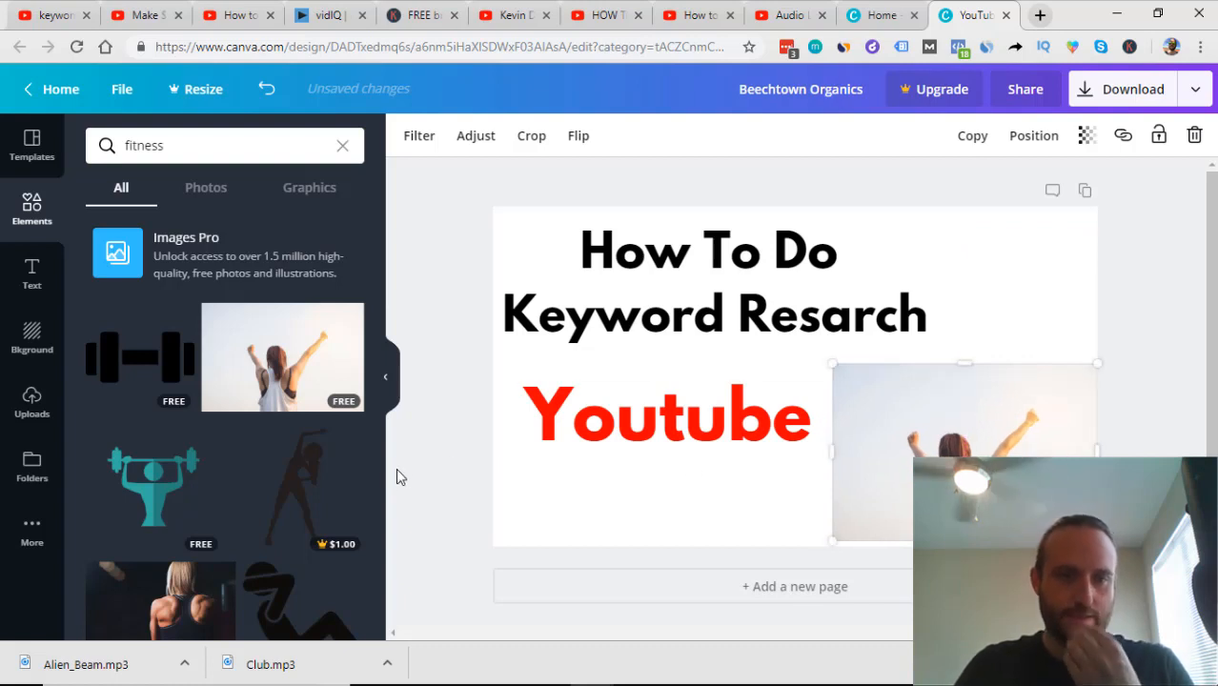
Step: Place the teal weightlifter graphic in the canvas's upper-right corner and recolor its darker half red
click(173, 491)
drag(812, 405, 1031, 306)
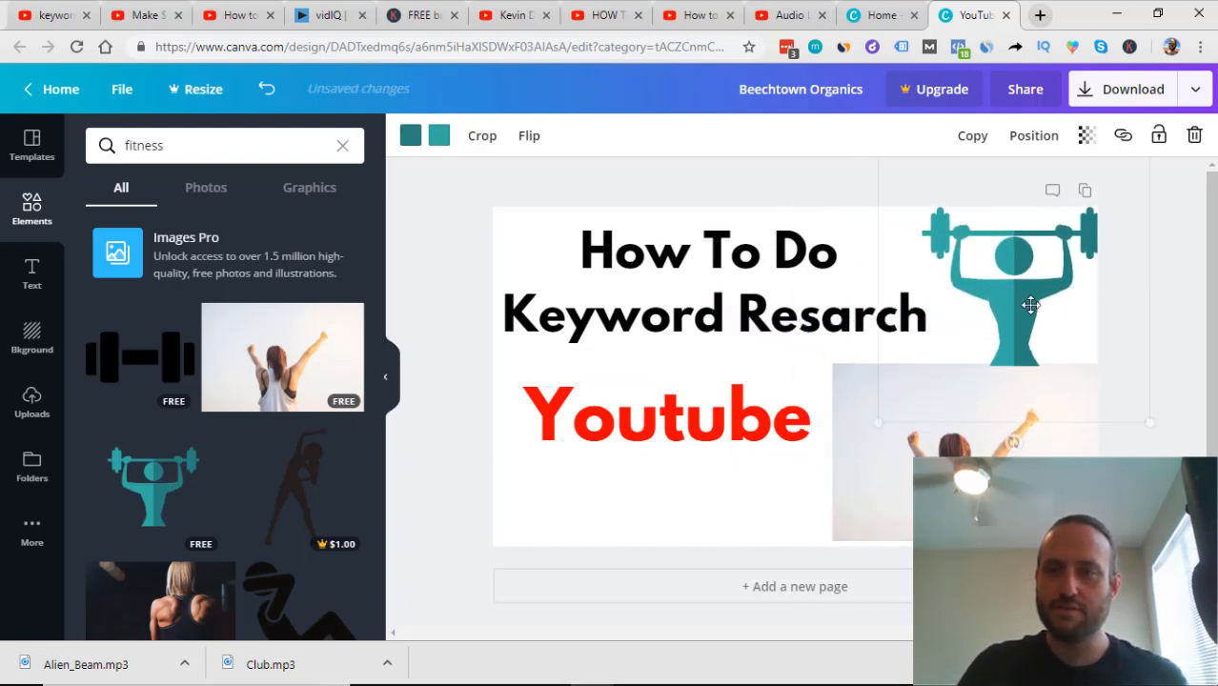
click(410, 140)
click(297, 196)
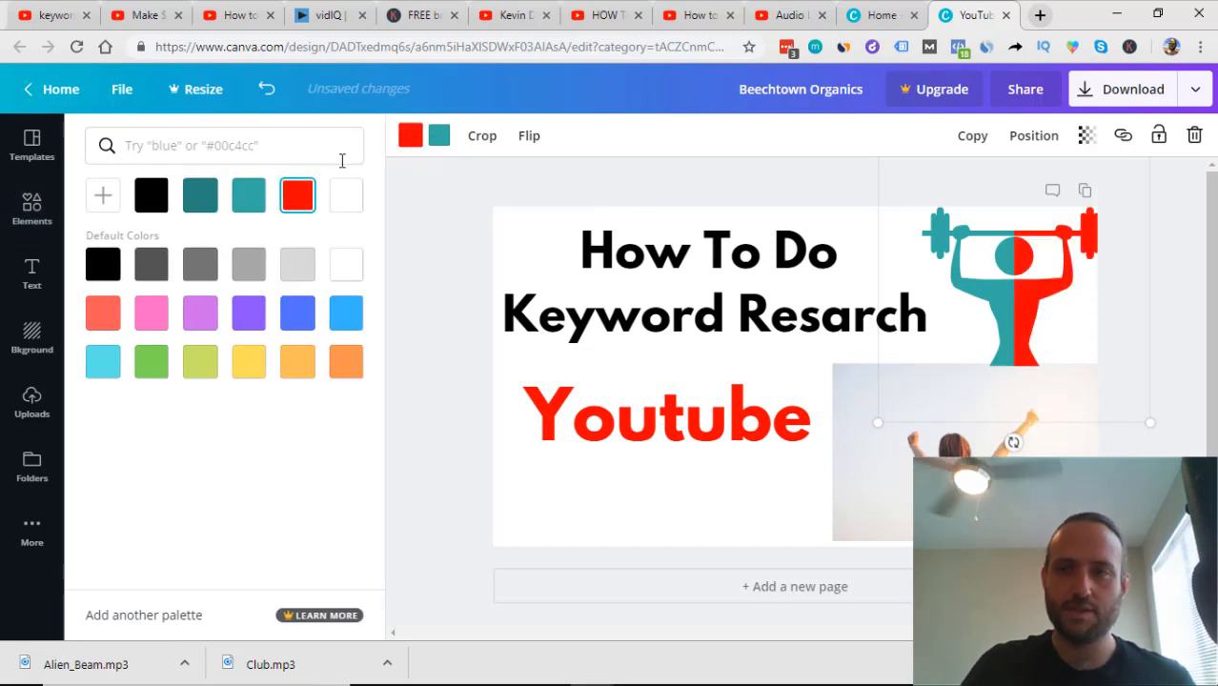
click(520, 179)
Step: Delete the weightlifter graphic from the canvas
click(1039, 232)
click(1195, 138)
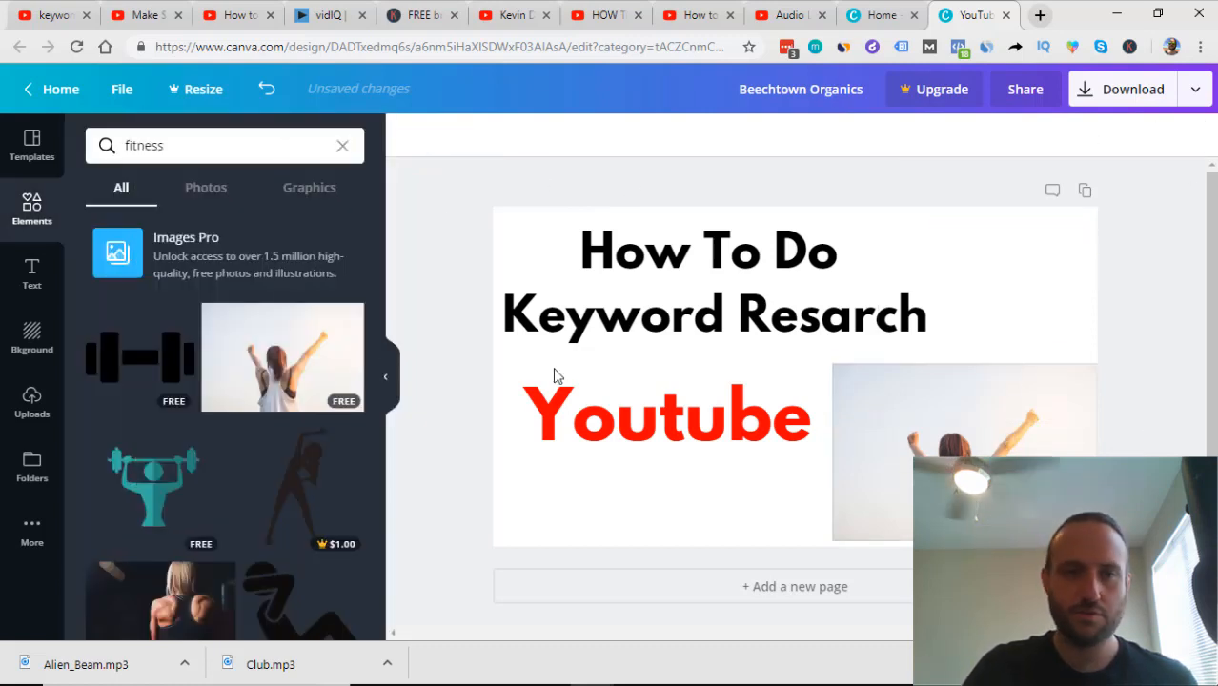
Step: Try the photos of the woman's muscular back and the rolled yoga mat on the canvas, removing each one
scroll(196, 467, down, 2)
click(160, 431)
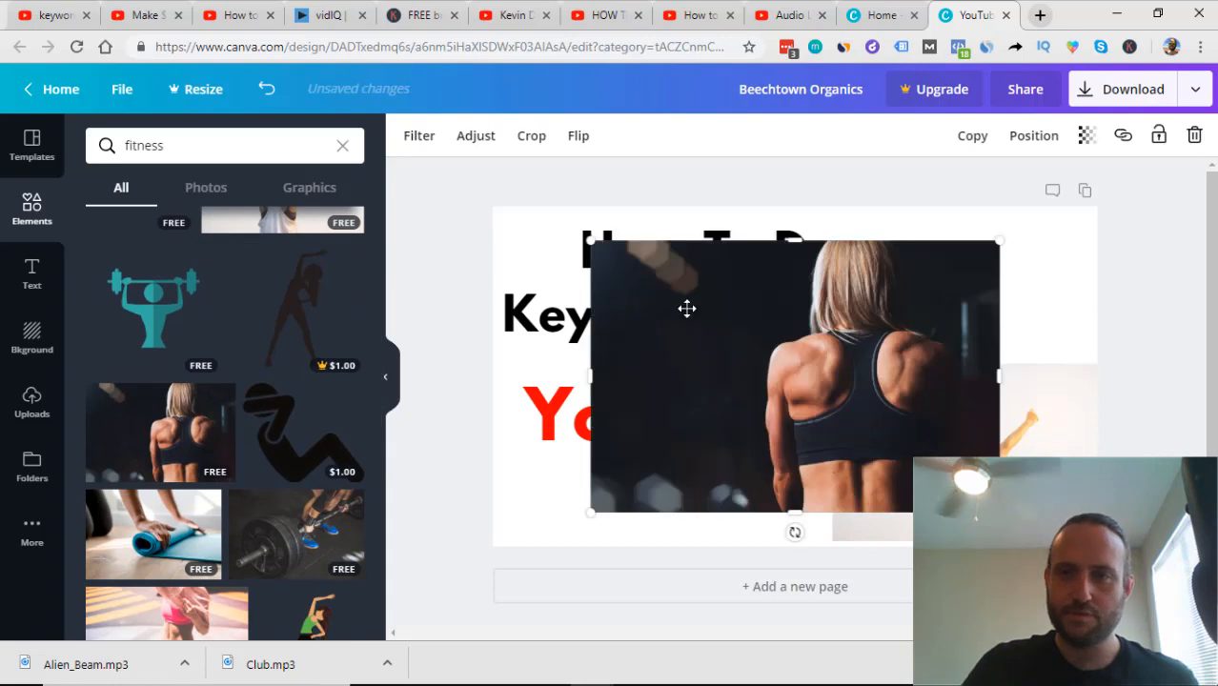
drag(639, 275, 755, 330)
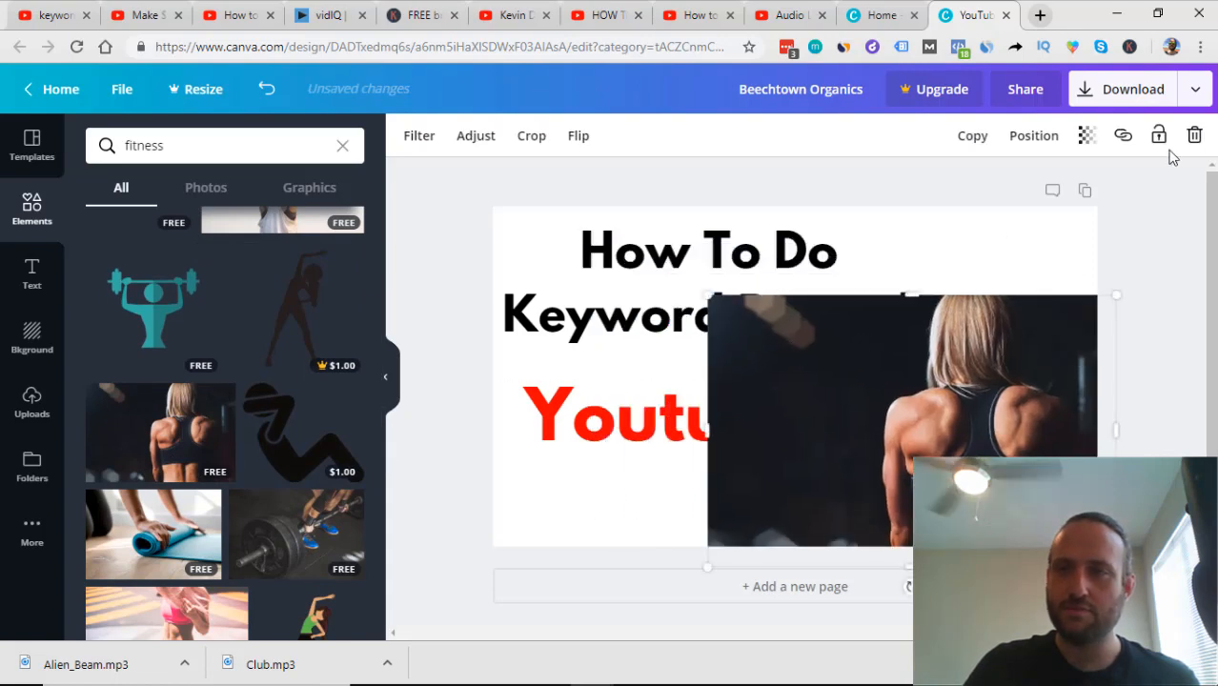
click(1195, 135)
scroll(229, 419, down, 3)
click(153, 267)
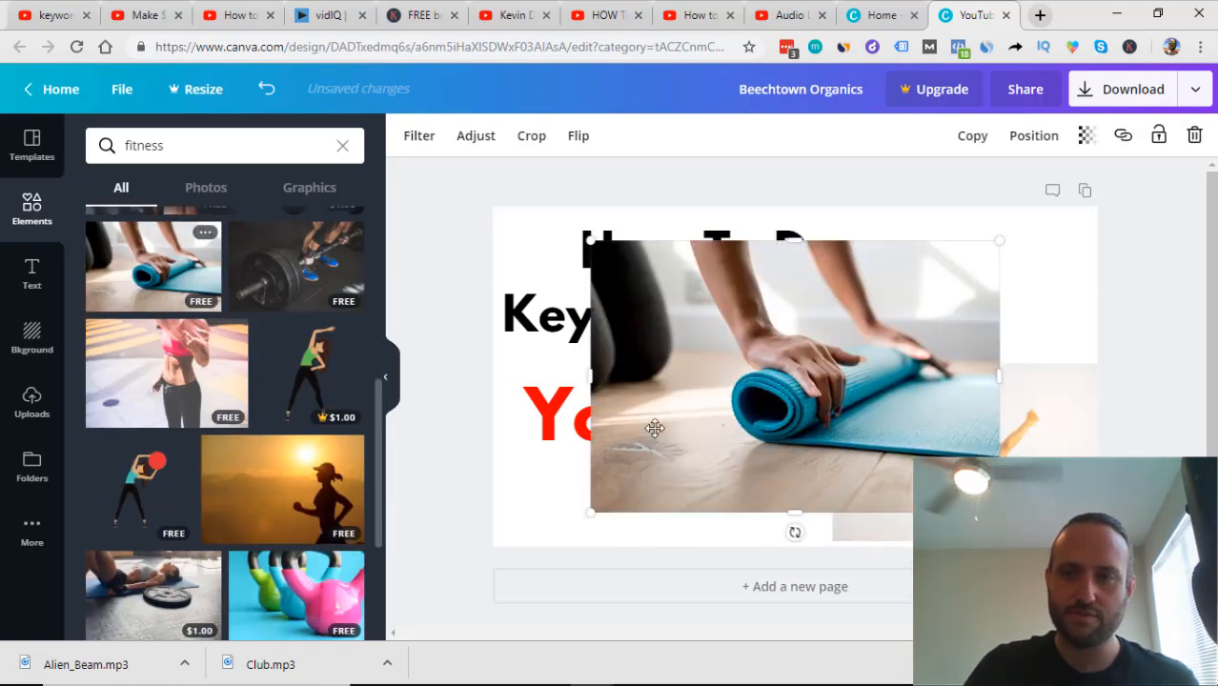
click(1194, 136)
scroll(274, 318, up, 5)
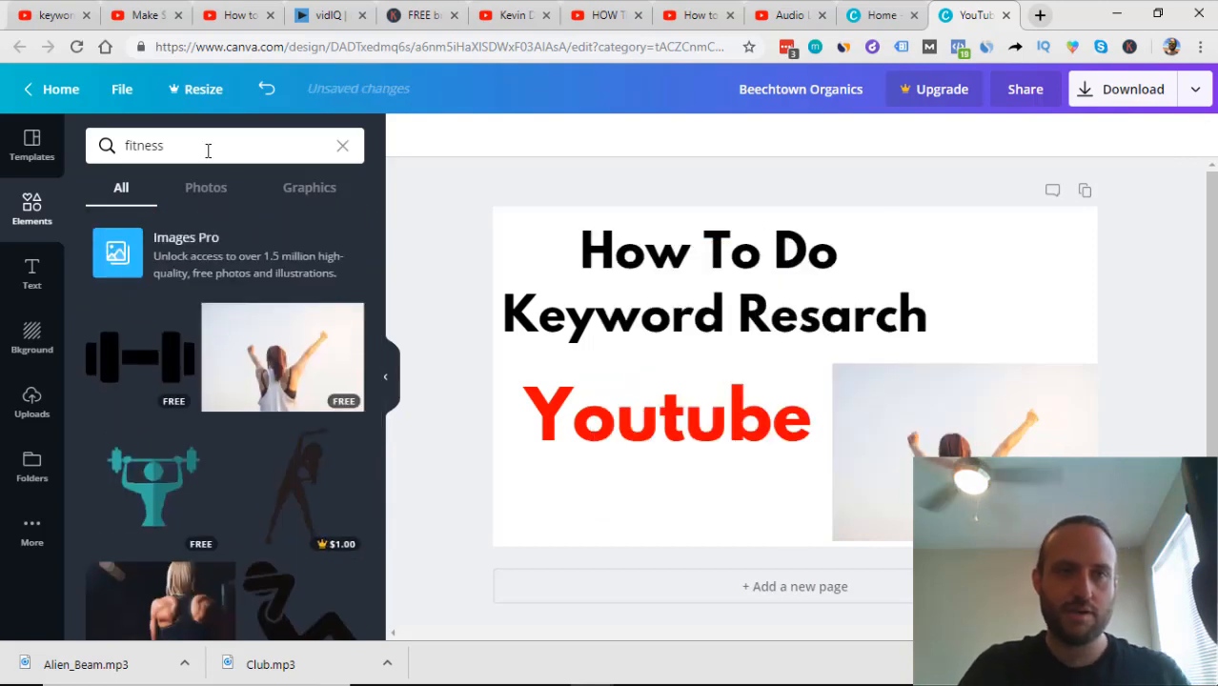
Step: Search the elements for "youtube" and add the red play-button graphic with the white progress bar to the canvas
click(208, 150)
text(you)
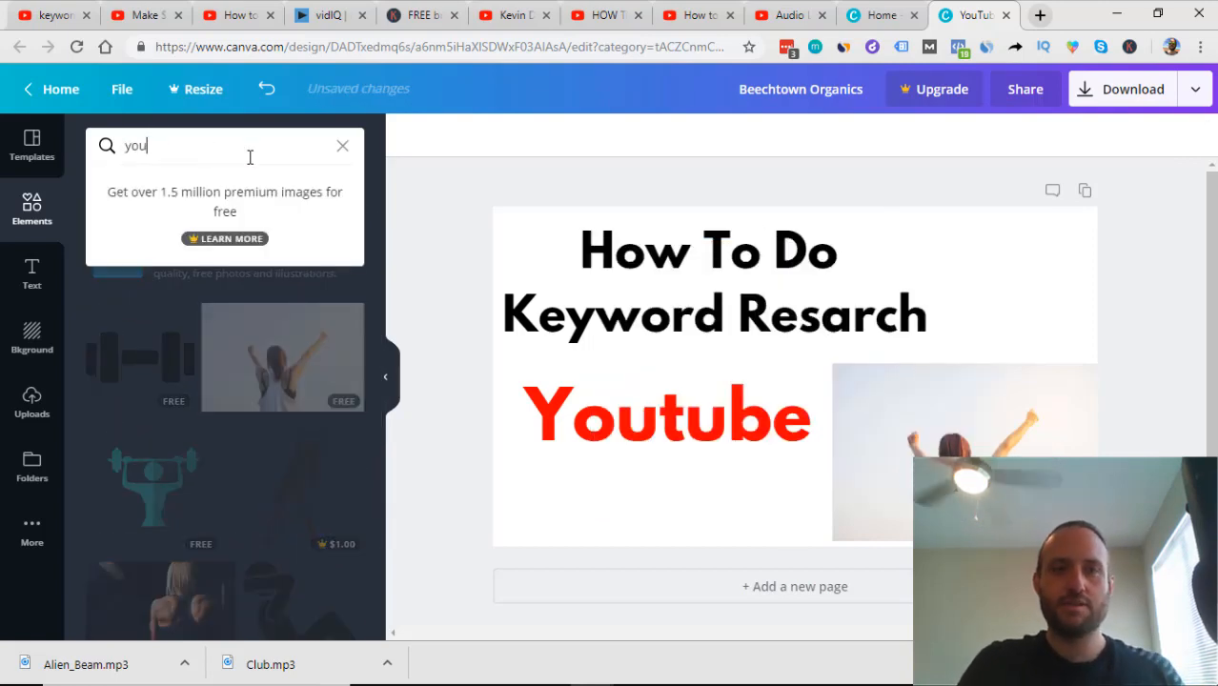
text(tube)
key(Return)
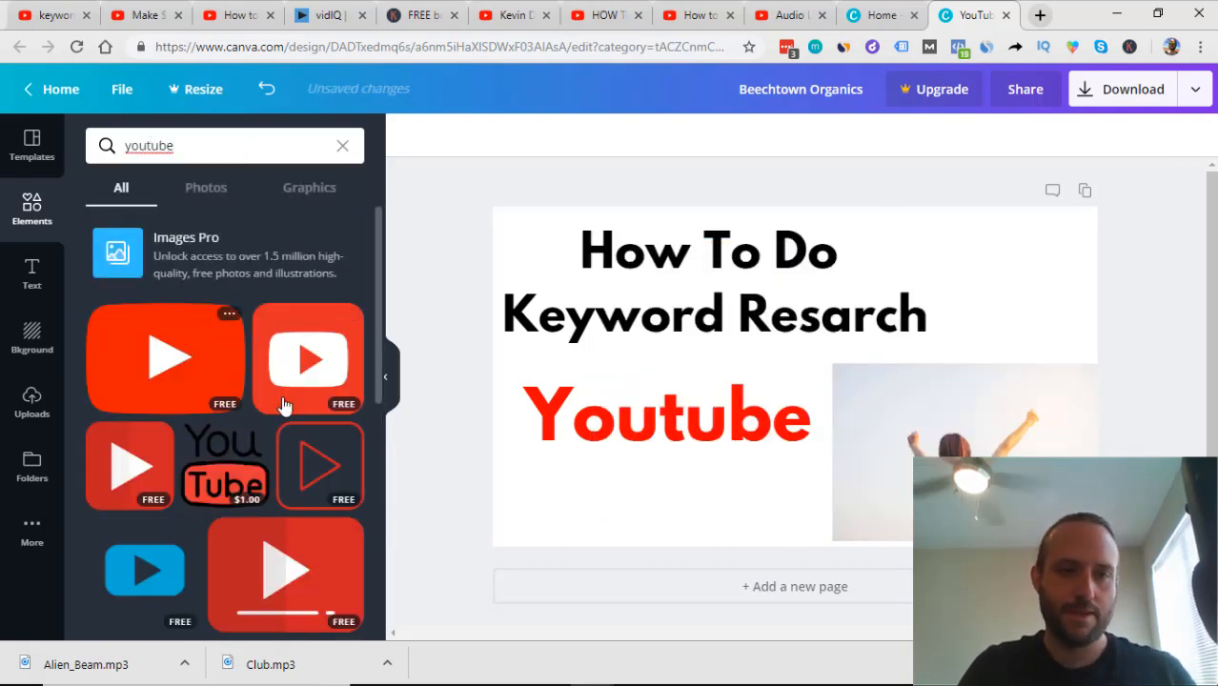
scroll(274, 372, down, 1)
scroll(274, 372, down, 1)
click(283, 492)
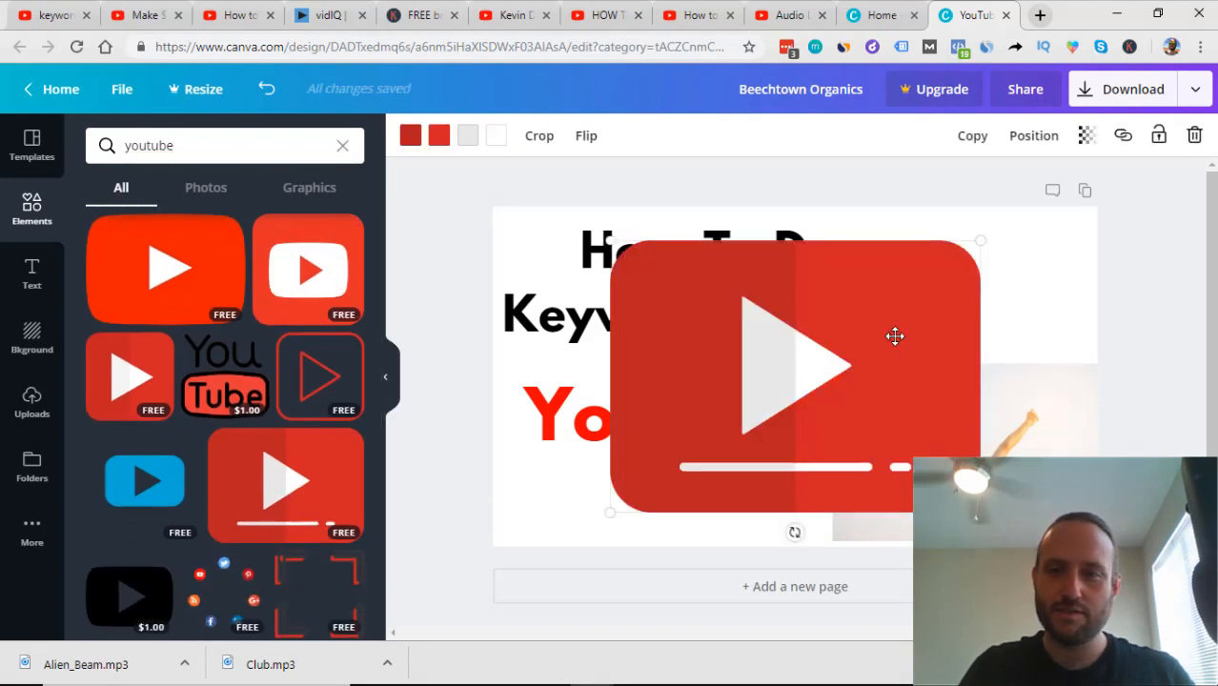
Step: Delete the photo of the woman raising her arms and fit the scaled-down play-button graphic into the canvas's lower-right corner
drag(980, 512, 878, 438)
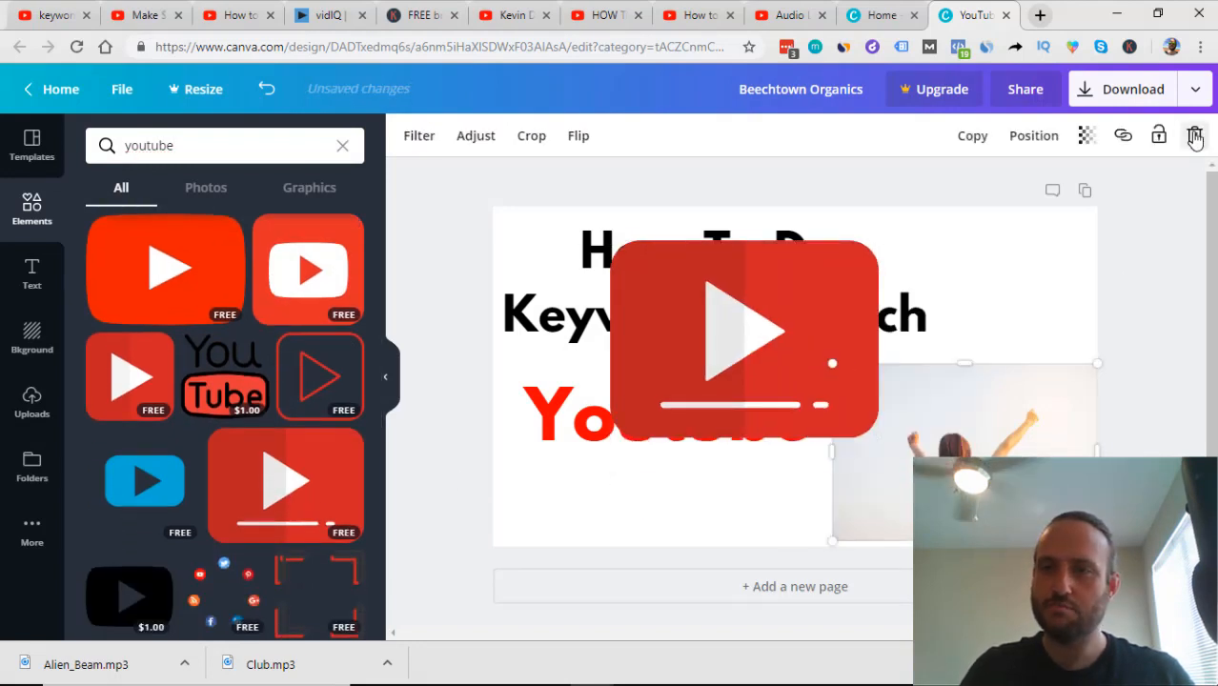
drag(780, 416, 818, 444)
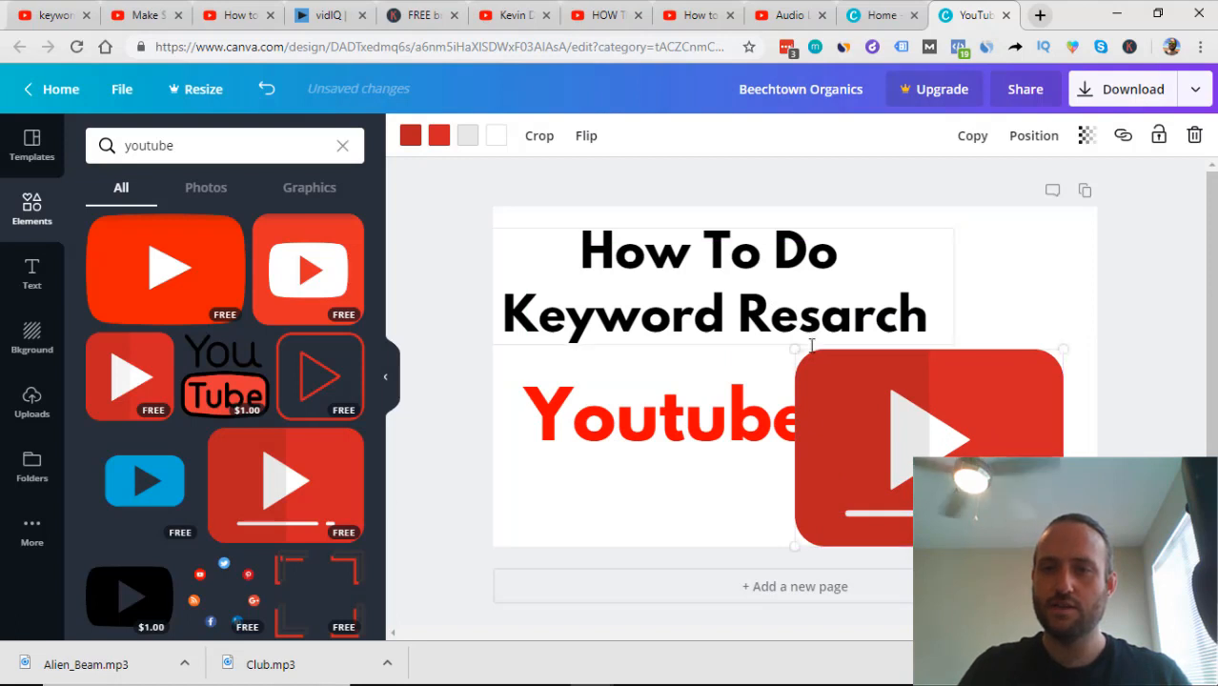
drag(842, 378, 876, 408)
drag(947, 498, 932, 451)
drag(1050, 491, 1083, 523)
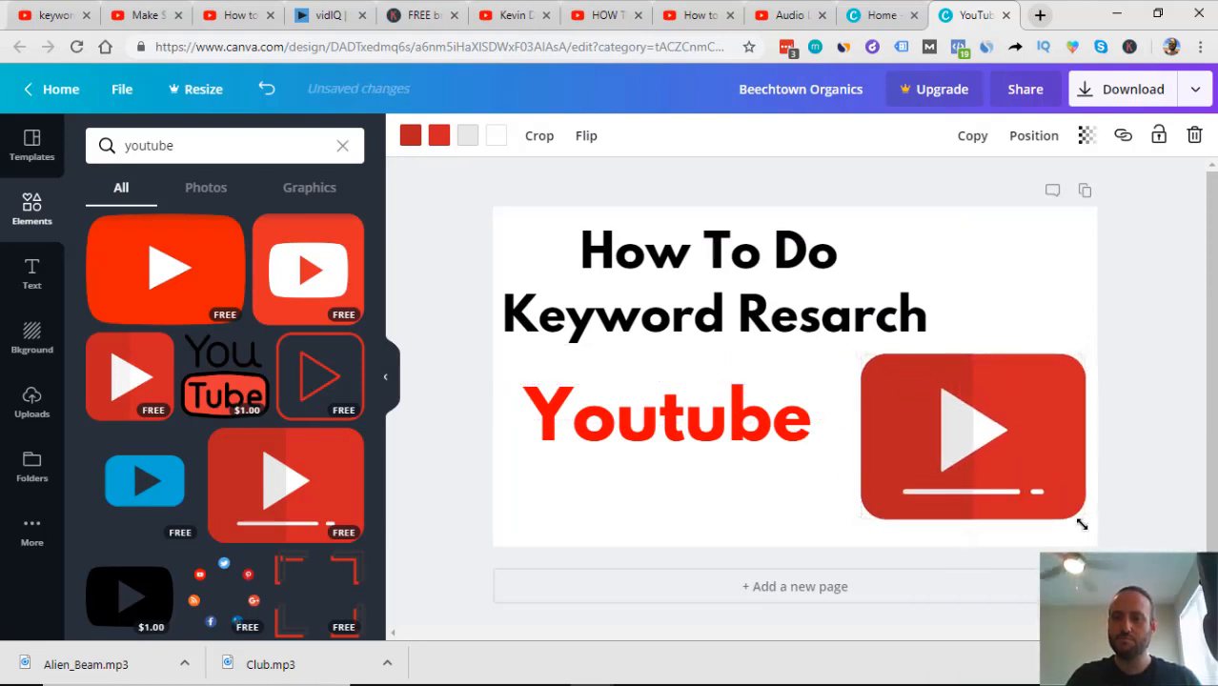
drag(1016, 447, 1005, 454)
Step: Set the font size of the entire "How To Do Keyword Resarch" heading to 99
double_click(658, 259)
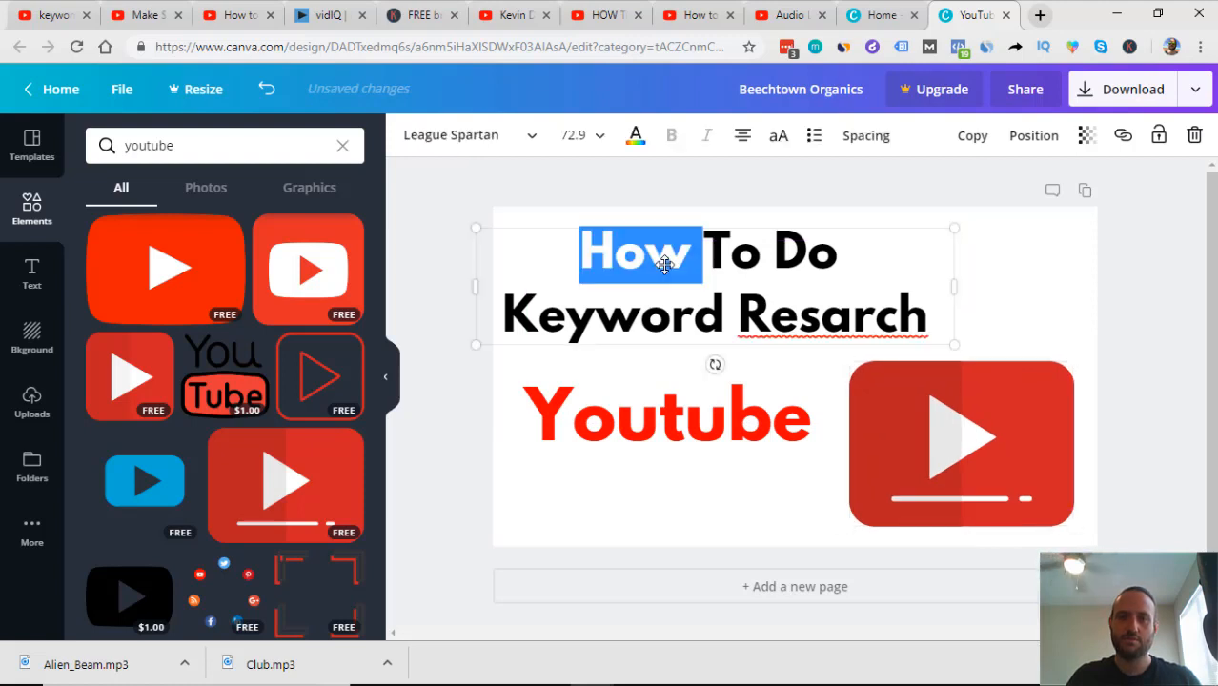
key(ctrl+a)
click(583, 142)
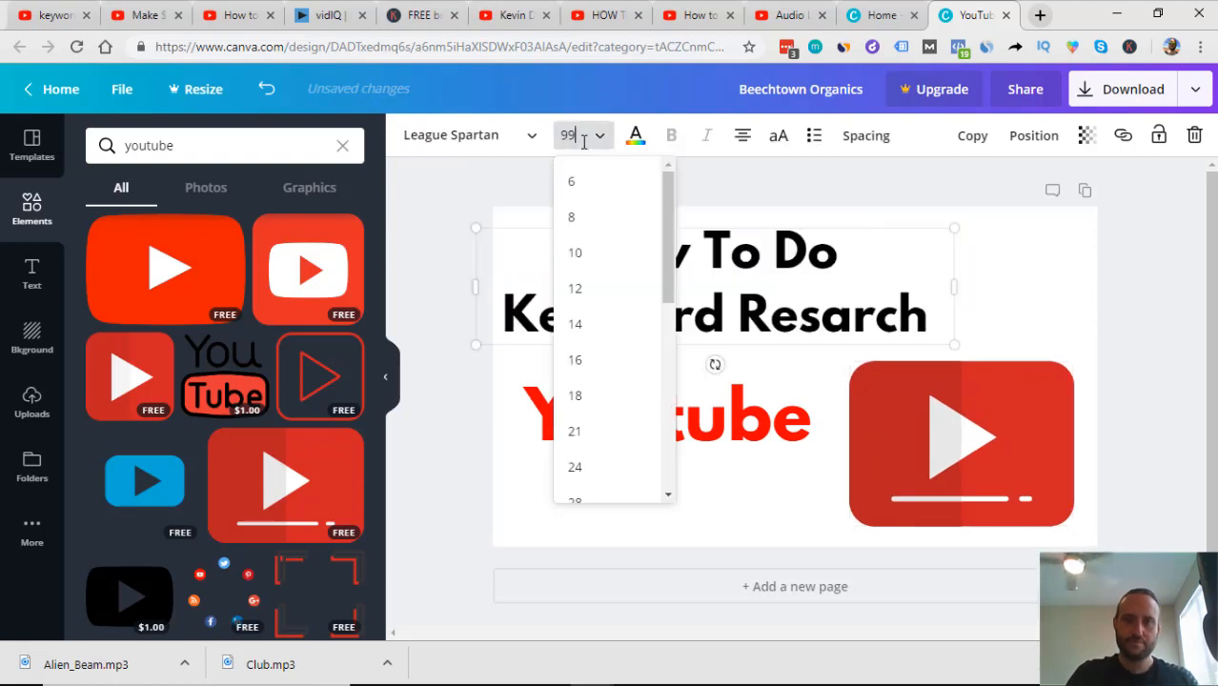
key(Return)
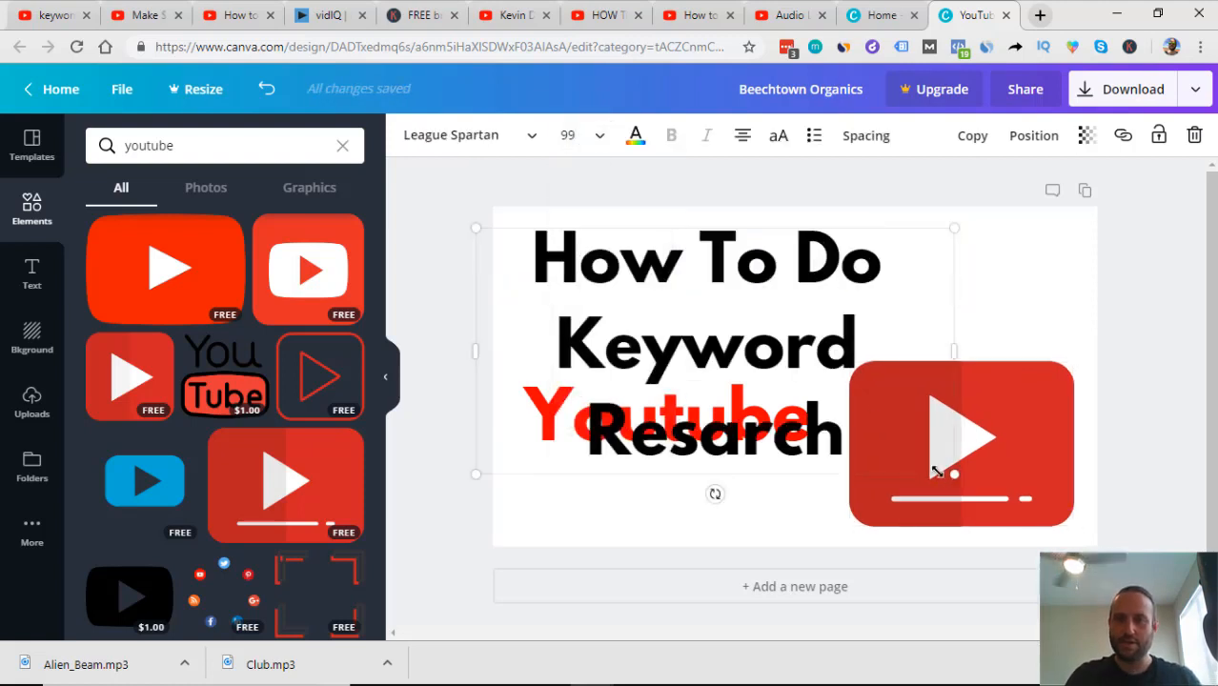
Step: Scale the heading down to font size 88.4 and move it up to the canvas's top edge
drag(937, 472, 902, 447)
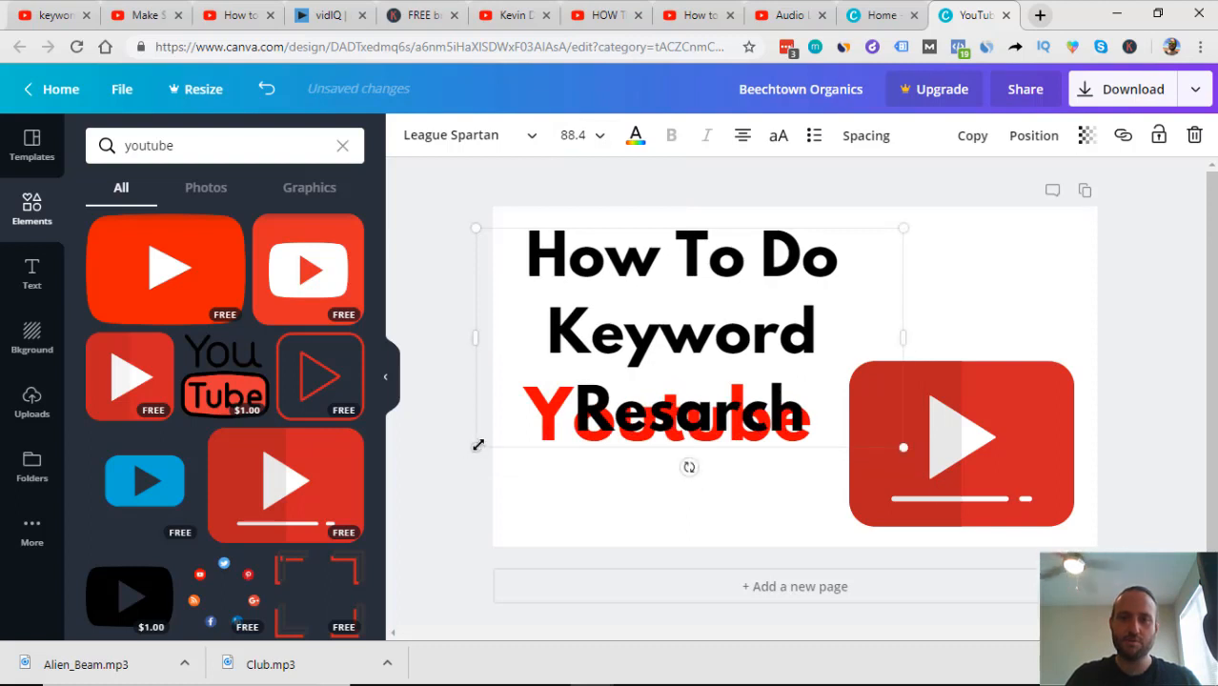
key(shift+Left)
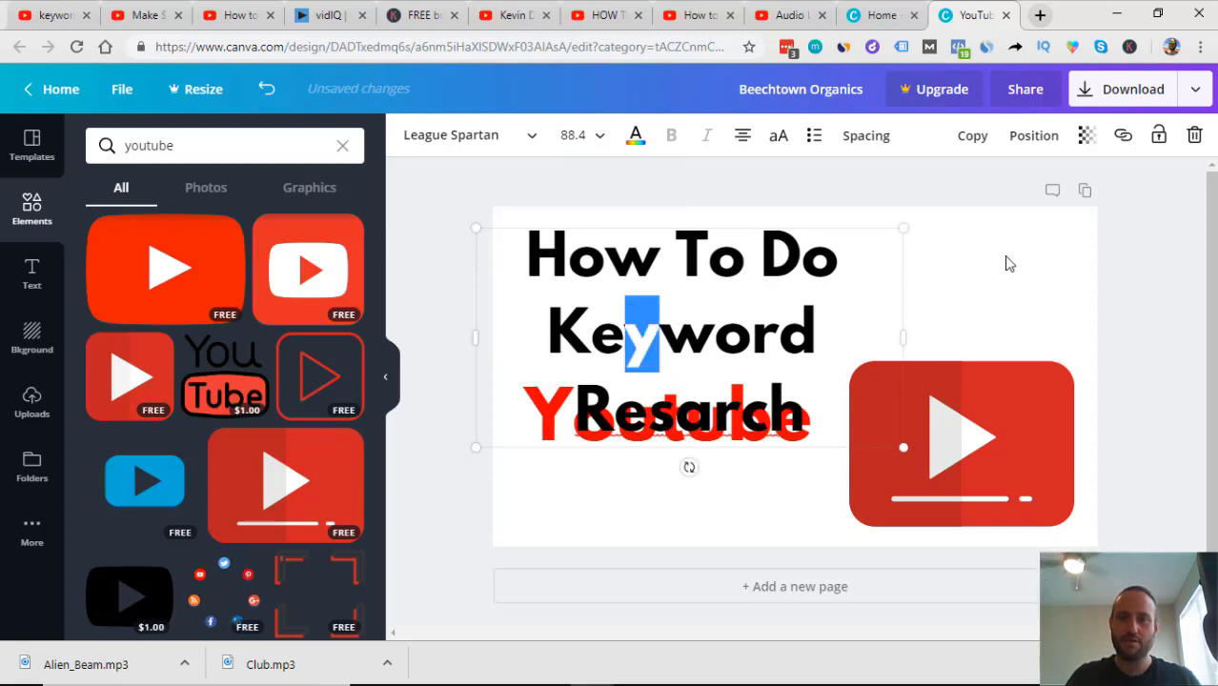
mouse_move(906, 273)
mouse_down()
mouse_move(876, 245)
mouse_move(896, 253)
mouse_up()
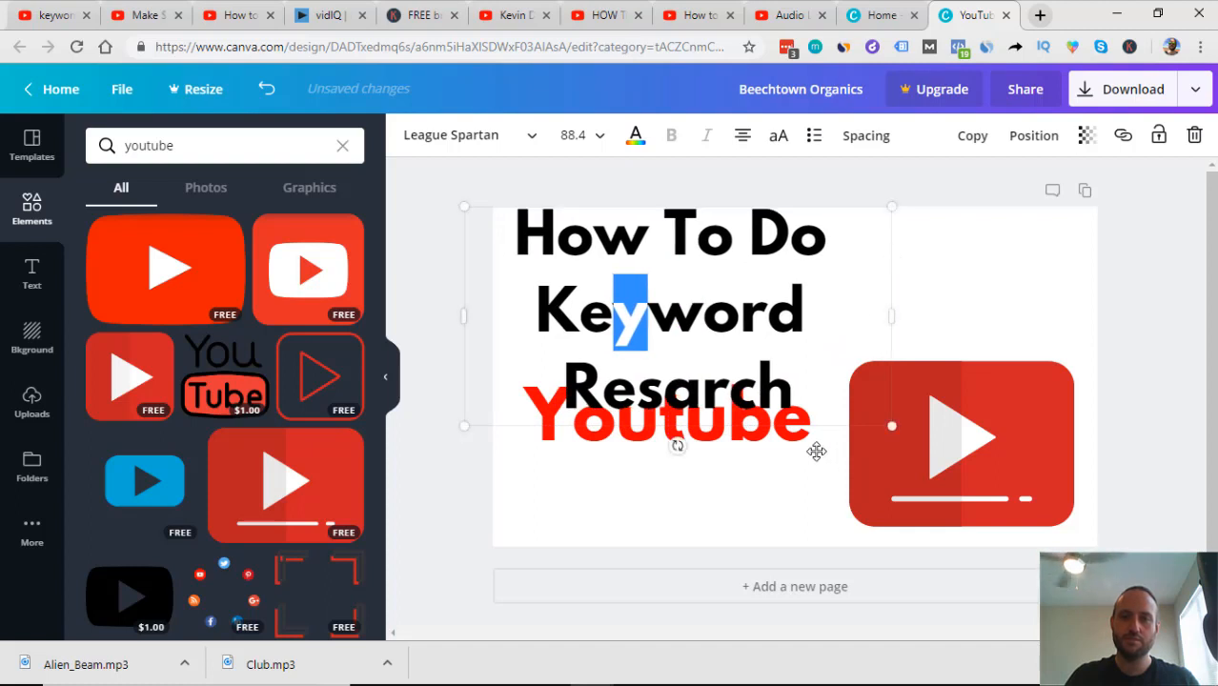
Step: Select the red "Youtube" text that overlaps the heading's last line
click(792, 454)
click(845, 406)
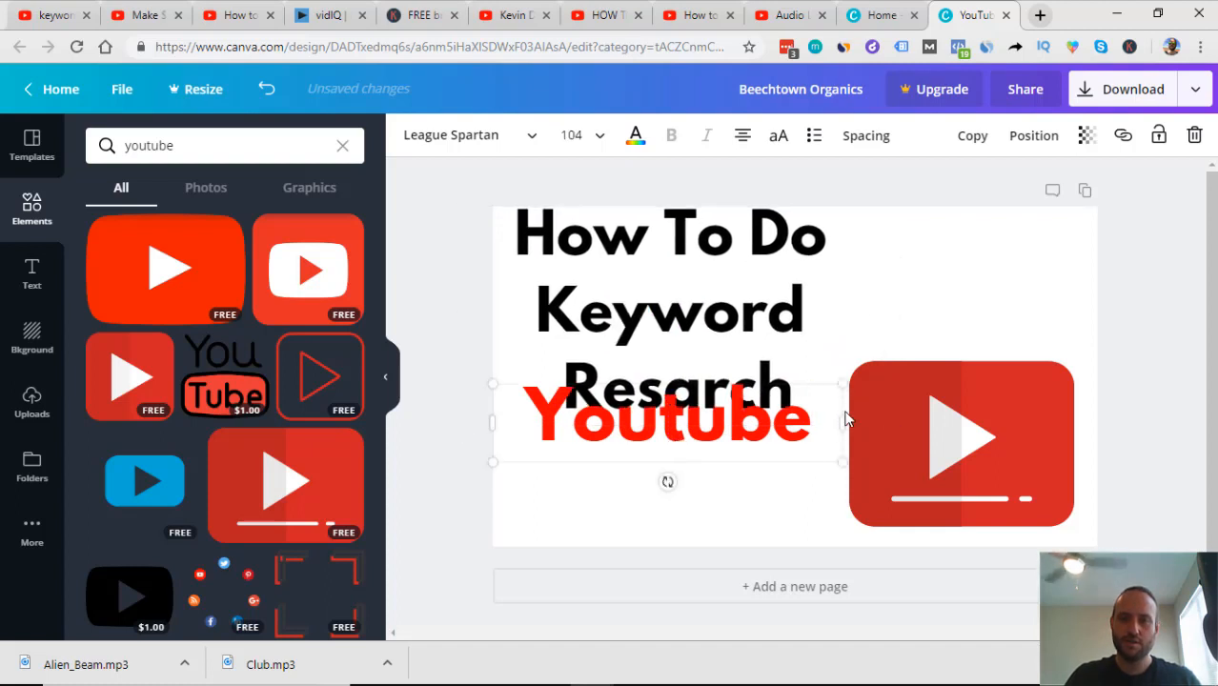